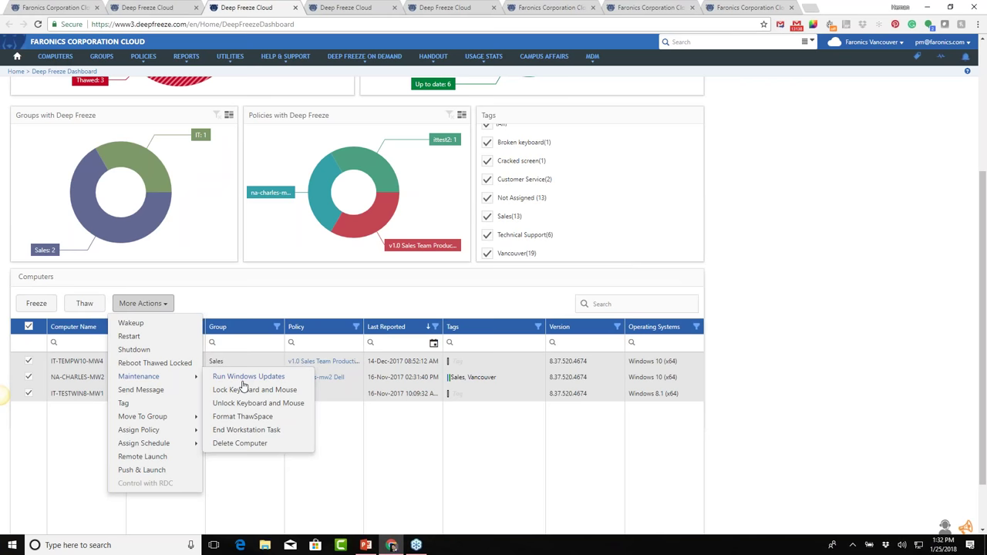
Switch to the MDM dashboard and review its platform, enrollment, OS version breakdown and last-seen charts.
{"action": "scroll", "coordinate": [802, 355], "scroll_direction": "up", "scroll_amount": 2}
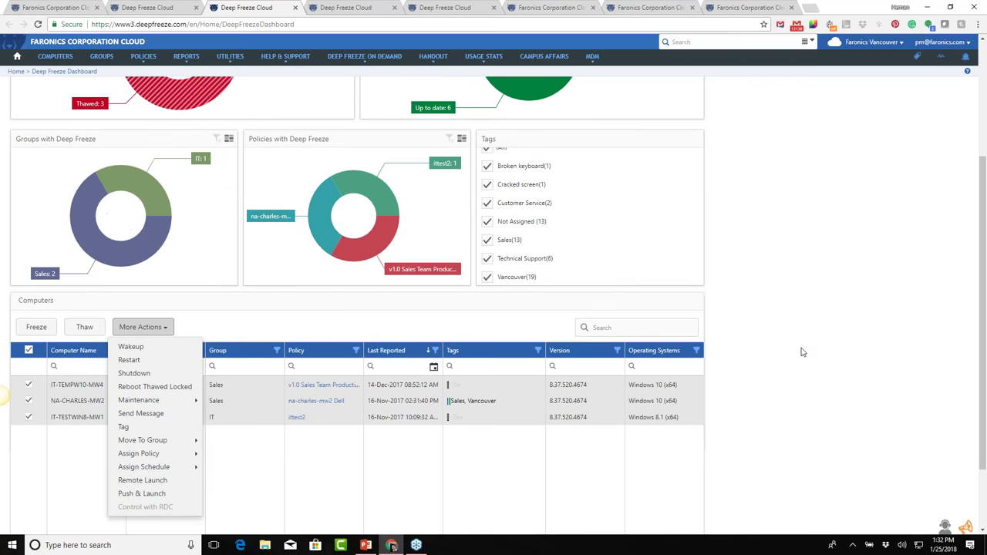
{"action": "scroll", "coordinate": [799, 357], "scroll_direction": "up", "scroll_amount": 1}
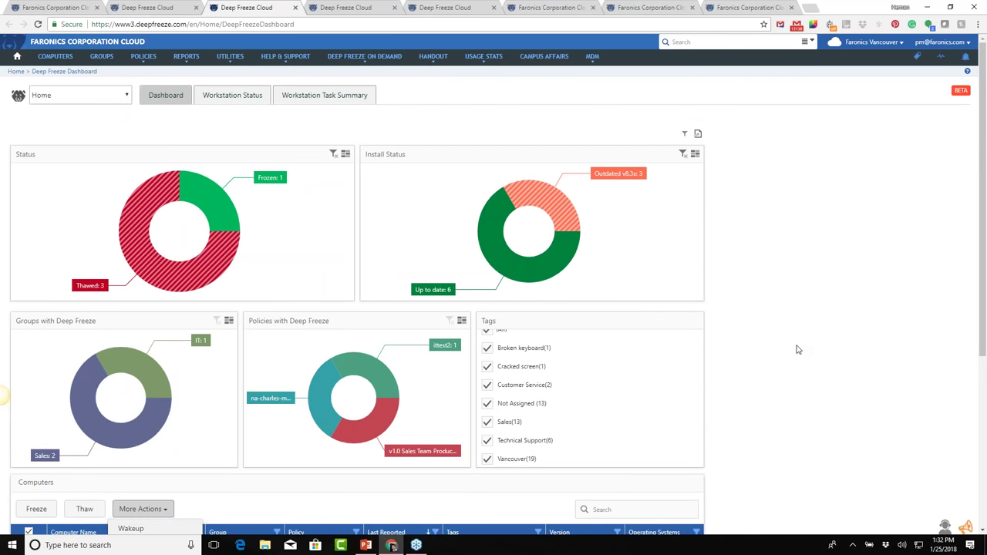
{"action": "left_click", "coordinate": [340, 8]}
{"action": "mouse_move", "coordinate": [591, 63]}
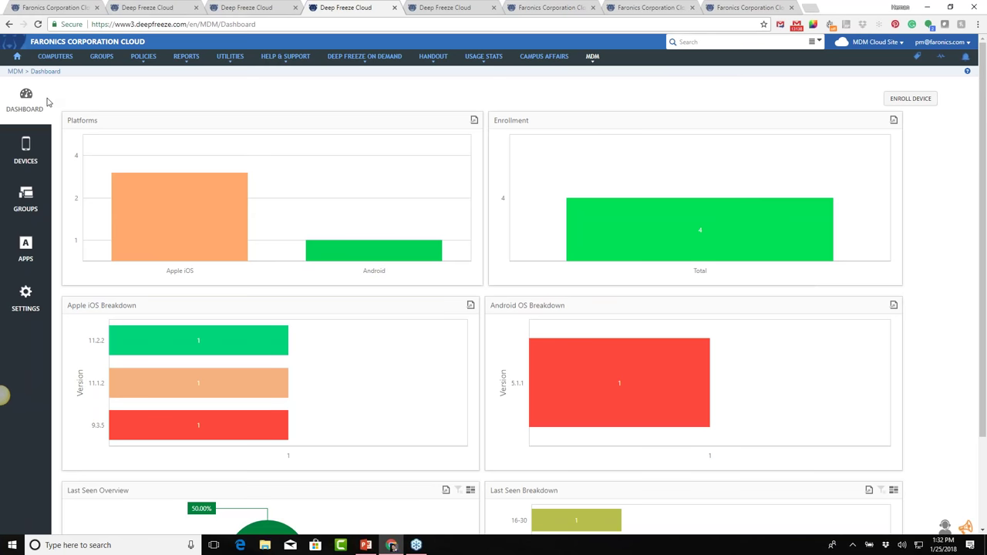
{"action": "scroll", "coordinate": [446, 209], "scroll_direction": "down", "scroll_amount": 2}
{"action": "scroll", "coordinate": [437, 233], "scroll_direction": "up", "scroll_amount": 2}
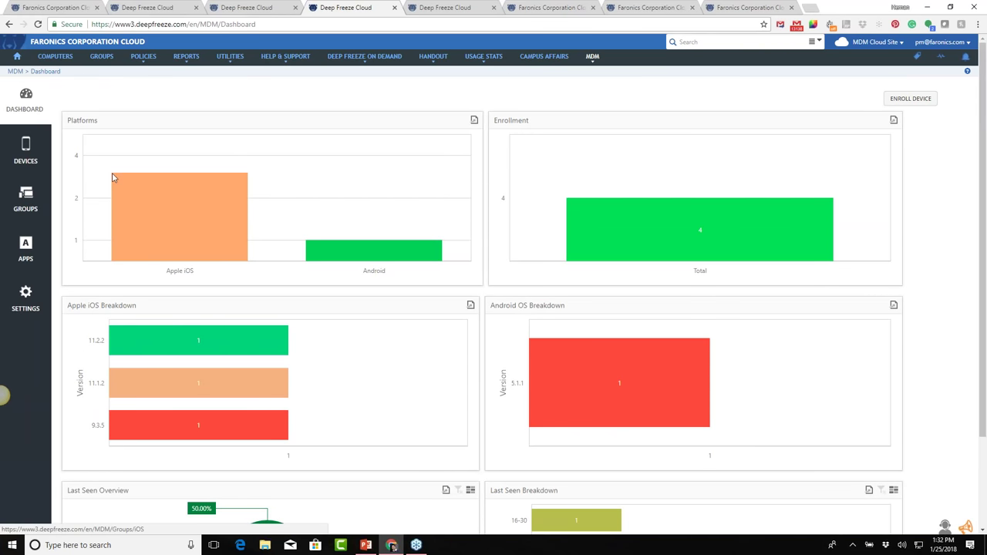
{"action": "mouse_move", "coordinate": [334, 249]}
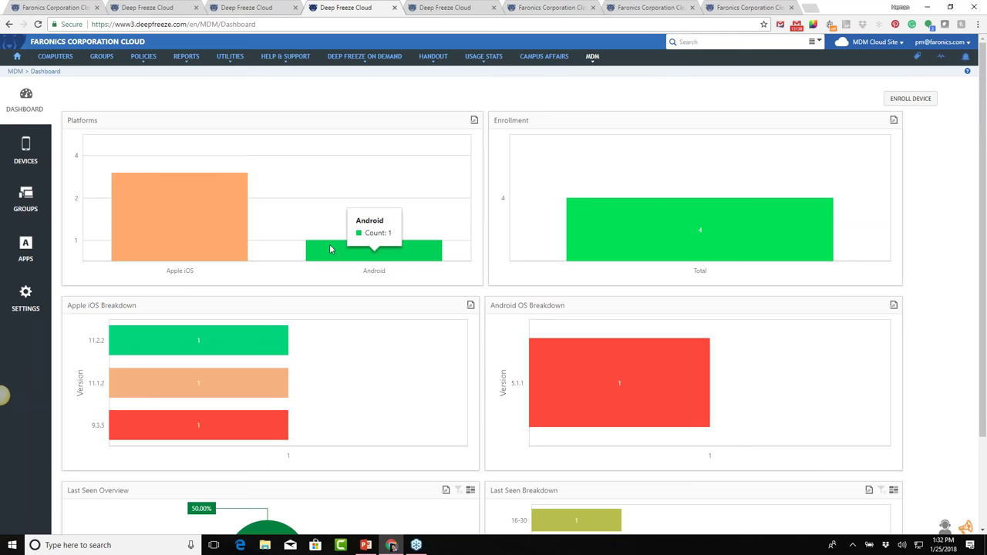
{"action": "scroll", "coordinate": [273, 238], "scroll_direction": "down", "scroll_amount": 2}
{"action": "mouse_move", "coordinate": [204, 293]}
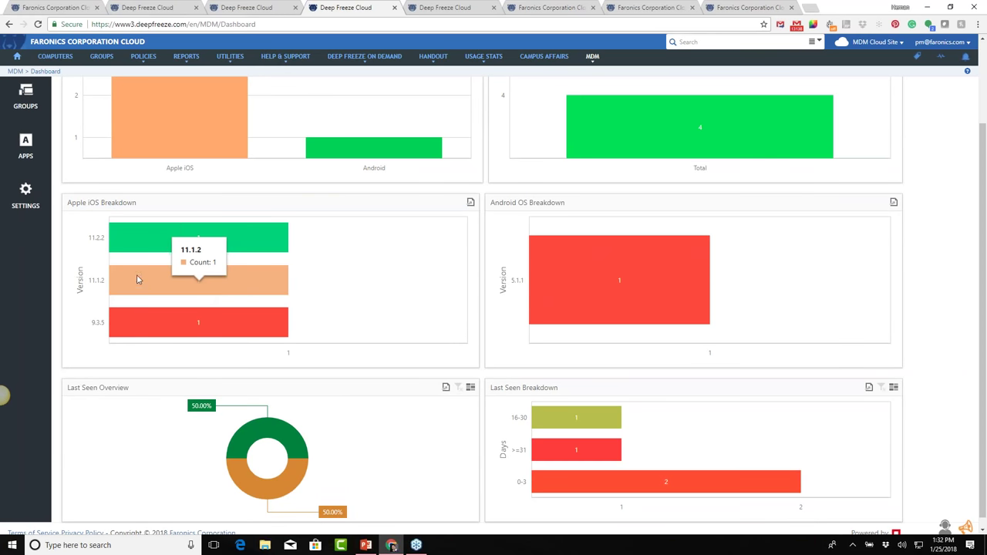
{"action": "scroll", "coordinate": [137, 279], "scroll_direction": "up", "scroll_amount": 2}
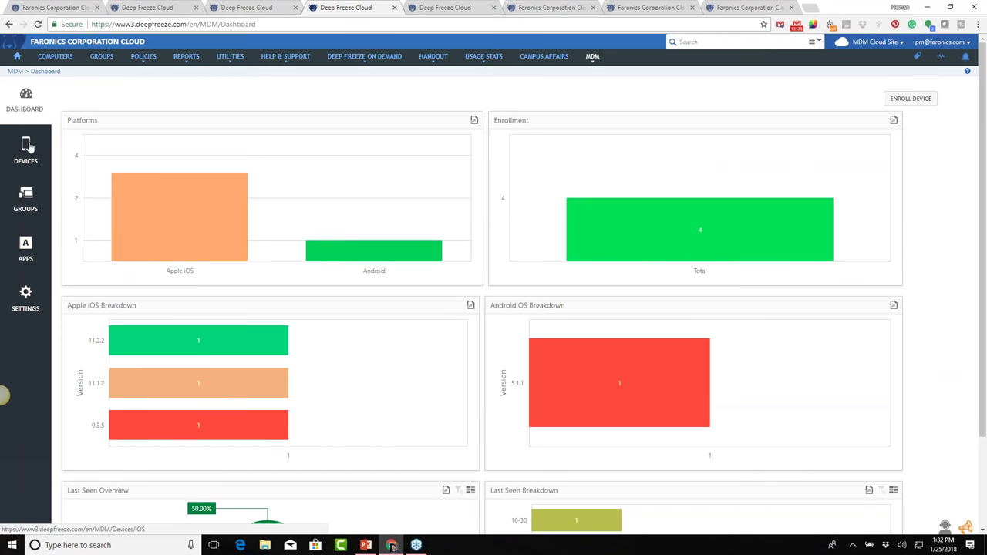
Change the active site from the device enrollment page to MDM Cloud Site and open its iOS device list.
{"action": "left_click", "coordinate": [207, 233]}
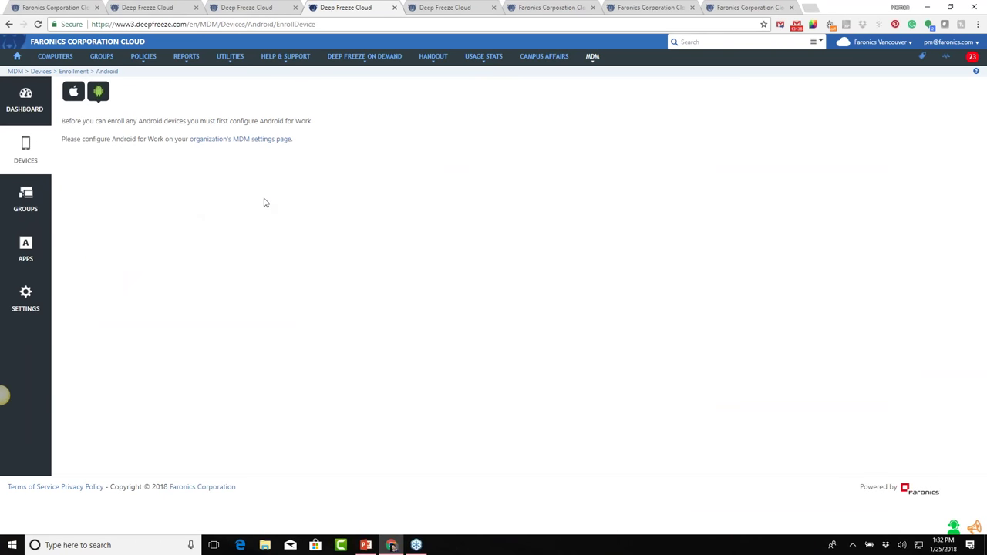
{"action": "left_click", "coordinate": [74, 92]}
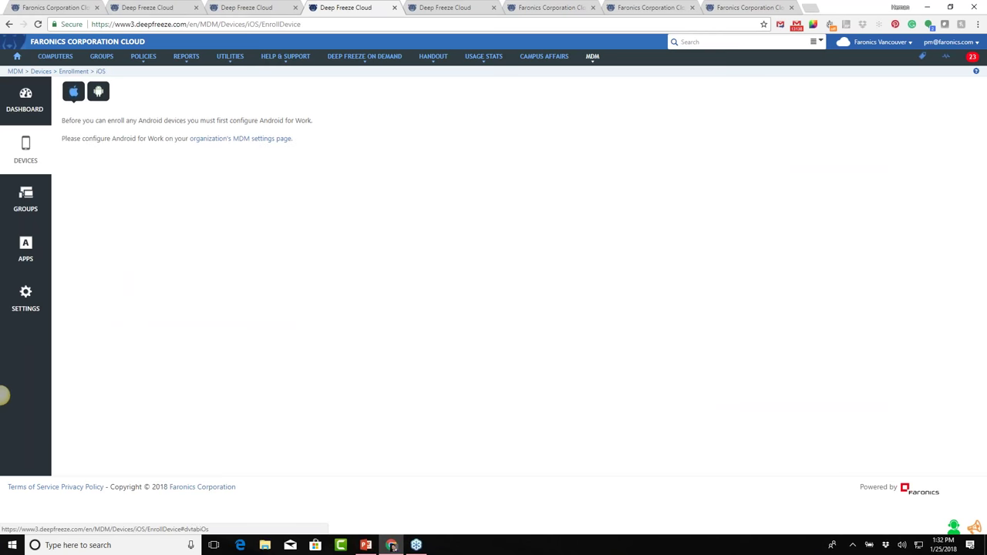
{"action": "left_click", "coordinate": [882, 48]}
{"action": "left_click", "coordinate": [873, 85]}
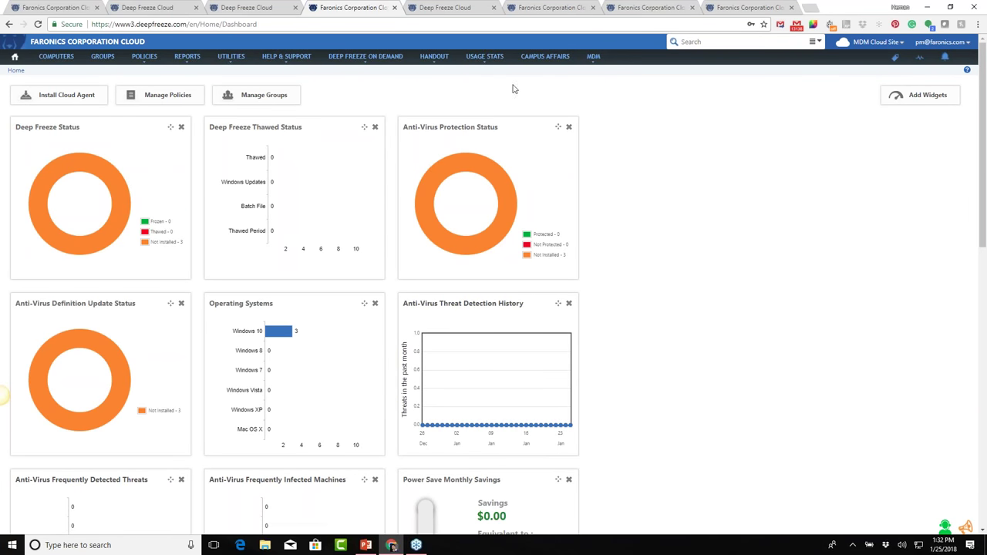
{"action": "left_click", "coordinate": [596, 74]}
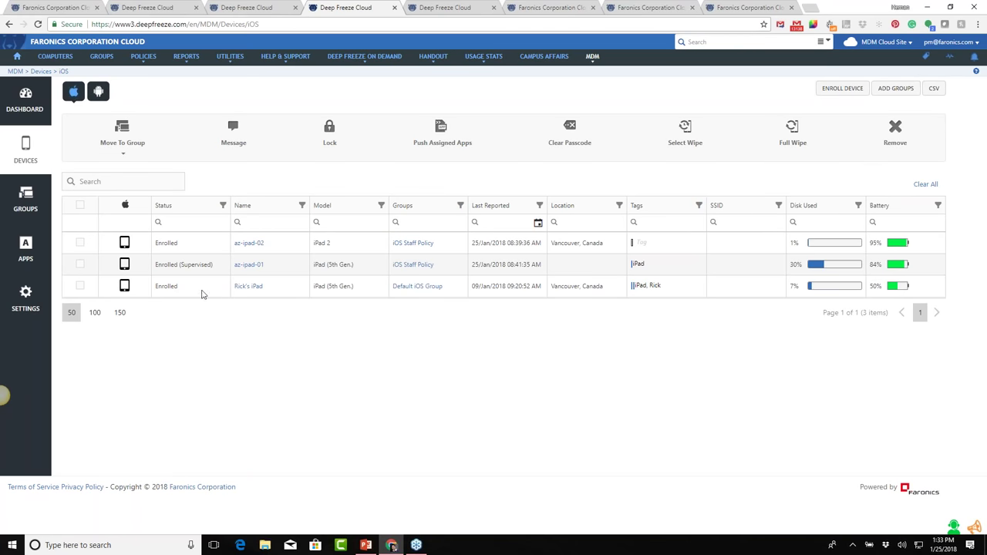
View the device information for az-ipad-02 and return to the iOS device list.
{"action": "left_click", "coordinate": [246, 245]}
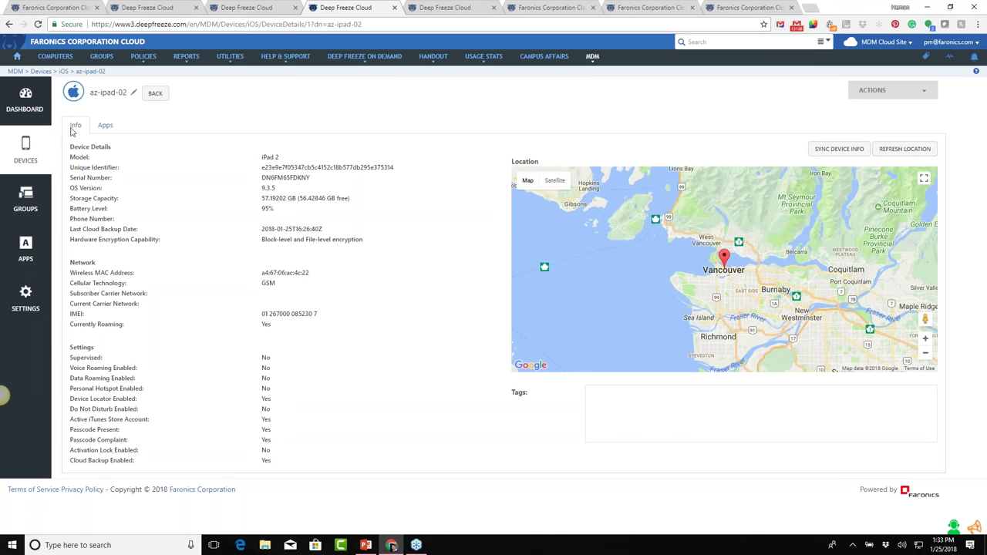
{"action": "left_click", "coordinate": [25, 152]}
{"action": "left_click", "coordinate": [118, 146]}
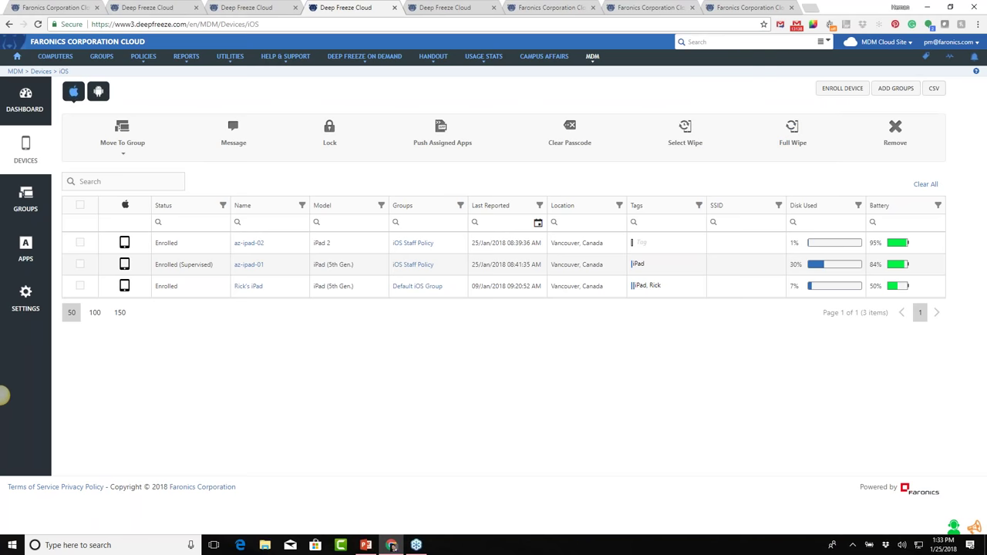
Open the iOS Staff Policy group for editing and select DF MDM Wallpaper iPhone as its supervised-device wallpaper.
{"action": "left_click", "coordinate": [28, 199]}
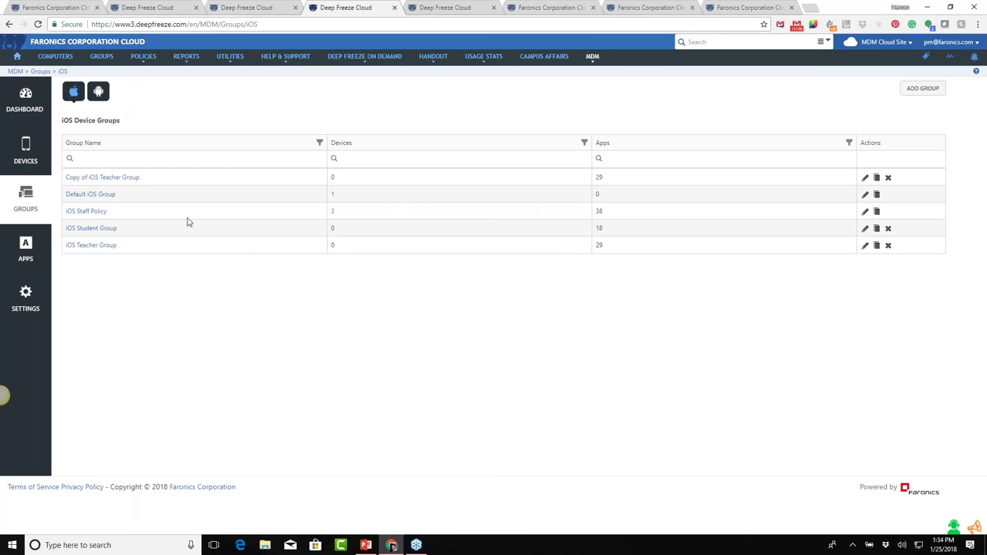
{"action": "left_click", "coordinate": [91, 213]}
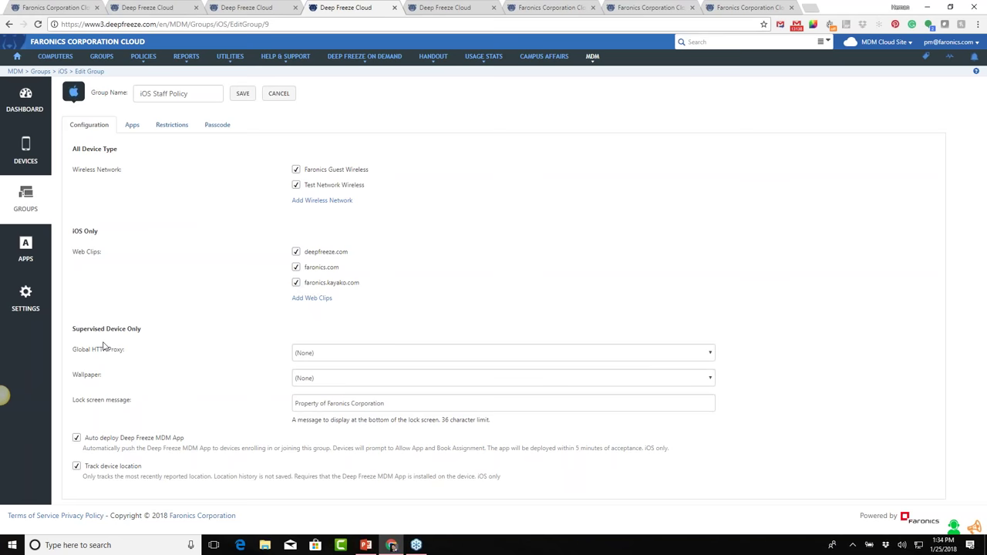
{"action": "left_click", "coordinate": [702, 354]}
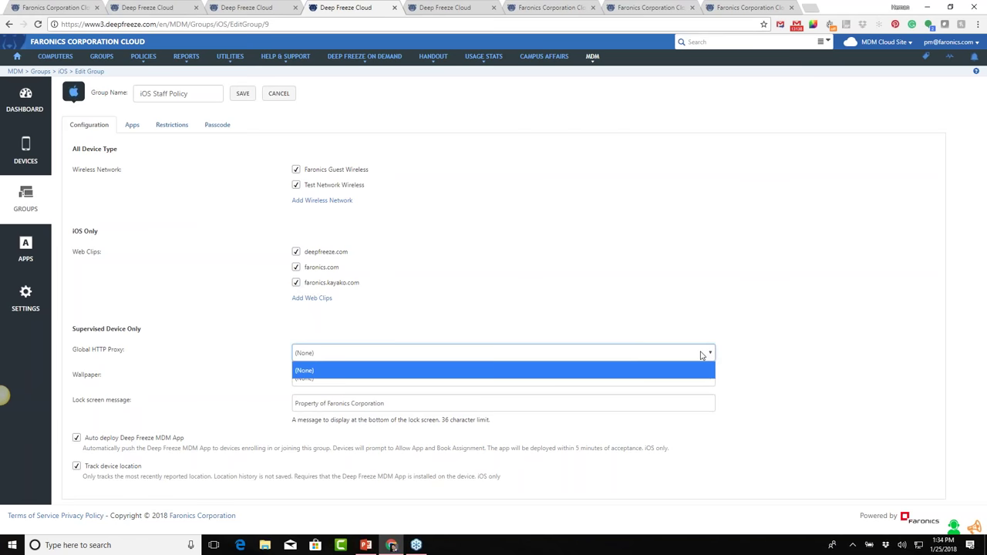
{"action": "left_click", "coordinate": [690, 371]}
{"action": "left_click", "coordinate": [689, 377]}
{"action": "left_click", "coordinate": [685, 379]}
{"action": "left_click", "coordinate": [683, 382]}
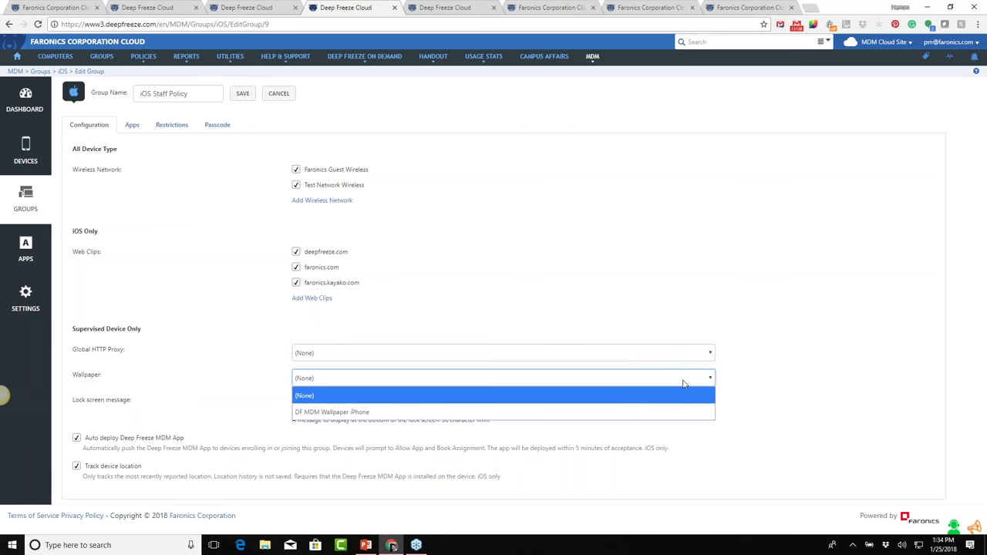
{"action": "left_click", "coordinate": [353, 412]}
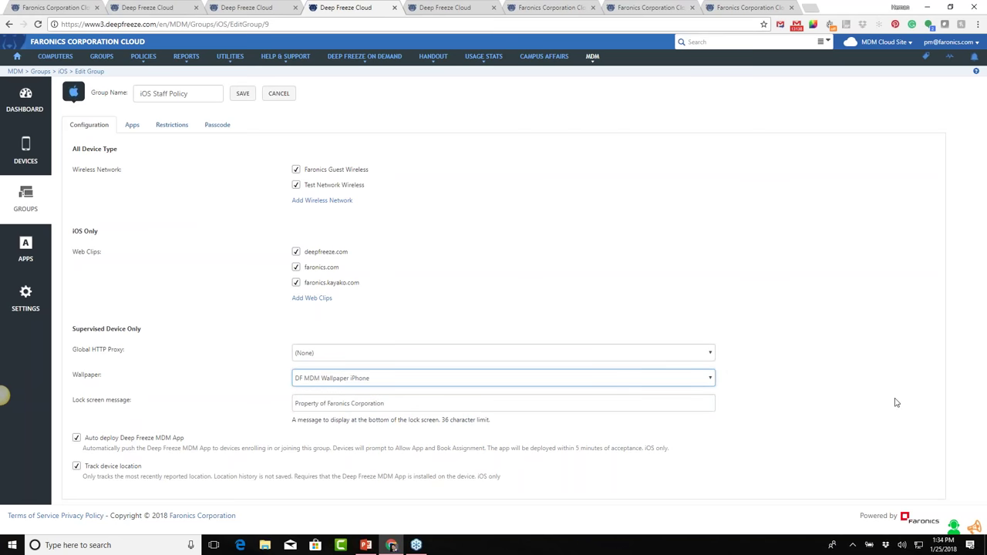
Examine the iOS Staff Policy group's assigned apps, device restrictions and passcode requirements.
{"action": "left_click", "coordinate": [132, 124]}
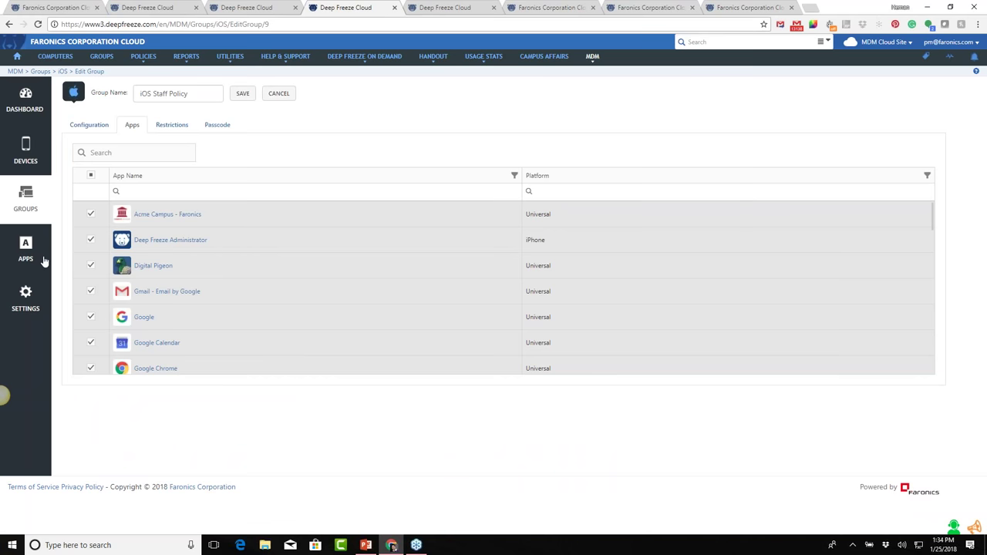
{"action": "scroll", "coordinate": [152, 276], "scroll_direction": "down", "scroll_amount": 2}
{"action": "scroll", "coordinate": [152, 276], "scroll_direction": "down", "scroll_amount": 8}
{"action": "scroll", "coordinate": [164, 291], "scroll_direction": "down", "scroll_amount": 3}
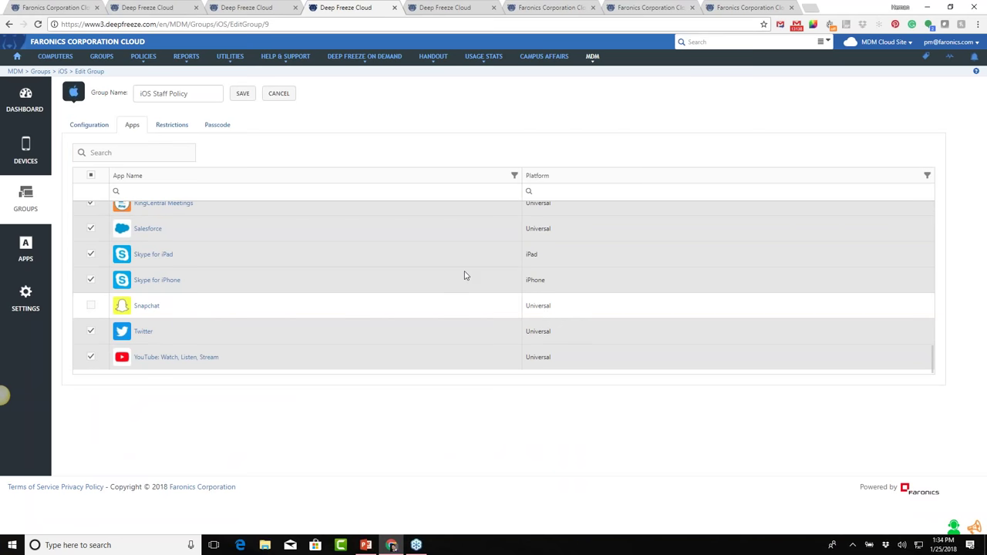
{"action": "left_click", "coordinate": [173, 125]}
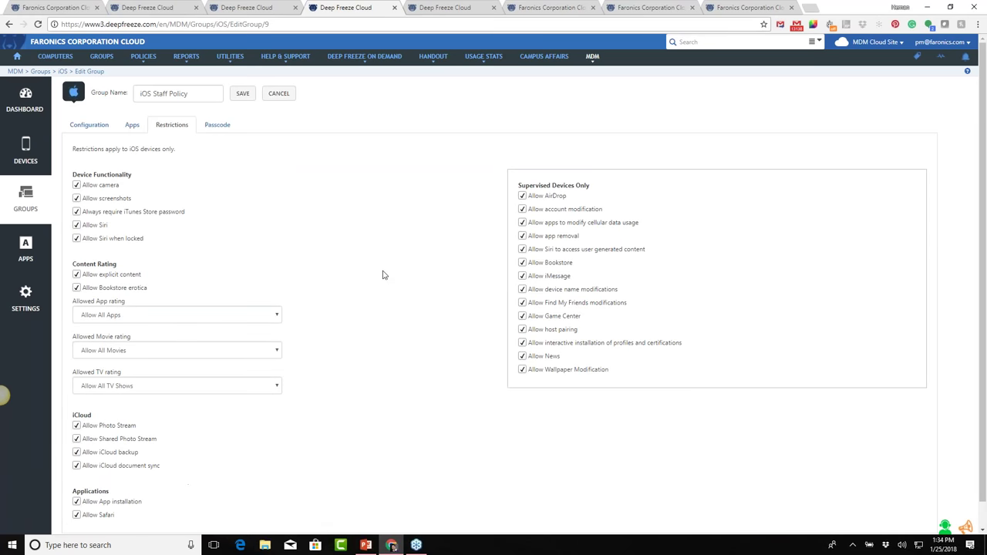
{"action": "scroll", "coordinate": [375, 254], "scroll_direction": "down", "scroll_amount": 1}
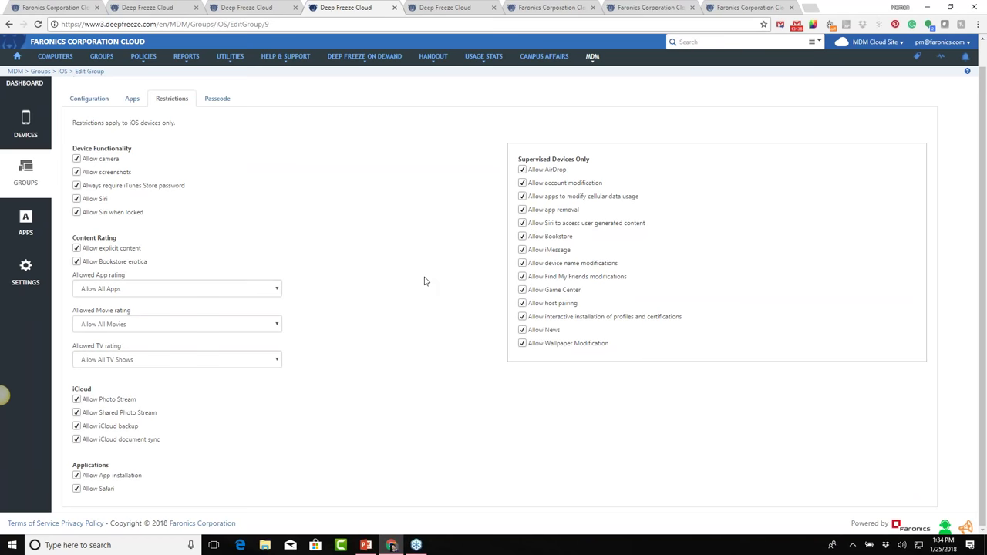
{"action": "left_click", "coordinate": [217, 98]}
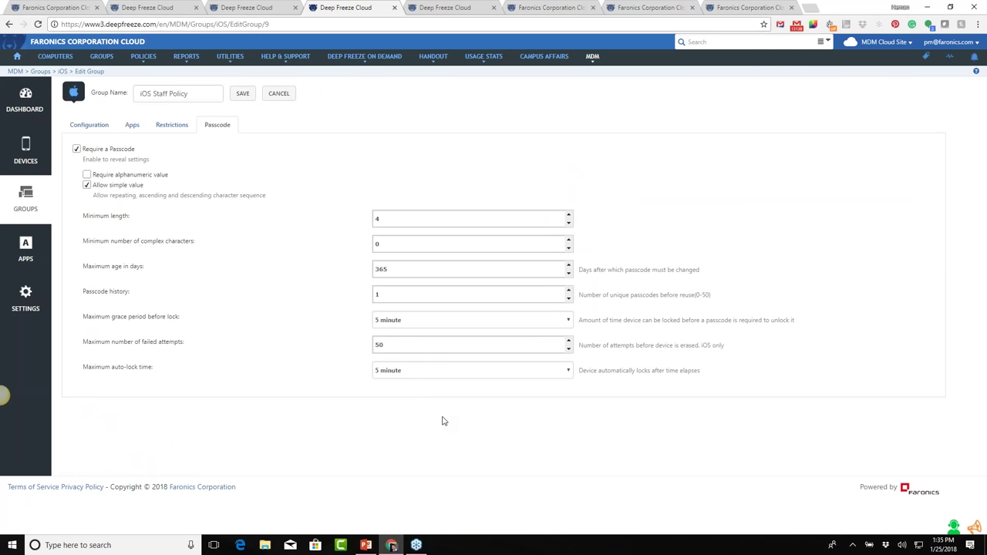
Leave the group without saving, browse the iOS app catalogue and open its page for adding apps.
{"action": "left_click", "coordinate": [22, 258]}
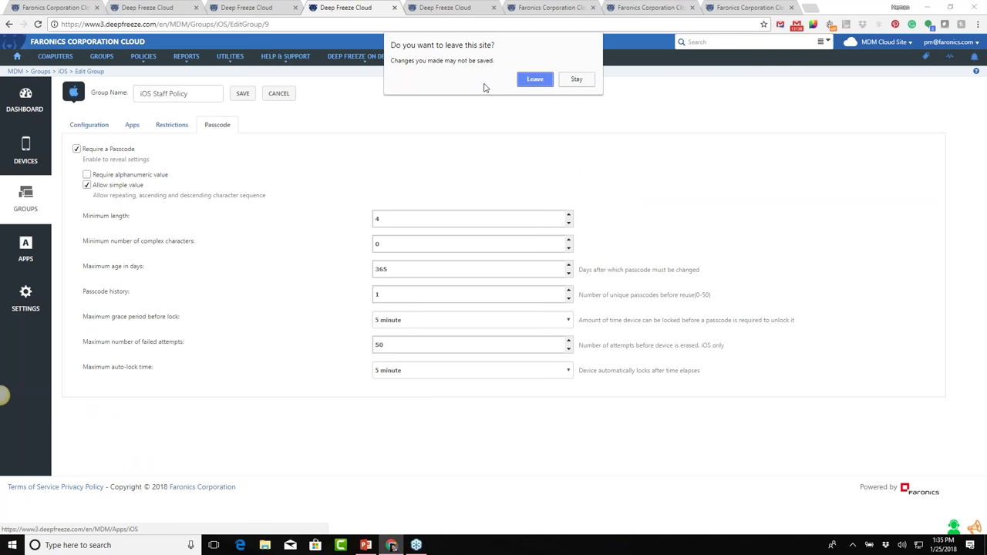
{"action": "left_click", "coordinate": [534, 81]}
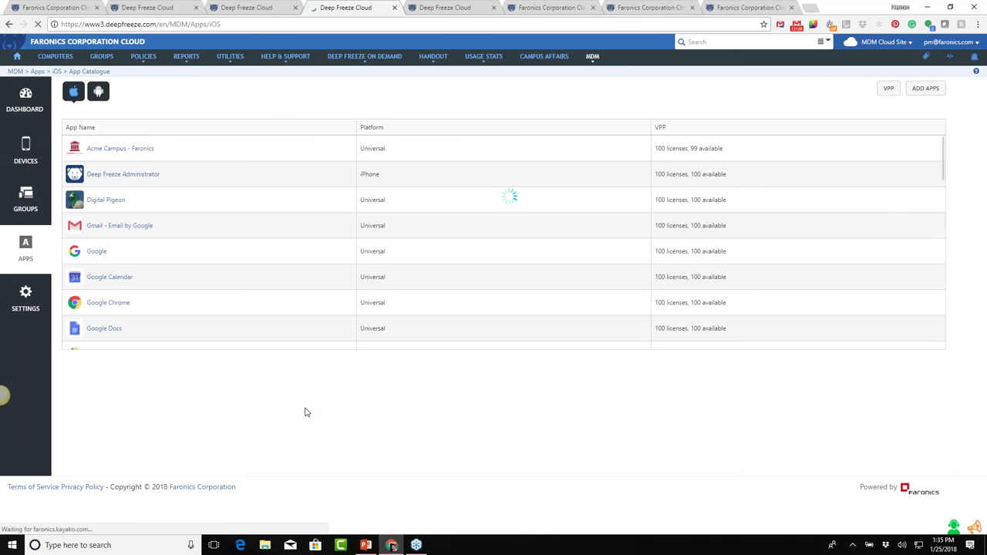
{"action": "scroll", "coordinate": [200, 227], "scroll_direction": "down", "scroll_amount": 3}
{"action": "scroll", "coordinate": [385, 260], "scroll_direction": "up", "scroll_amount": 3}
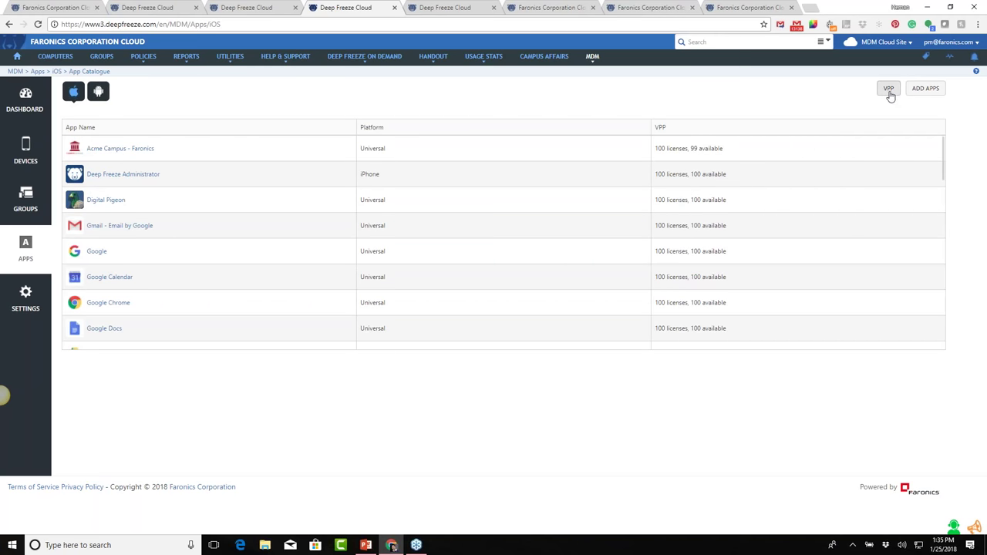
{"action": "left_click", "coordinate": [925, 88]}
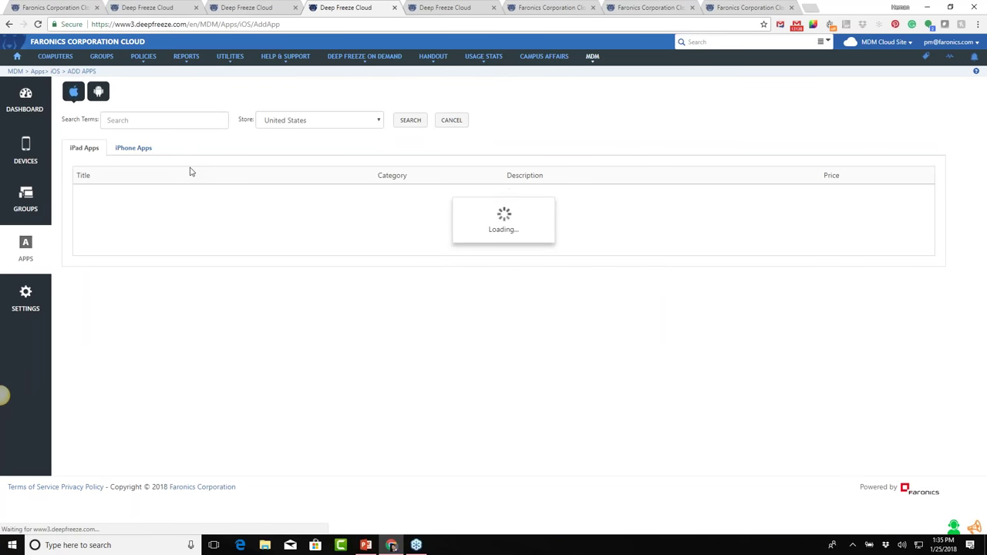
{"action": "left_click", "coordinate": [124, 120]}
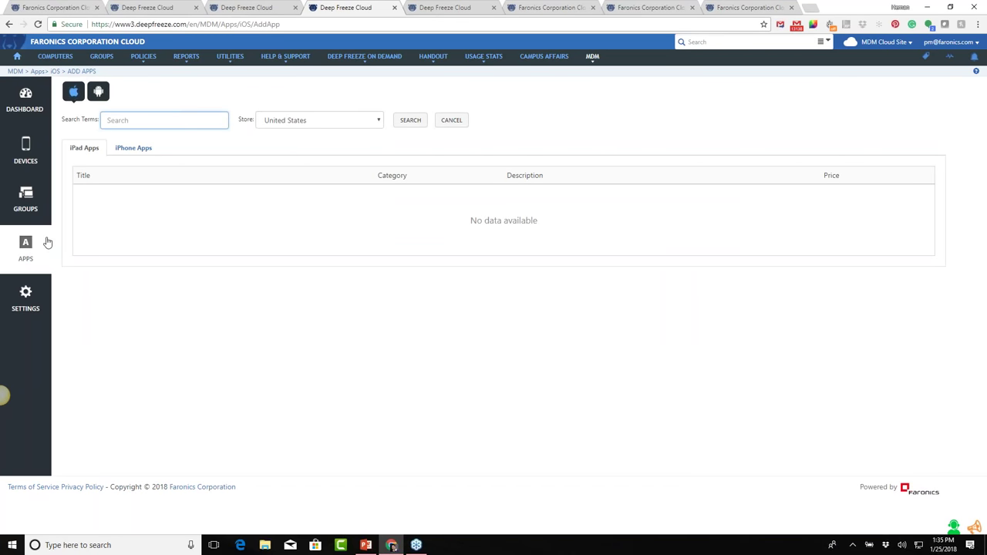
Review the MDM settings for wireless networks, global HTTP proxy, web clips and wallpaper.
{"action": "left_click", "coordinate": [35, 312]}
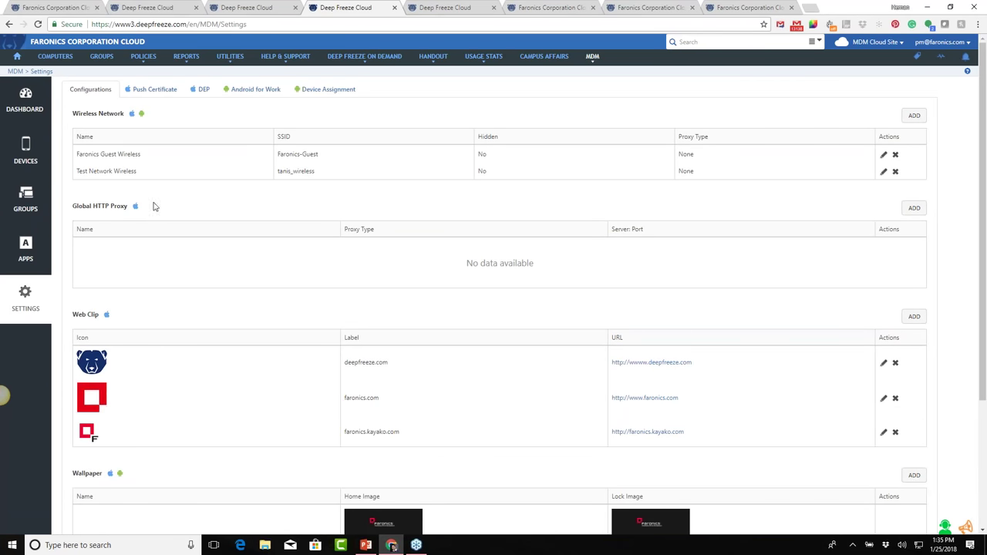
{"action": "scroll", "coordinate": [195, 355], "scroll_direction": "down", "scroll_amount": 2}
{"action": "scroll", "coordinate": [195, 355], "scroll_direction": "down", "scroll_amount": 2}
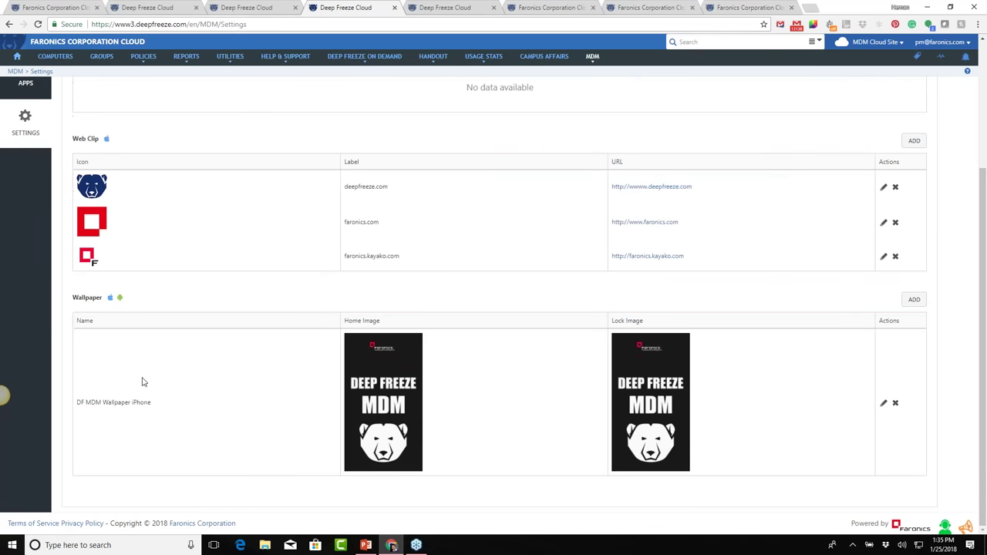
{"action": "scroll", "coordinate": [738, 386], "scroll_direction": "up", "scroll_amount": 4}
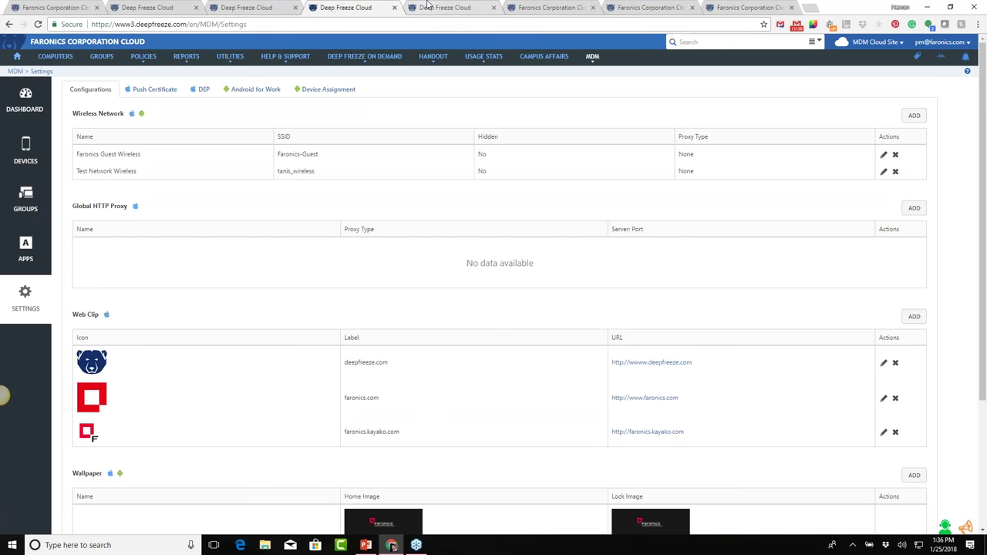
In user management, search the tanis.internal domain for an Active Directory user by first name and select the match for adding.
{"action": "left_click", "coordinate": [429, 7]}
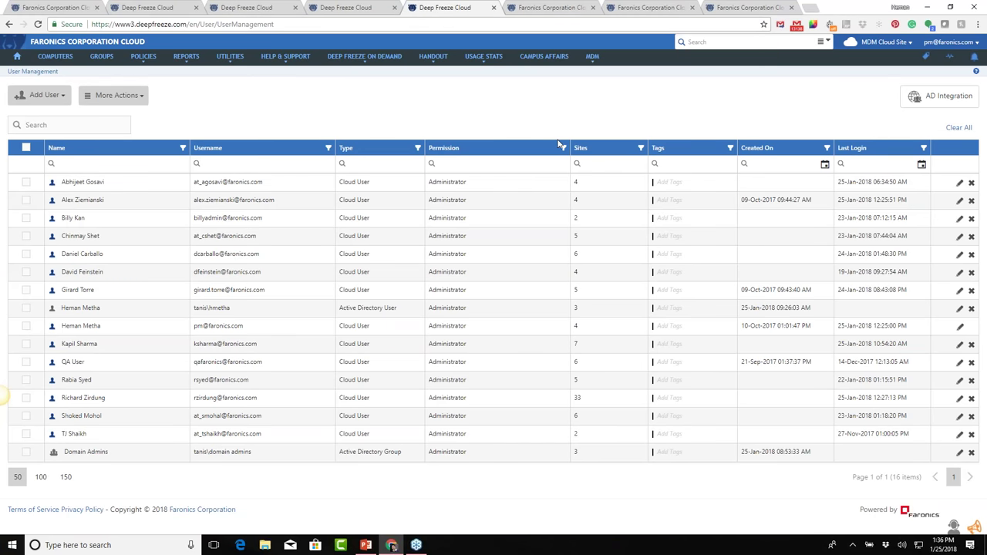
{"action": "left_click", "coordinate": [55, 97]}
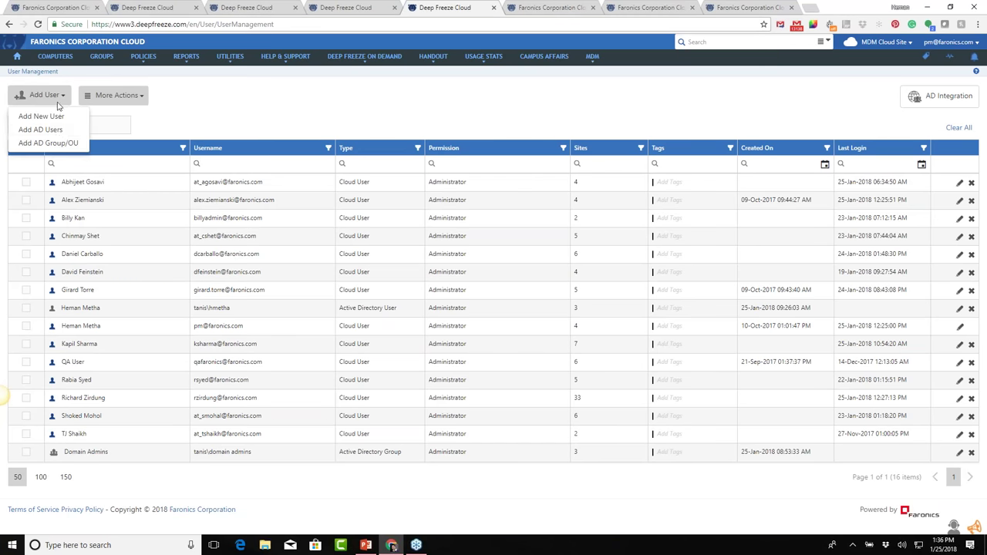
{"action": "left_click", "coordinate": [48, 130]}
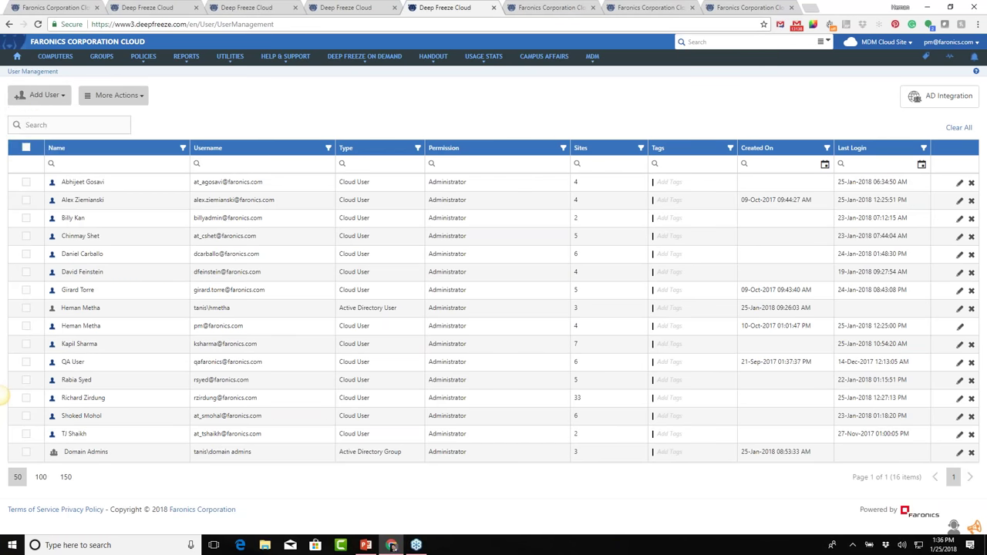
{"action": "left_click", "coordinate": [497, 135]}
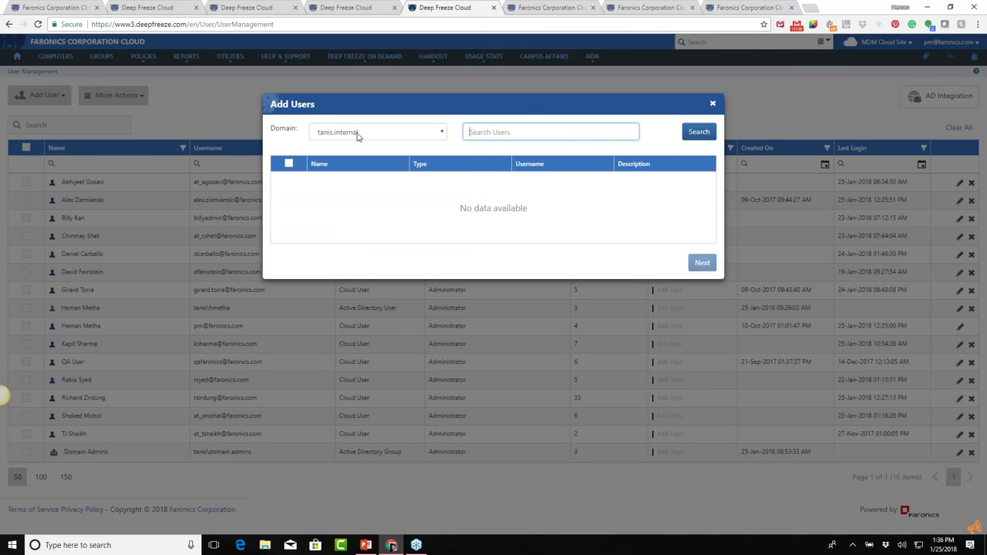
{"action": "type", "text": "adam"}
{"action": "left_click", "coordinate": [690, 131]}
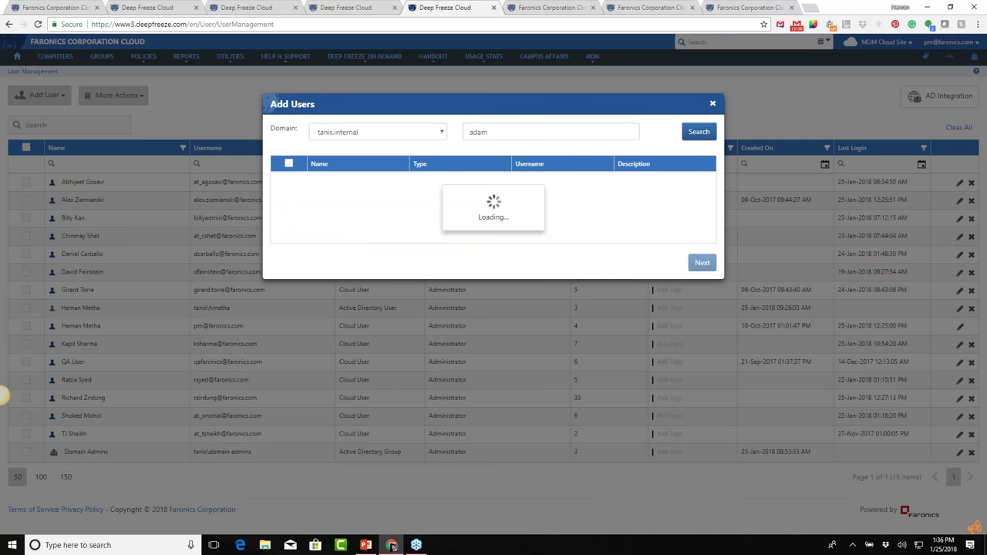
{"action": "left_click", "coordinate": [289, 180]}
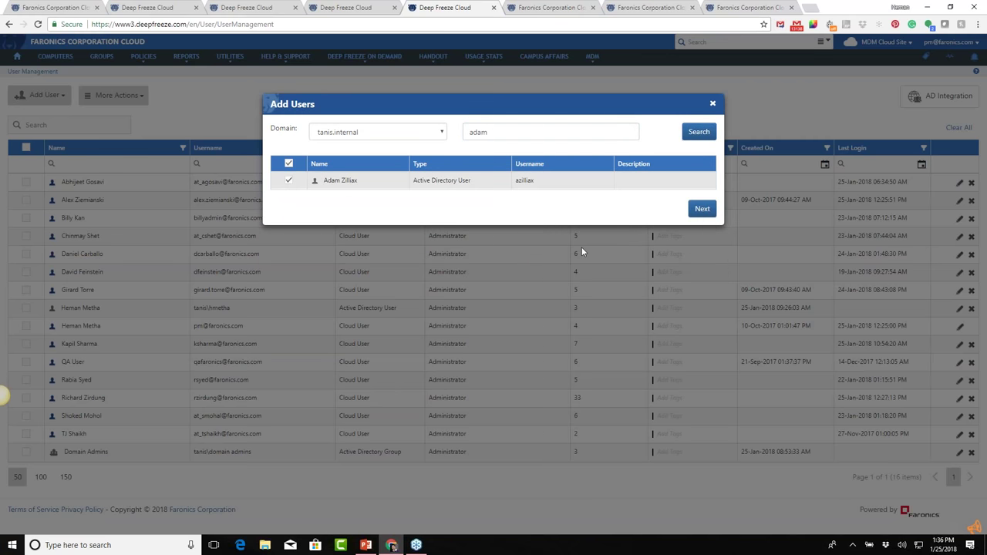
{"action": "left_click", "coordinate": [701, 210]}
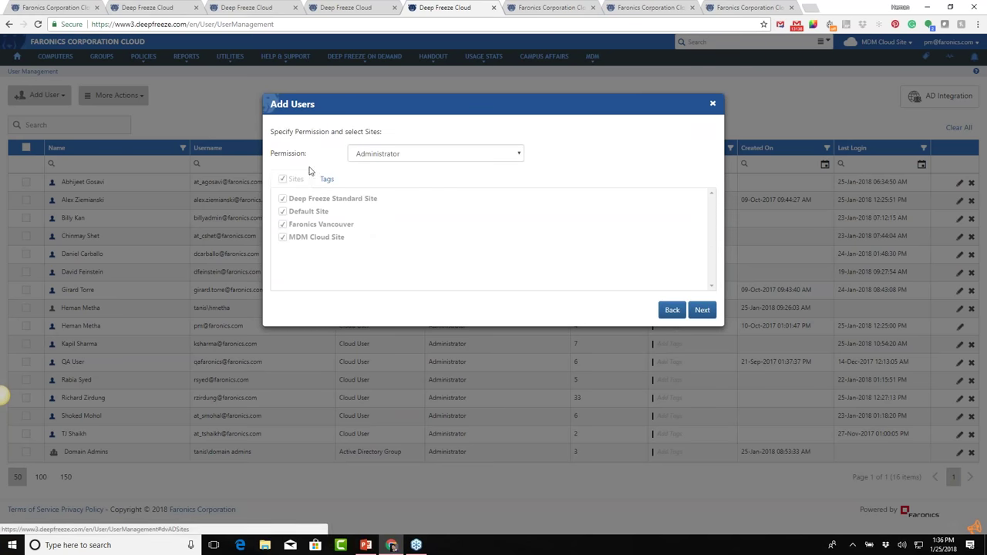
Give the user the Deep Freeze Limited Administrator permission with Deep Freeze Standard Site as the allowed site and group.
{"action": "left_click", "coordinate": [391, 156]}
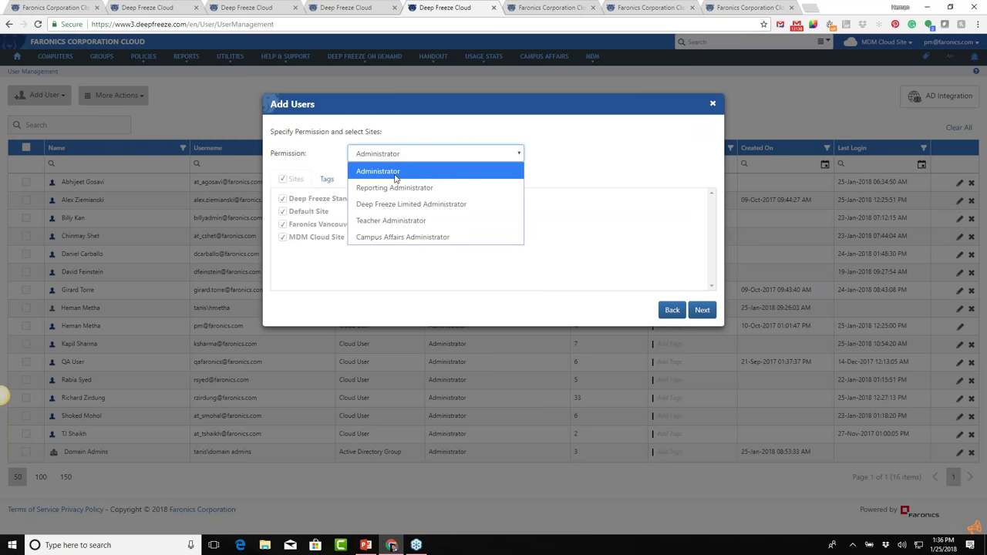
{"action": "left_click", "coordinate": [408, 205]}
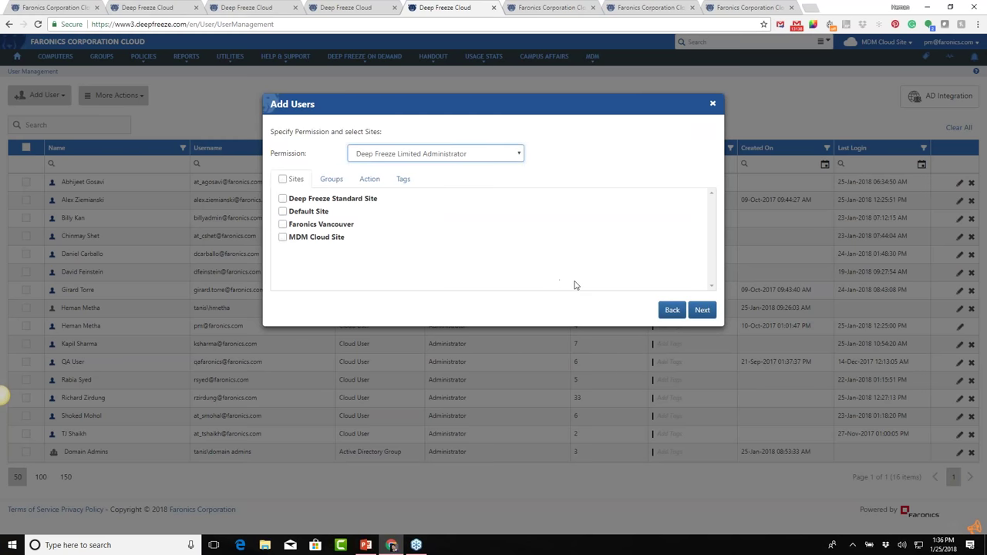
{"action": "left_click", "coordinate": [332, 179]}
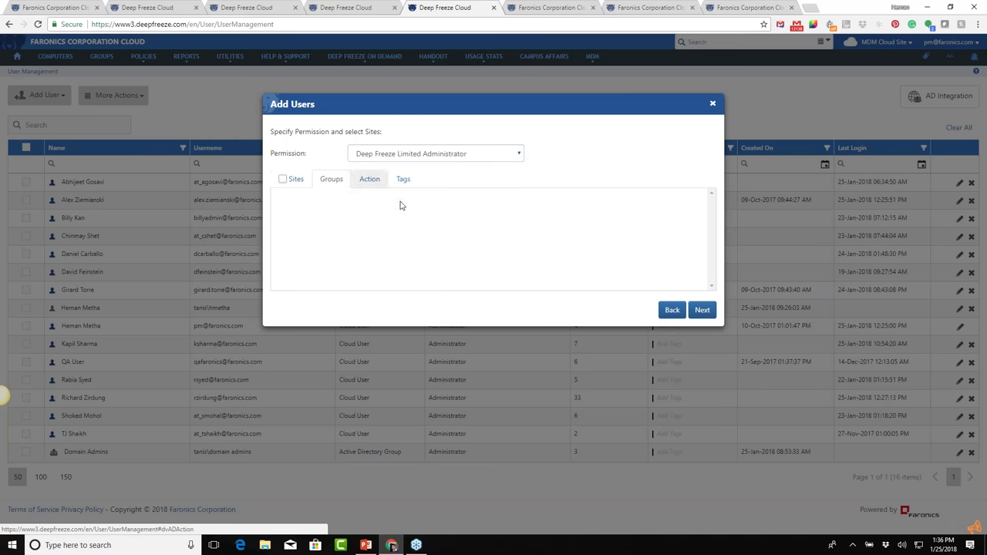
{"action": "left_click", "coordinate": [300, 179]}
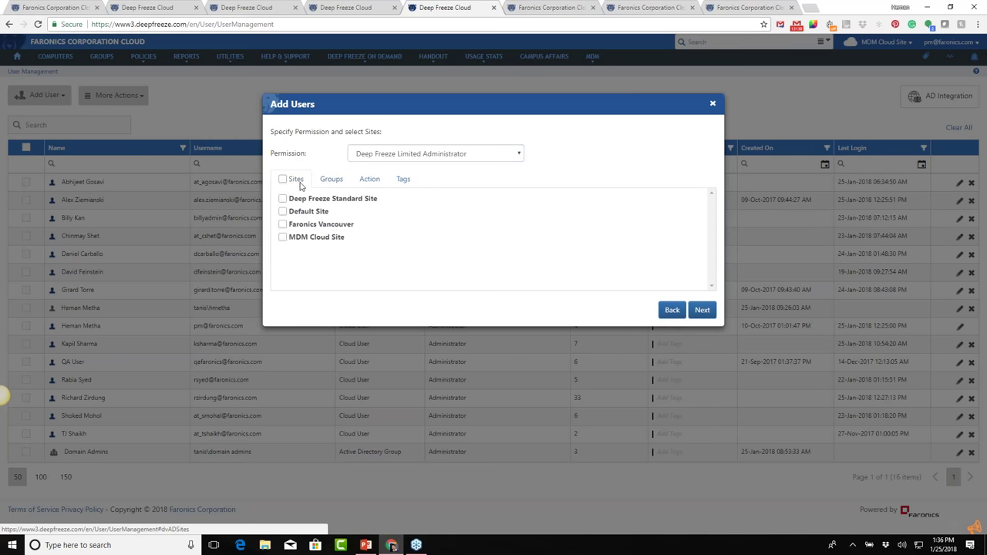
{"action": "left_click", "coordinate": [283, 199]}
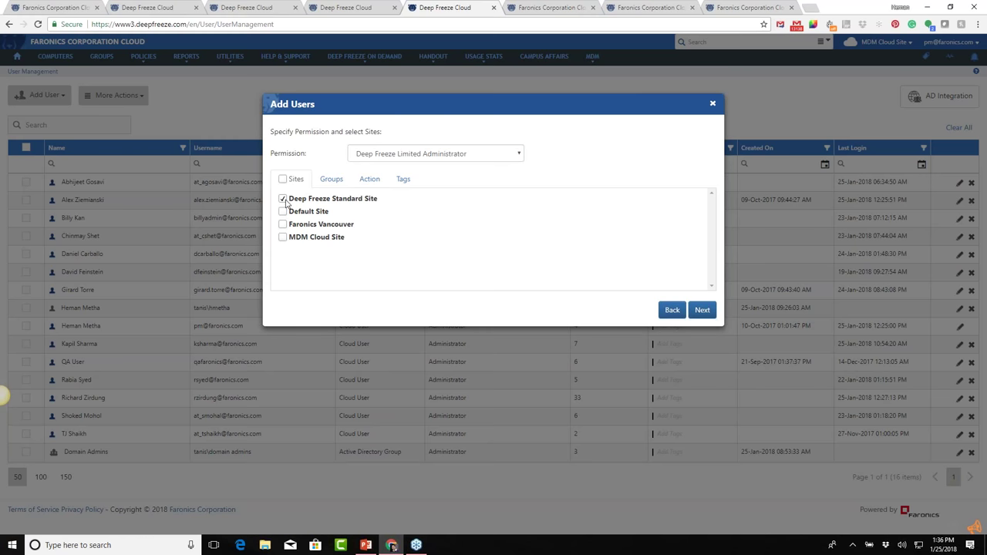
{"action": "left_click", "coordinate": [324, 180]}
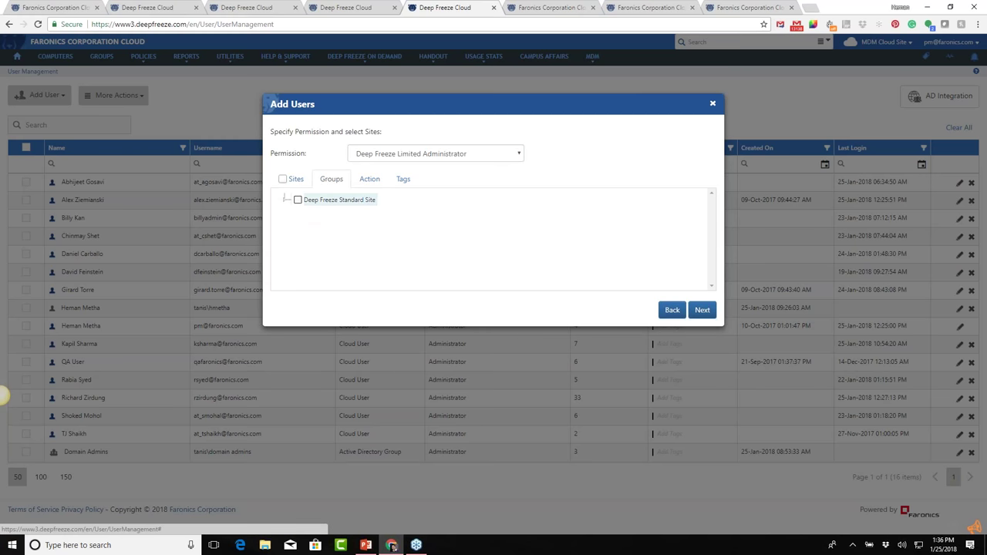
{"action": "left_click", "coordinate": [298, 200]}
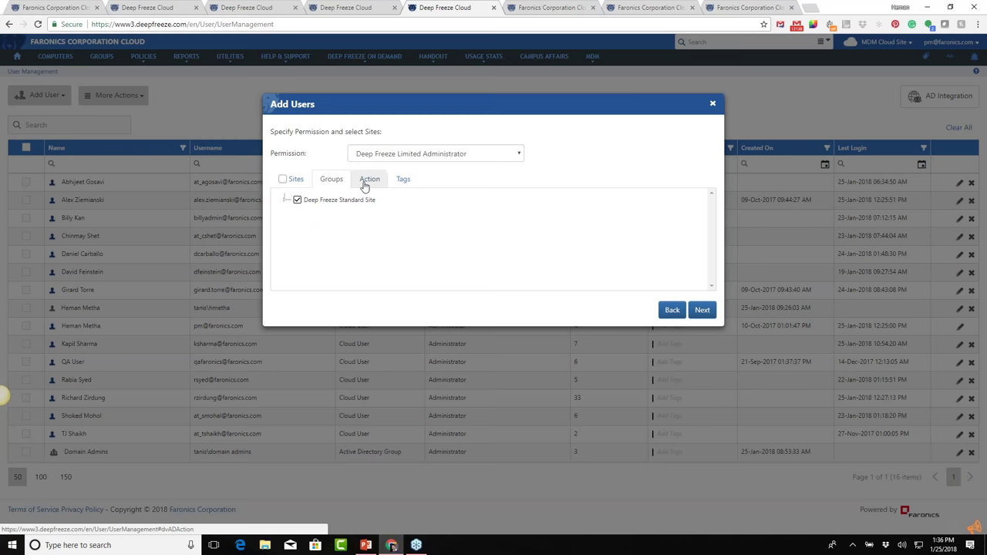
Allow all actions for Deep Freeze Standard Site and expand its workstation and Deep Freeze commands for inspection.
{"action": "left_click", "coordinate": [366, 183]}
{"action": "left_click", "coordinate": [298, 199]}
{"action": "left_click", "coordinate": [285, 200]}
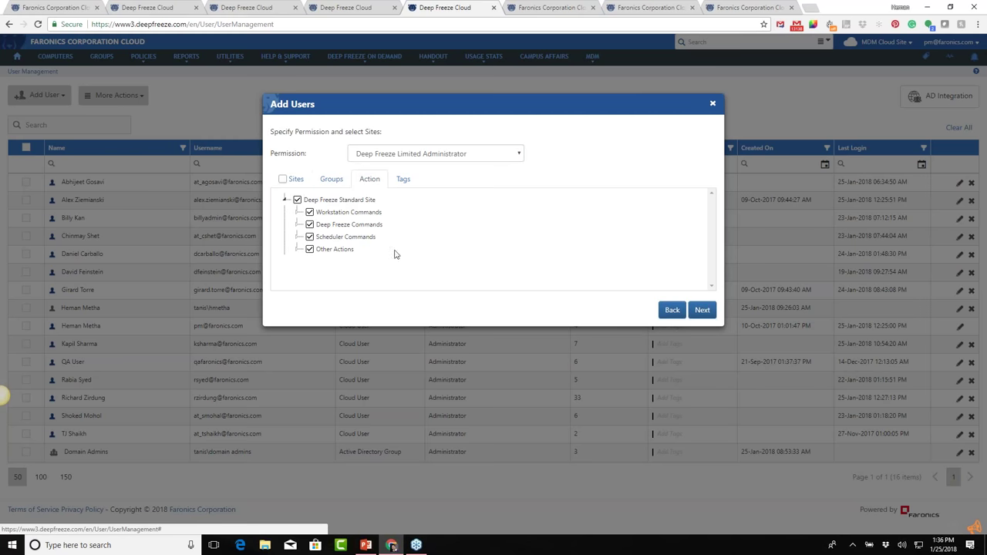
{"action": "left_click", "coordinate": [298, 212]}
{"action": "scroll", "coordinate": [367, 243], "scroll_direction": "down", "scroll_amount": 1}
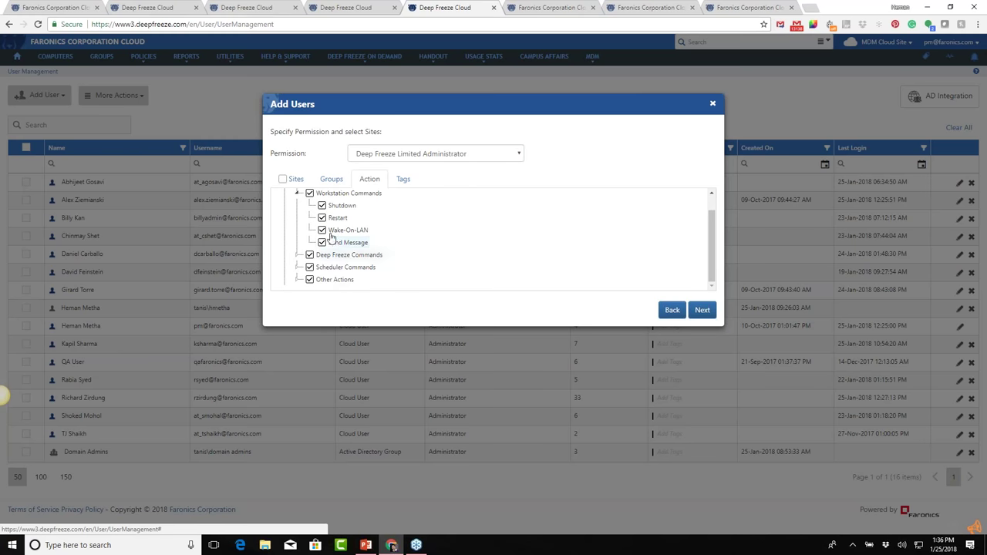
{"action": "left_click", "coordinate": [298, 255]}
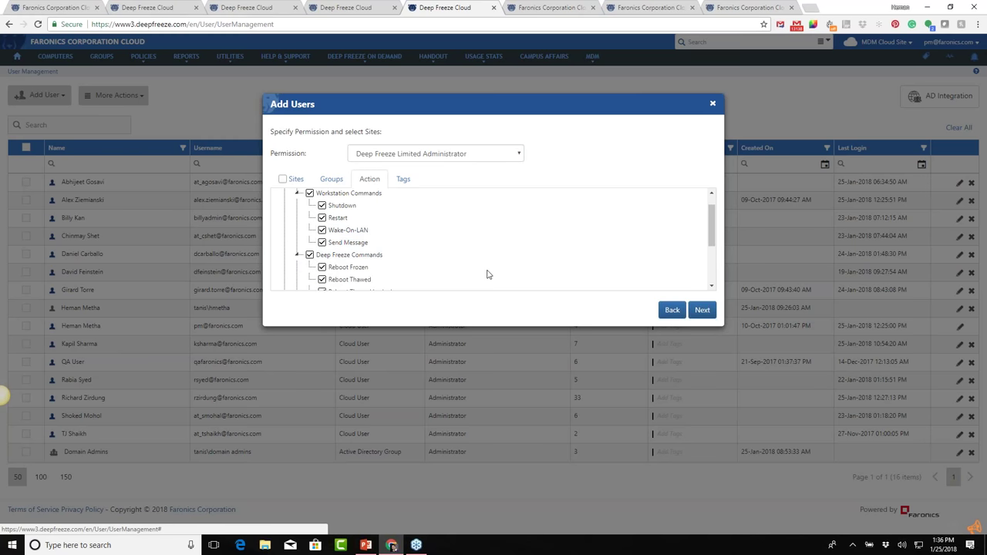
{"action": "scroll", "coordinate": [487, 275], "scroll_direction": "down", "scroll_amount": 3}
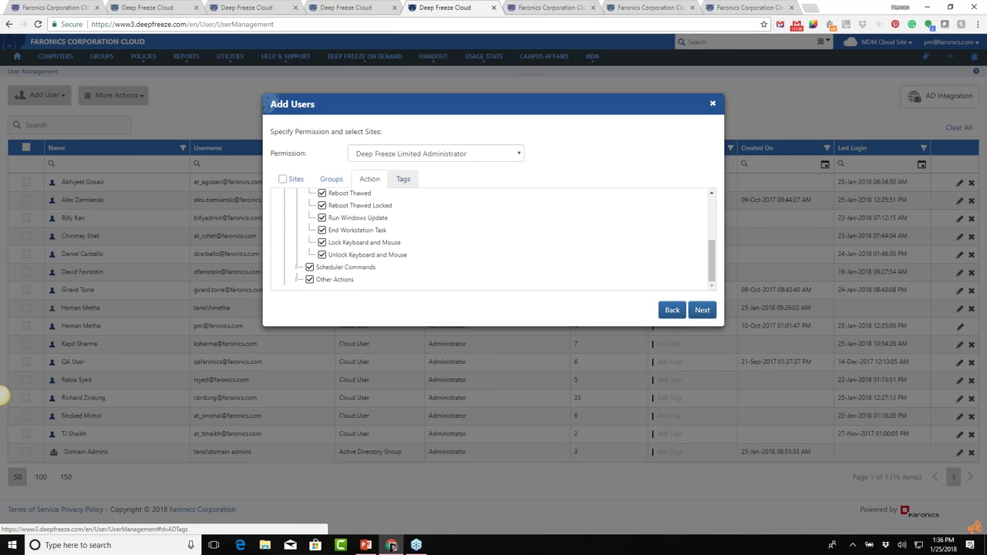
Check the user's tag settings and the final summary, and leave user creation without adding the user.
{"action": "left_click", "coordinate": [402, 179]}
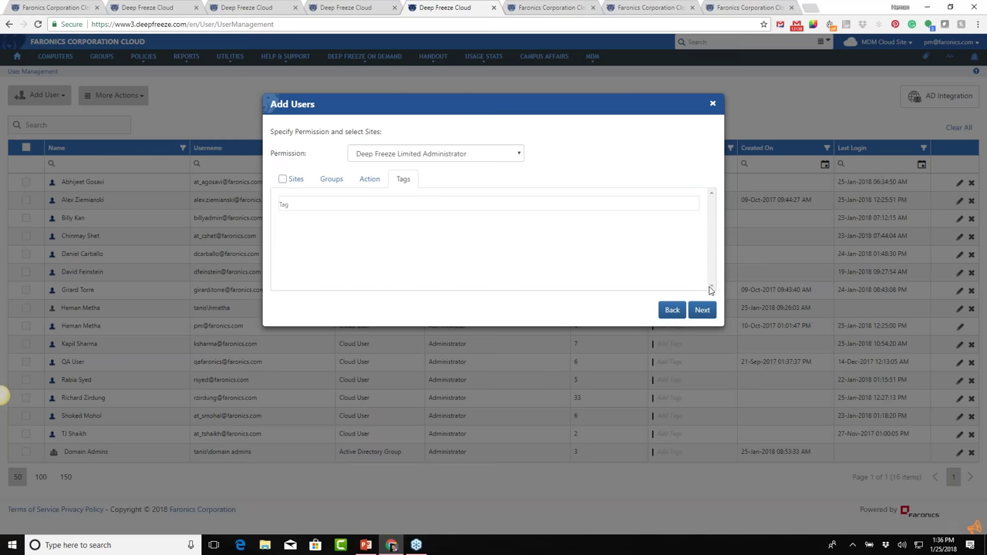
{"action": "left_click", "coordinate": [702, 310]}
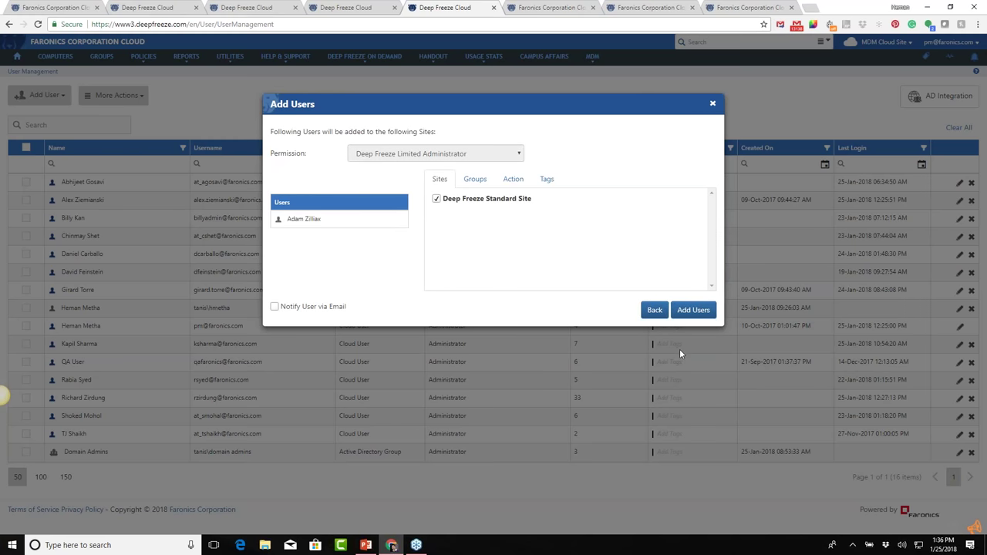
{"action": "left_click", "coordinate": [712, 104]}
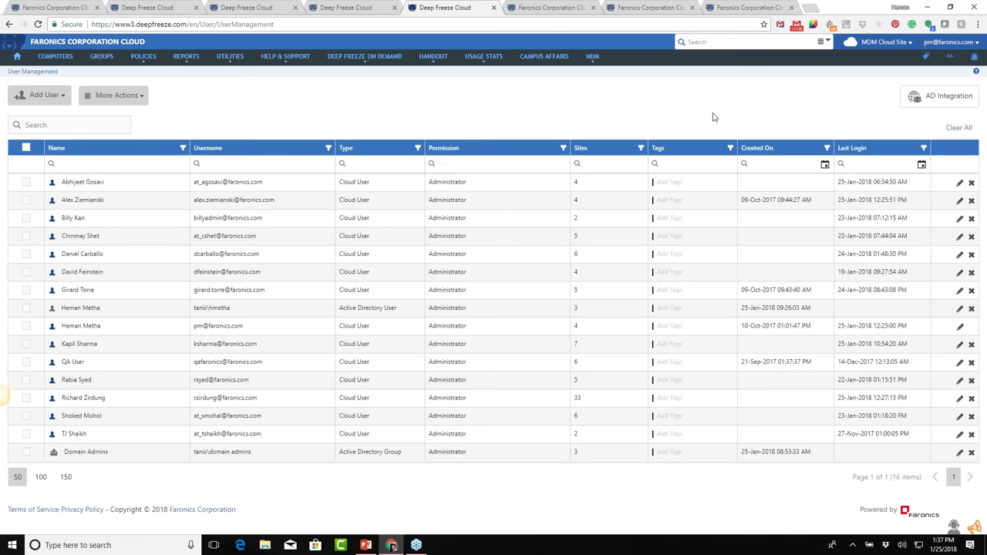
Open the AD integration page, read the instructions for adding a domain and close them.
{"action": "left_click", "coordinate": [928, 103]}
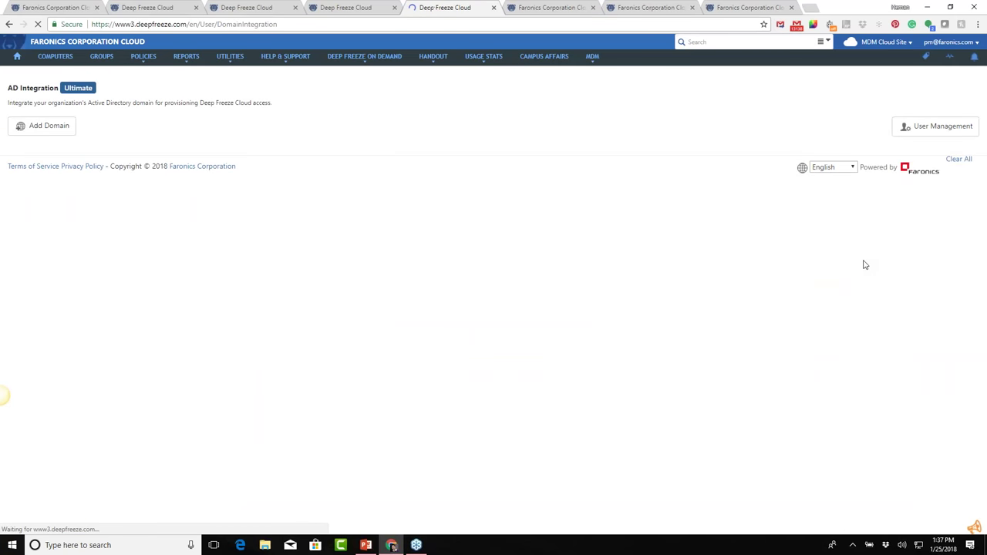
{"action": "left_click", "coordinate": [55, 129]}
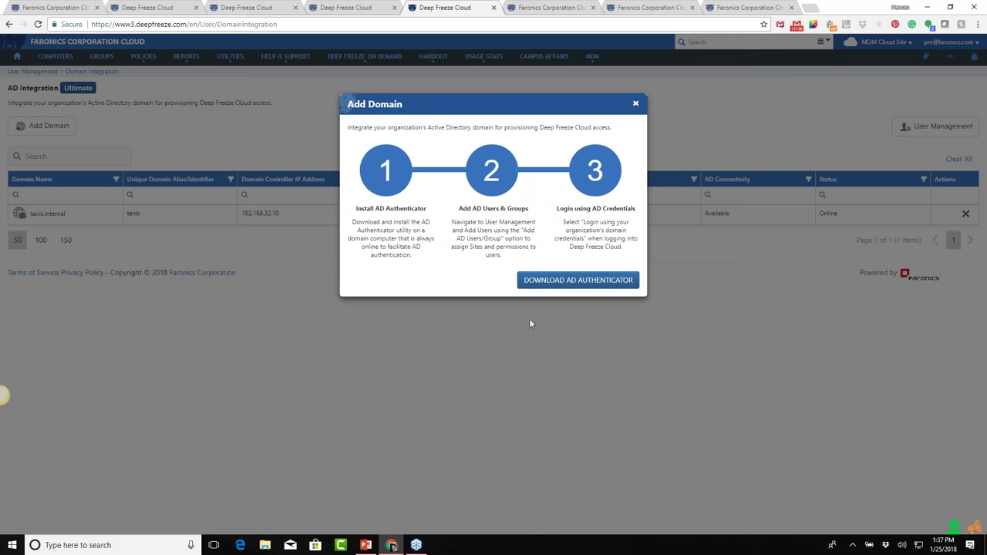
{"action": "left_click", "coordinate": [634, 105]}
Switch the console to the Faronics Vancouver site and open its Deep Freeze on Demand computer list.
{"action": "left_click", "coordinate": [544, 8]}
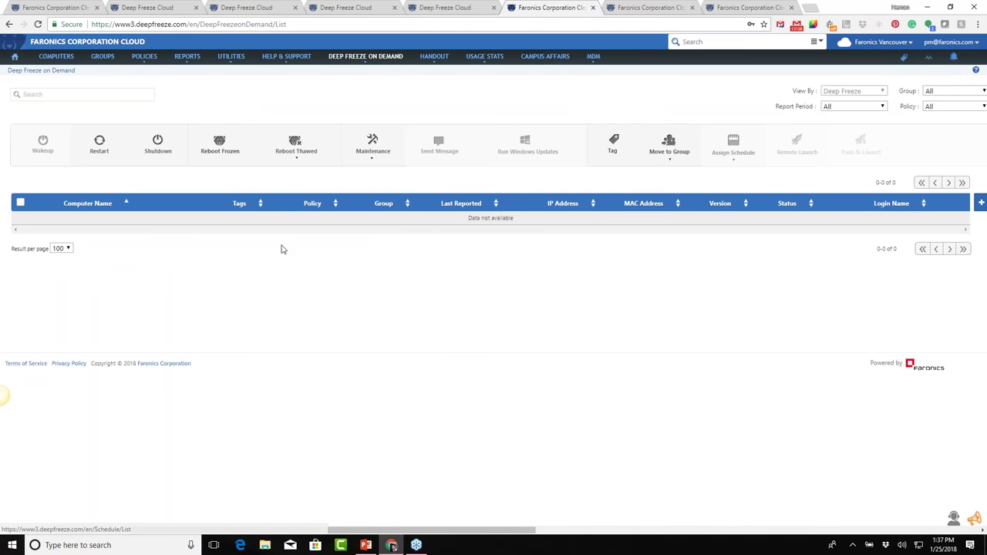
{"action": "left_click", "coordinate": [354, 72]}
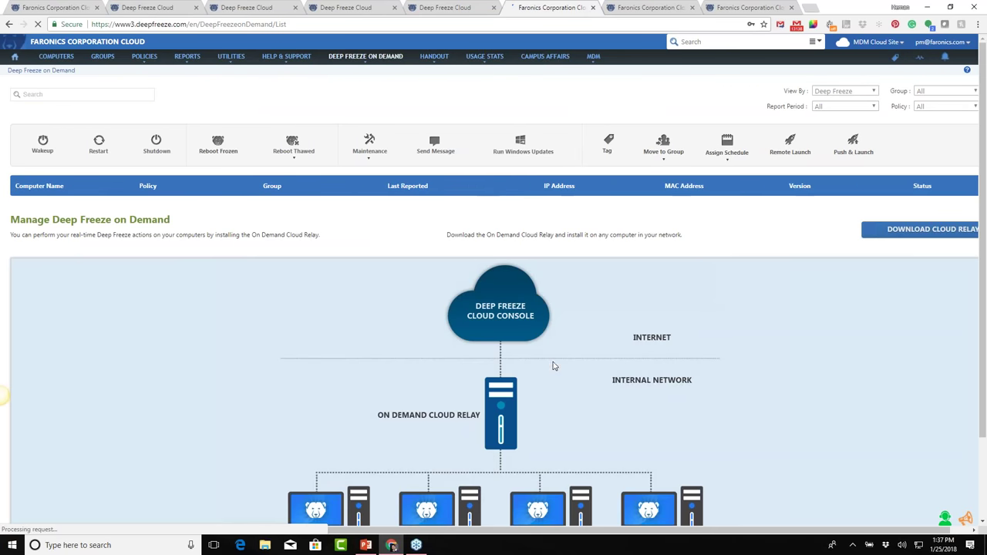
{"action": "left_click", "coordinate": [876, 42]}
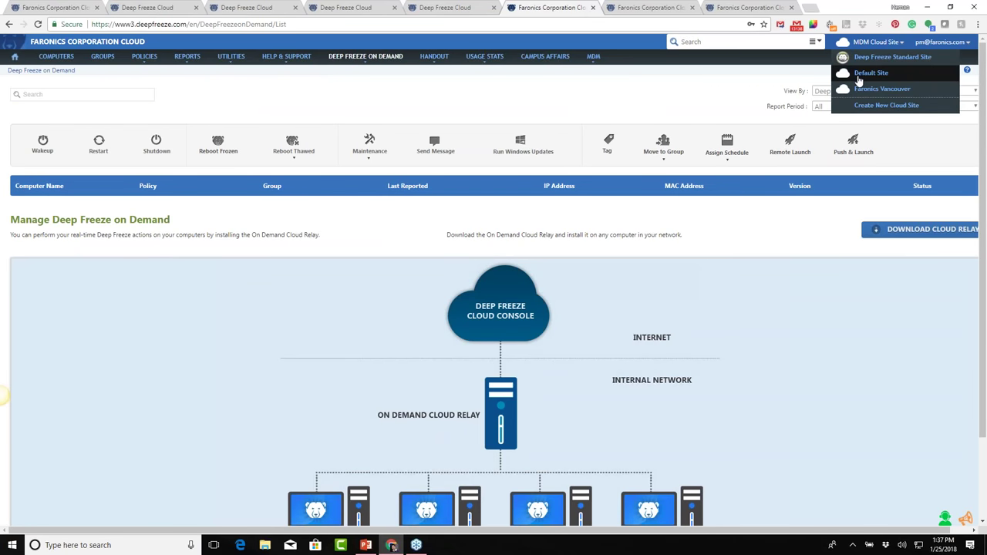
{"action": "left_click", "coordinate": [867, 92]}
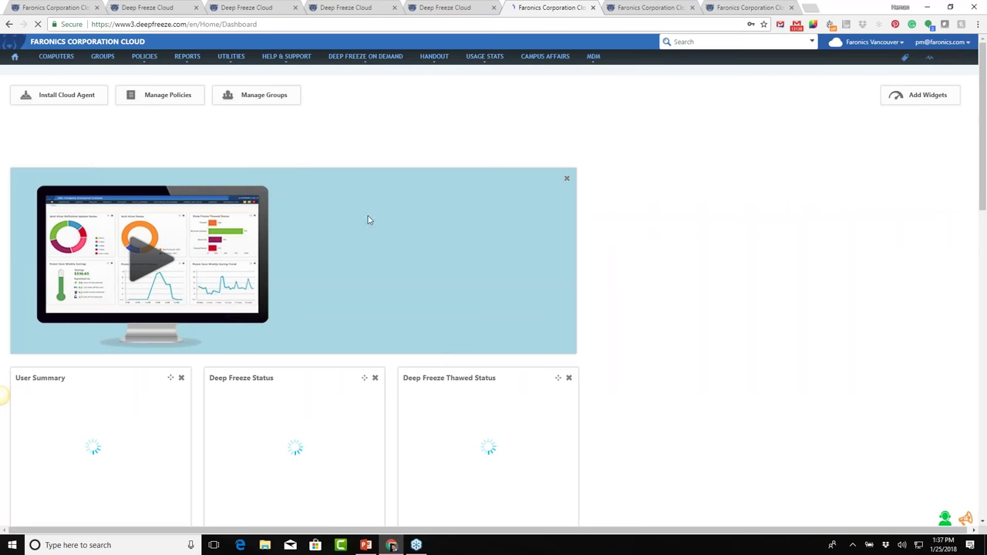
{"action": "left_click", "coordinate": [367, 58]}
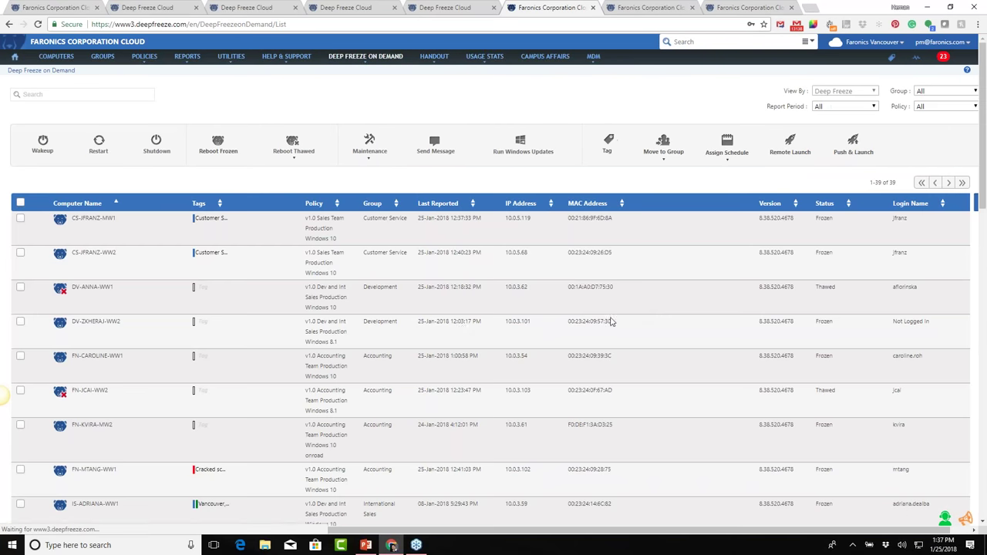
Select the TS macOS 10_12_6 and TS OS X 10-11-6 computers and show the maintenance actions offered for them.
{"action": "scroll", "coordinate": [143, 308], "scroll_direction": "down", "scroll_amount": 2}
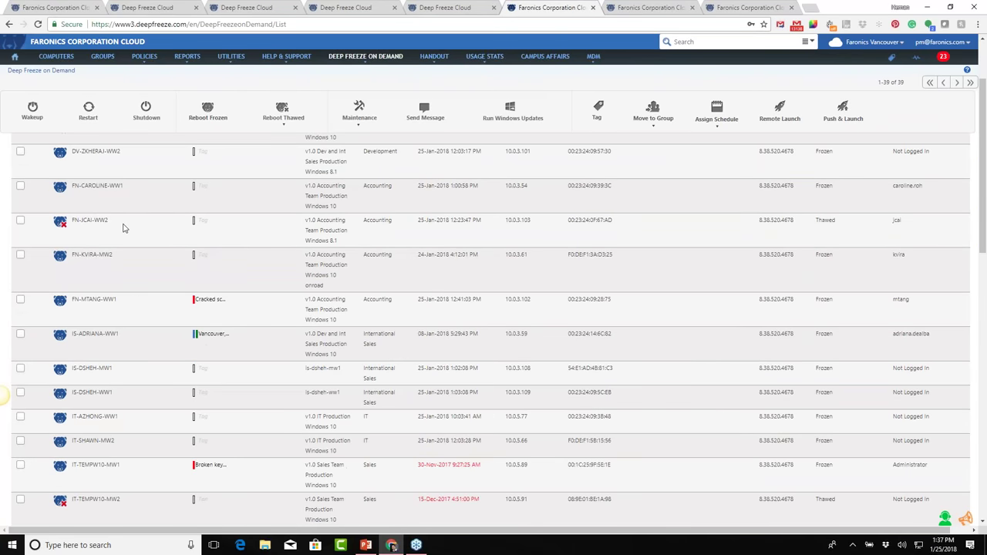
{"action": "scroll", "coordinate": [123, 228], "scroll_direction": "down", "scroll_amount": 2}
{"action": "scroll", "coordinate": [198, 285], "scroll_direction": "down", "scroll_amount": 1}
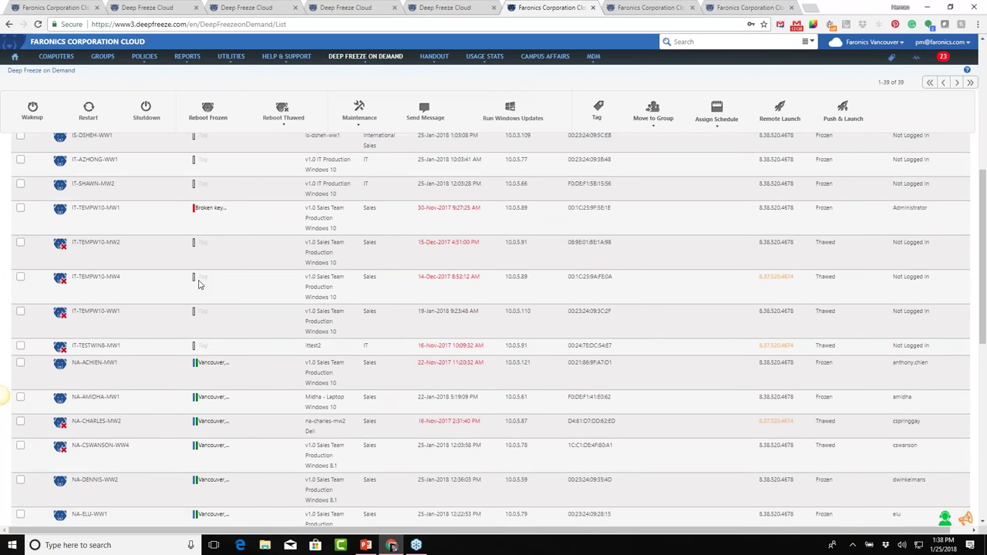
{"action": "scroll", "coordinate": [198, 284], "scroll_direction": "down", "scroll_amount": 3}
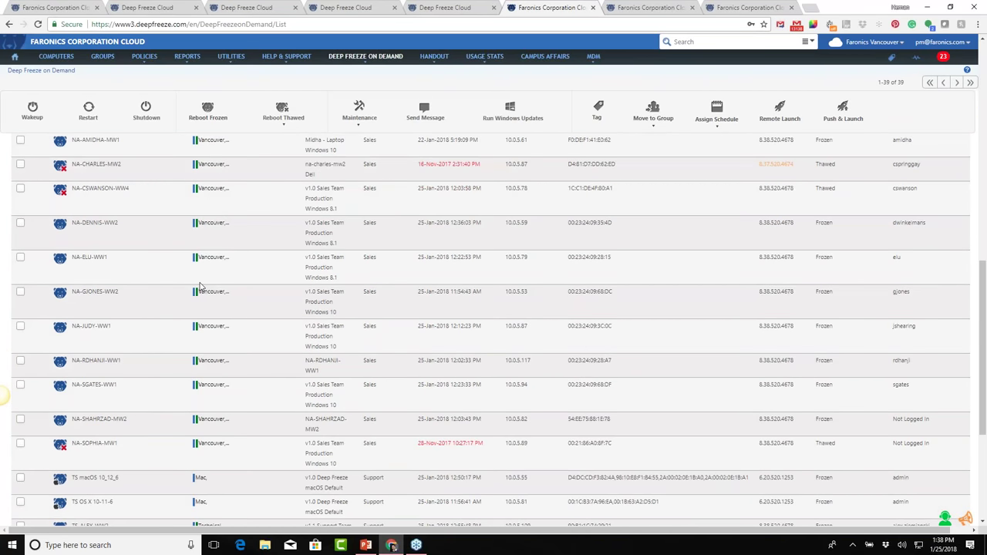
{"action": "scroll", "coordinate": [199, 285], "scroll_direction": "down", "scroll_amount": 1}
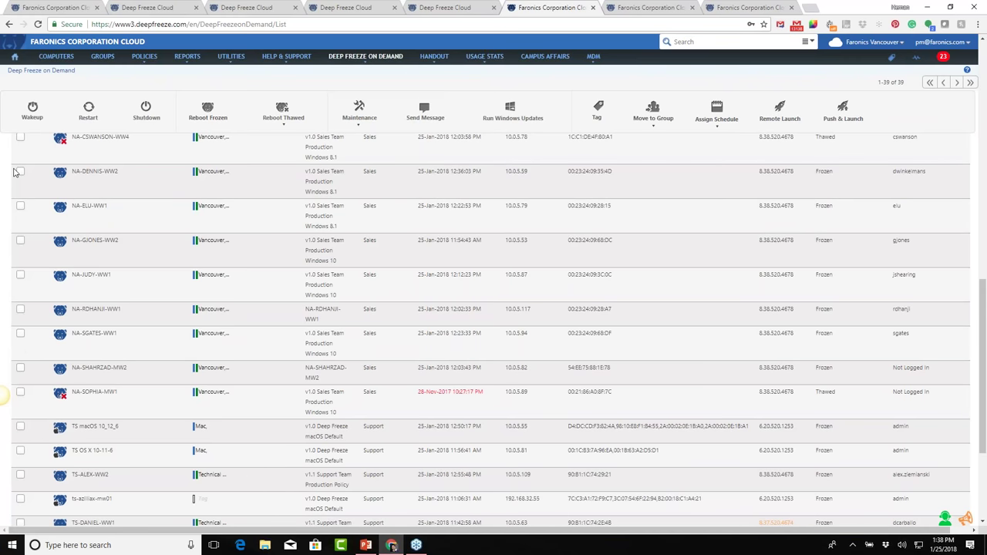
{"action": "left_click", "coordinate": [20, 429]}
{"action": "left_click", "coordinate": [20, 451]}
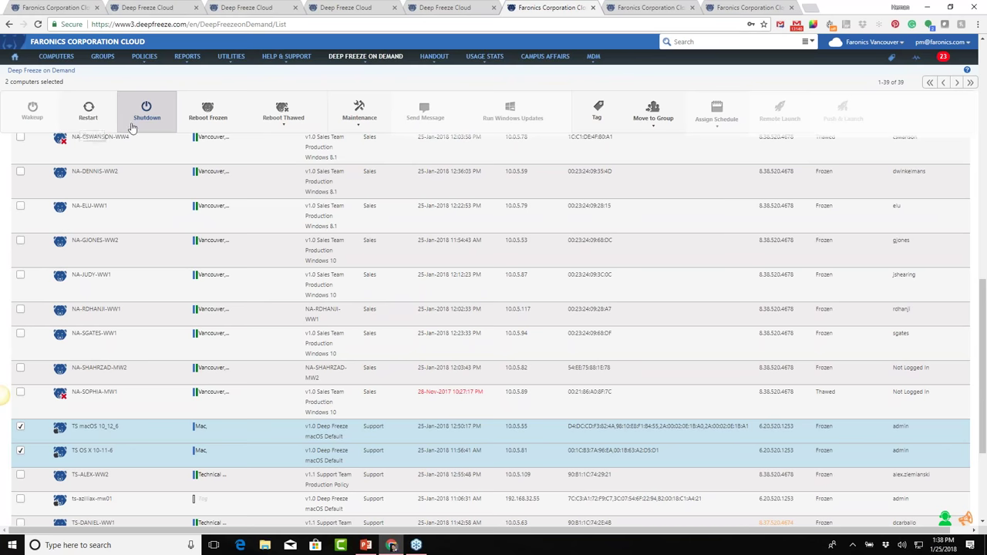
{"action": "mouse_move", "coordinate": [344, 135]}
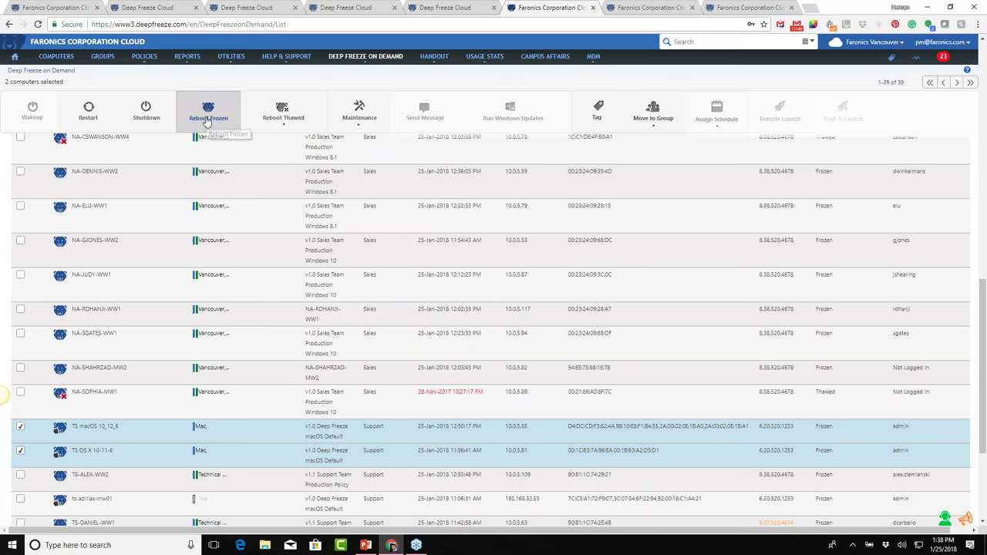
{"action": "mouse_move", "coordinate": [266, 126]}
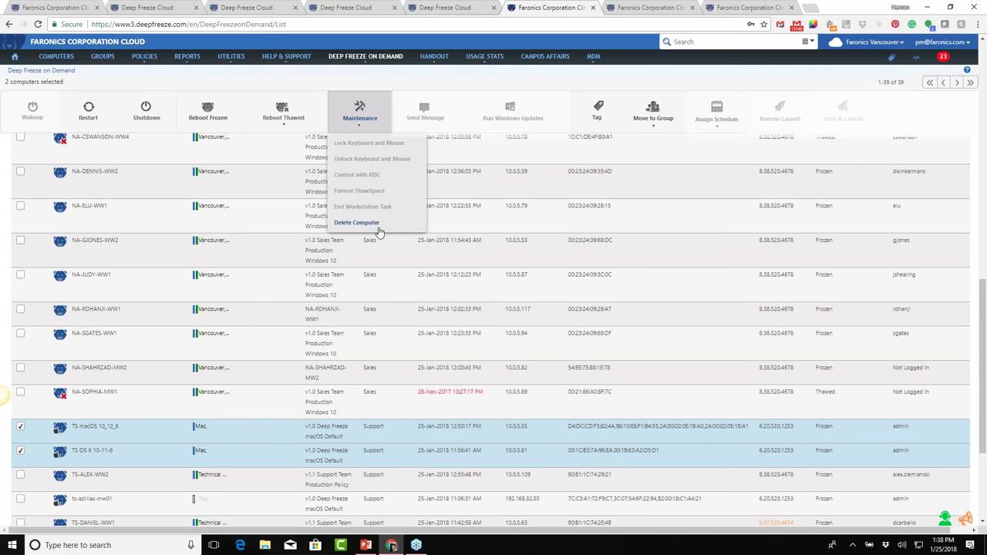
Show the groups available for moving the selected computers, and browse the recent alerts list.
{"action": "mouse_move", "coordinate": [629, 121]}
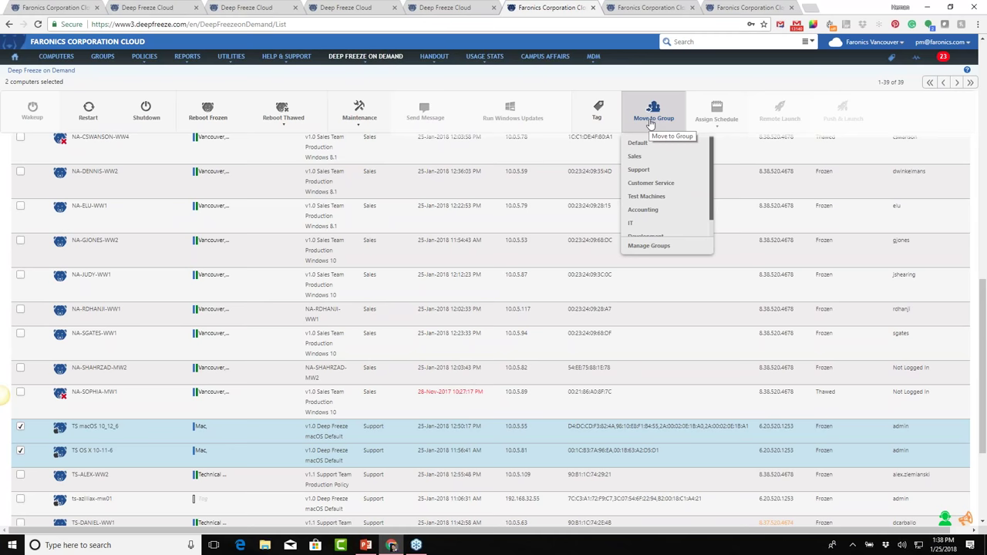
{"action": "left_click", "coordinate": [652, 7]}
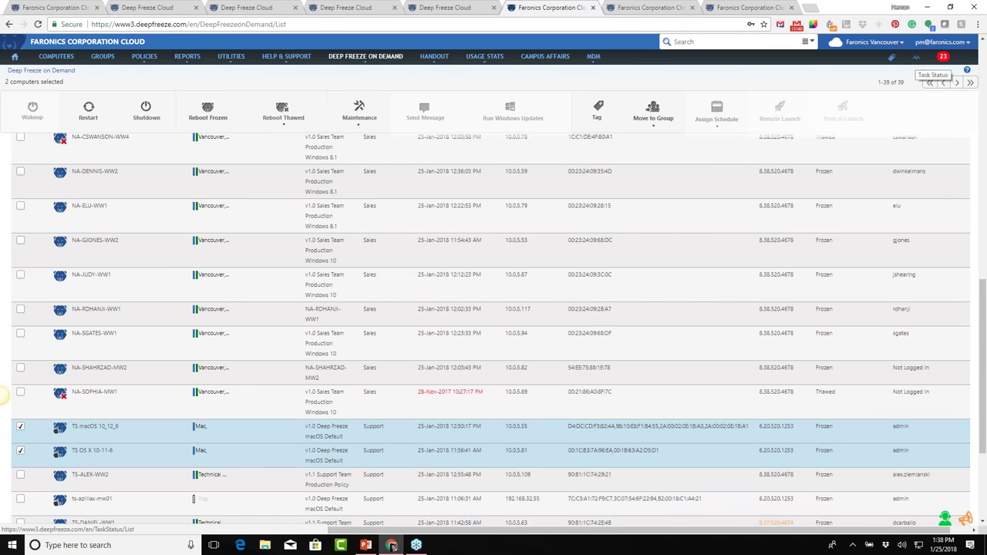
{"action": "left_click", "coordinate": [943, 58]}
{"action": "scroll", "coordinate": [910, 252], "scroll_direction": "down", "scroll_amount": 2}
{"action": "scroll", "coordinate": [910, 232], "scroll_direction": "up", "scroll_amount": 3}
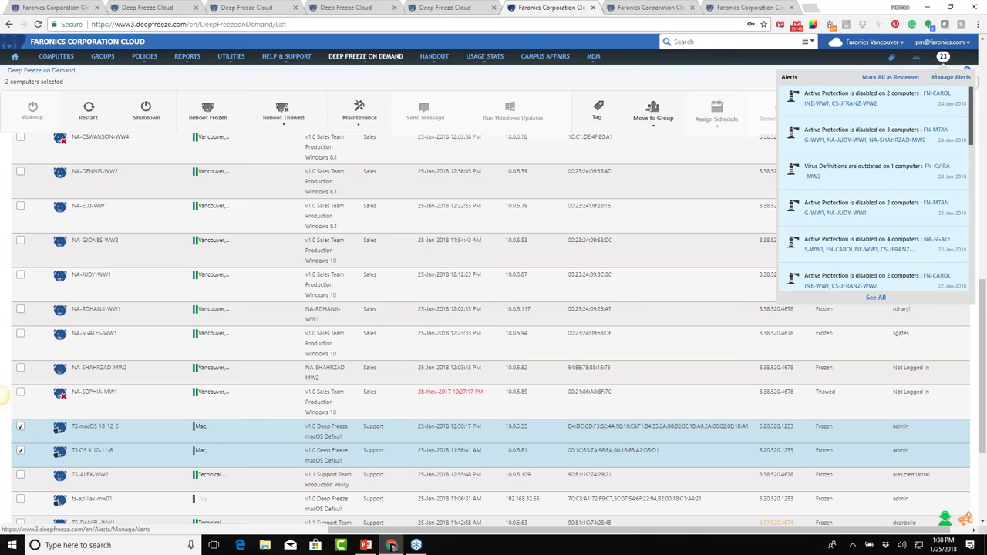
Open alert management and review the Anti-Virus and Anti-Executable alert conditions and their notification options.
{"action": "left_click", "coordinate": [936, 77]}
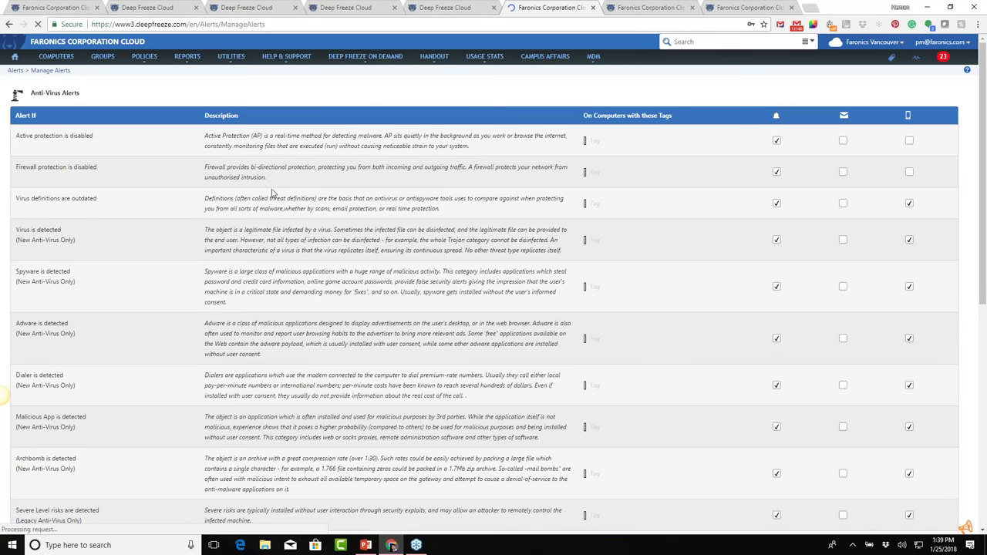
{"action": "scroll", "coordinate": [780, 327], "scroll_direction": "down", "scroll_amount": 4}
{"action": "scroll", "coordinate": [781, 327], "scroll_direction": "up", "scroll_amount": 4}
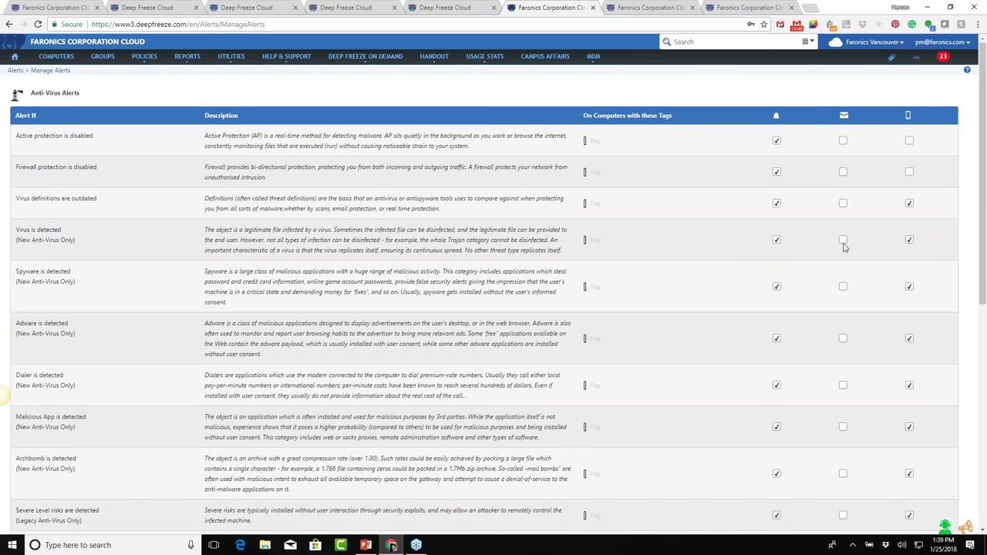
{"action": "scroll", "coordinate": [846, 447], "scroll_direction": "down", "scroll_amount": 3}
{"action": "scroll", "coordinate": [844, 409], "scroll_direction": "up", "scroll_amount": 3}
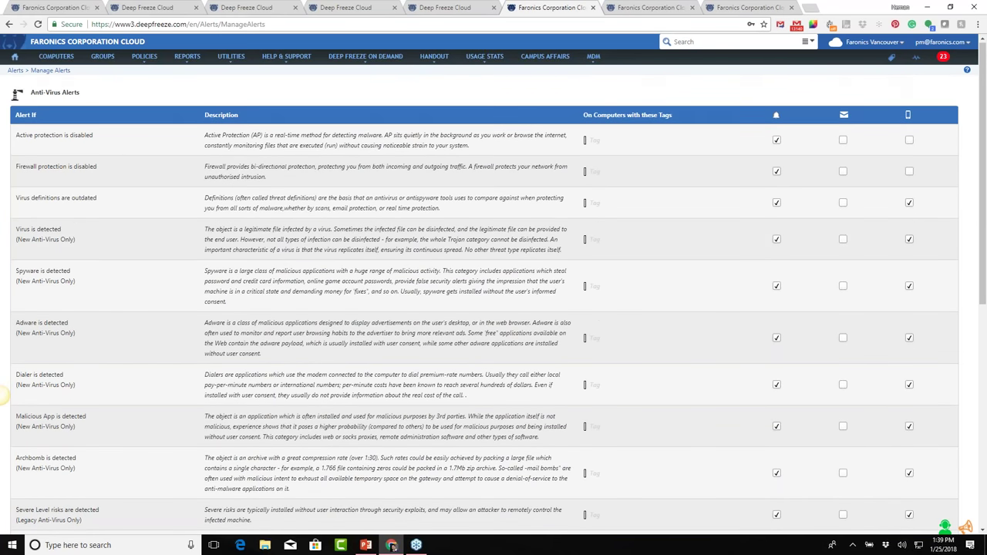
{"action": "scroll", "coordinate": [293, 271], "scroll_direction": "down", "scroll_amount": 5}
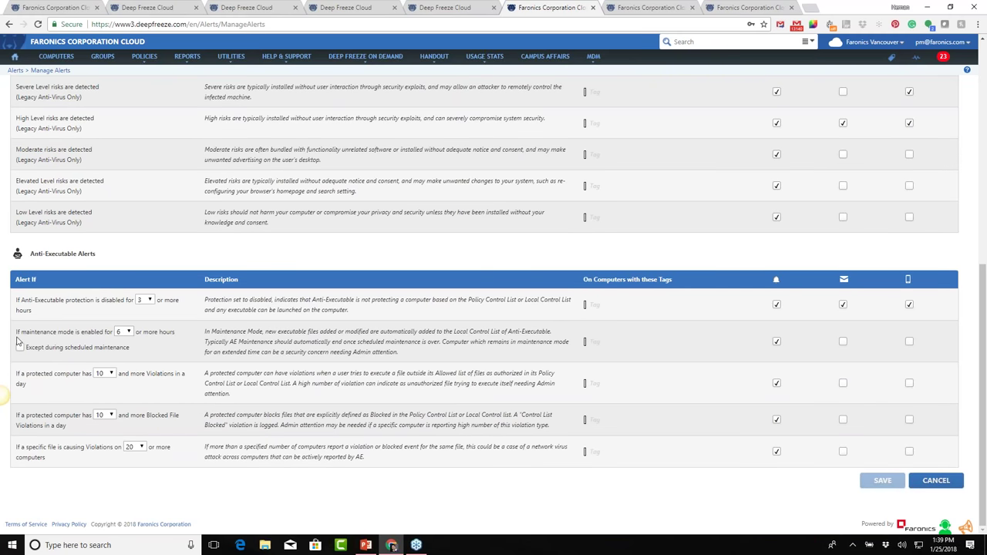
On the My Sites page, open the Add Site form, review its options and user list, and cancel without adding a site.
{"action": "left_click", "coordinate": [640, 7]}
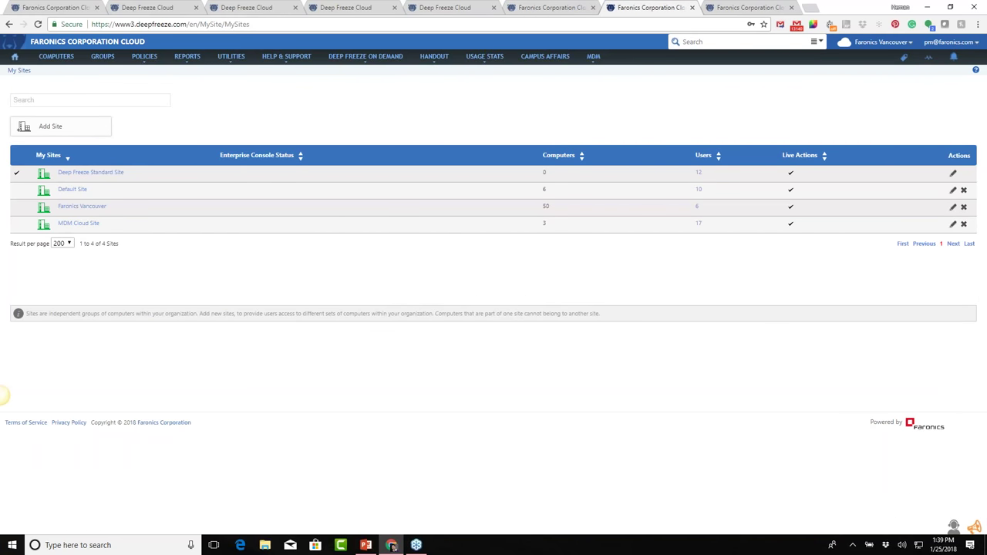
{"action": "left_click", "coordinate": [946, 44]}
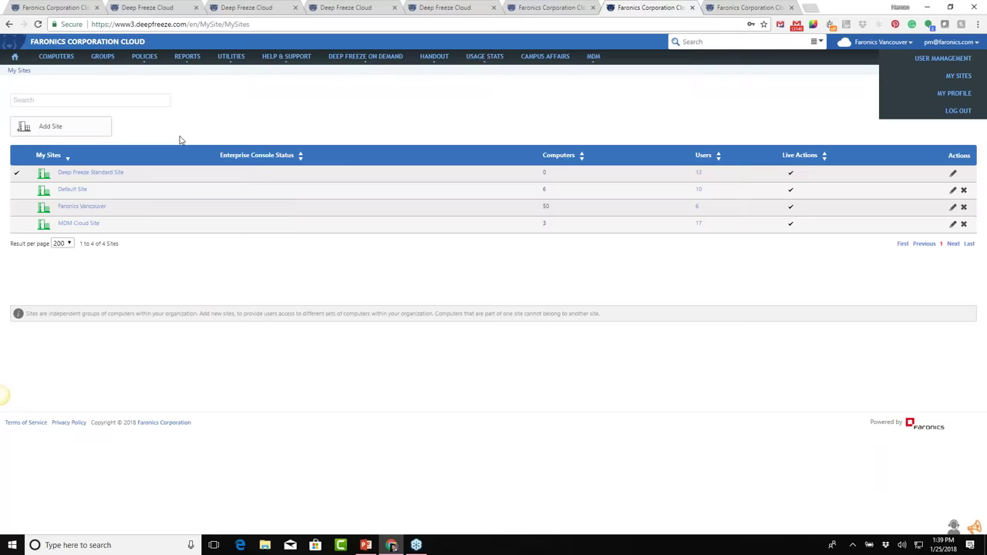
{"action": "left_click", "coordinate": [92, 128]}
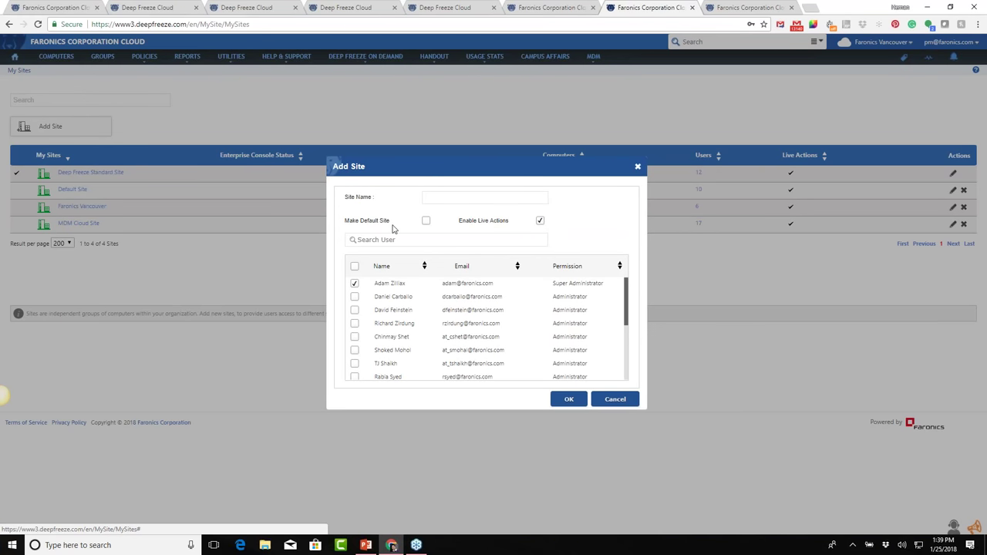
{"action": "left_click", "coordinate": [386, 243]}
{"action": "scroll", "coordinate": [355, 327], "scroll_direction": "down", "scroll_amount": 3}
{"action": "scroll", "coordinate": [357, 338], "scroll_direction": "up", "scroll_amount": 3}
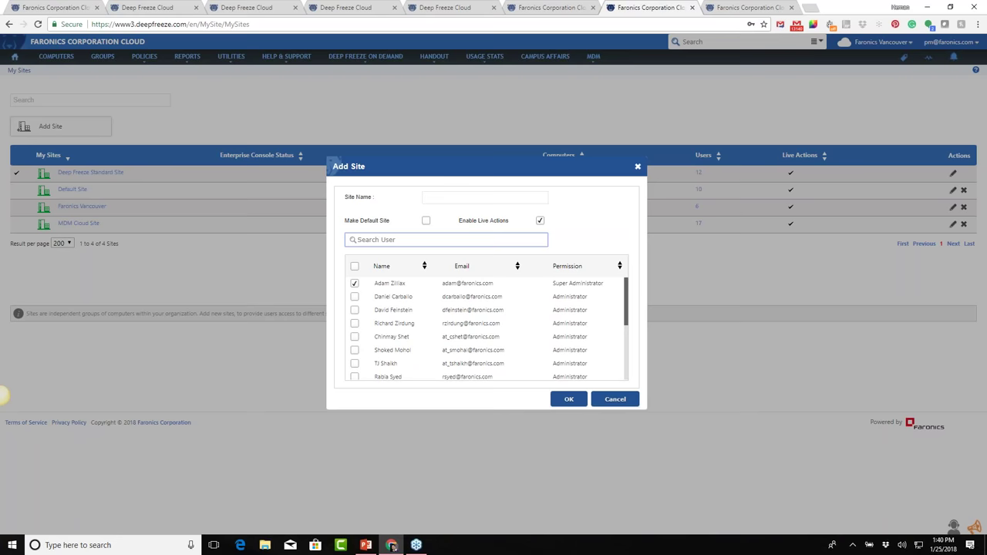
{"action": "left_click", "coordinate": [614, 399]}
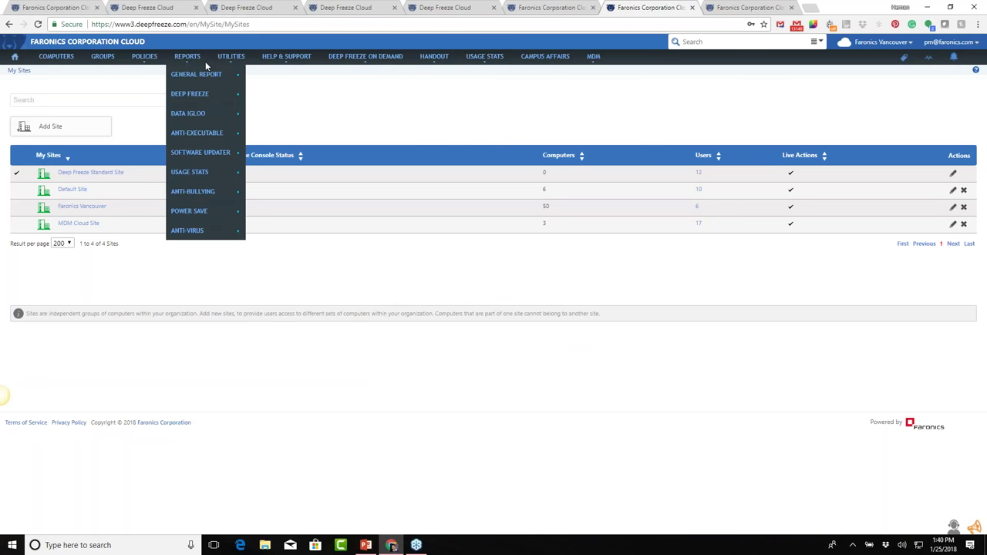
On the Utilities page, view the One Time Password Generator's options and close it without generating a password.
{"action": "left_click", "coordinate": [731, 7]}
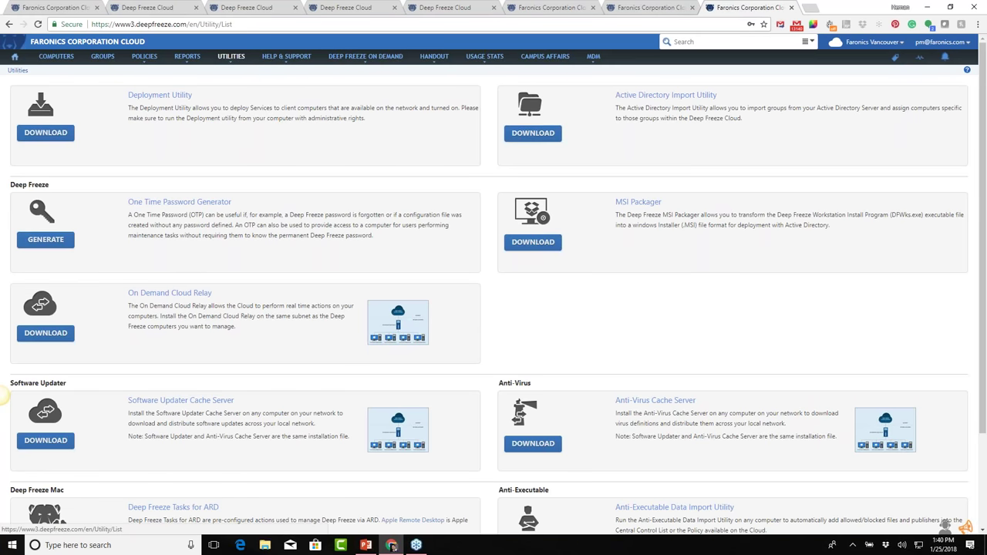
{"action": "left_click", "coordinate": [45, 241]}
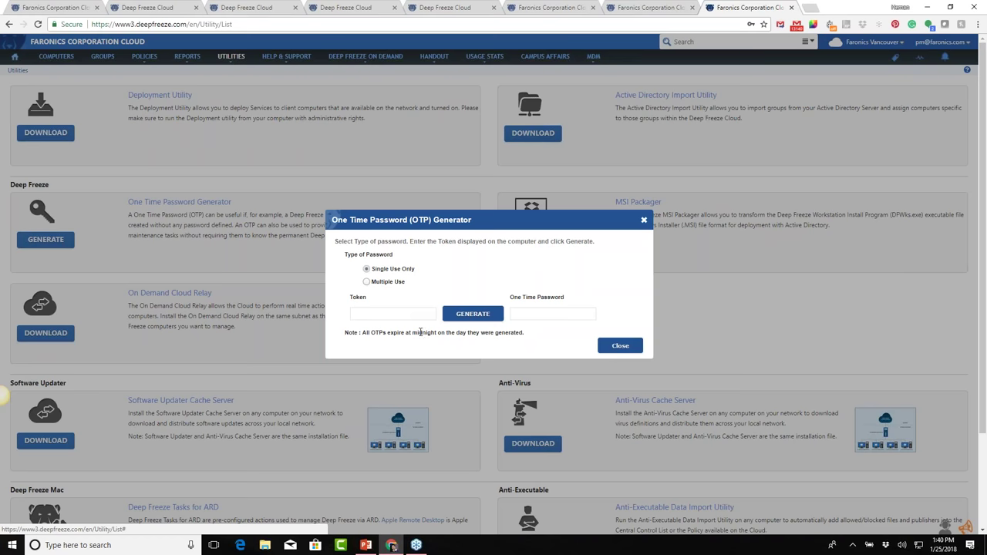
{"action": "left_click", "coordinate": [605, 347]}
Review the remaining utilities, view the save prompt for the Anti-Virus Cache Server installer and cancel the download.
{"action": "mouse_move", "coordinate": [363, 59]}
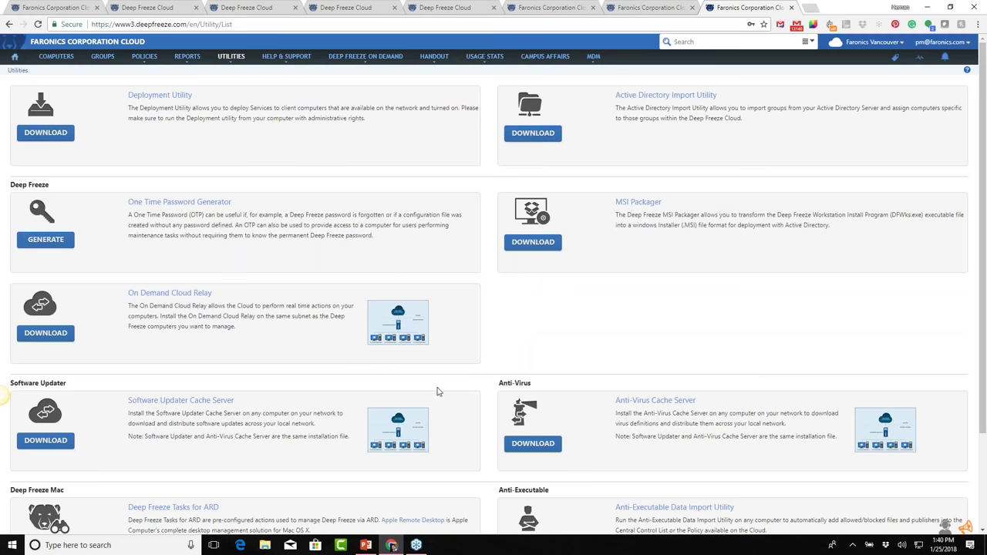
{"action": "scroll", "coordinate": [185, 399], "scroll_direction": "down", "scroll_amount": 1}
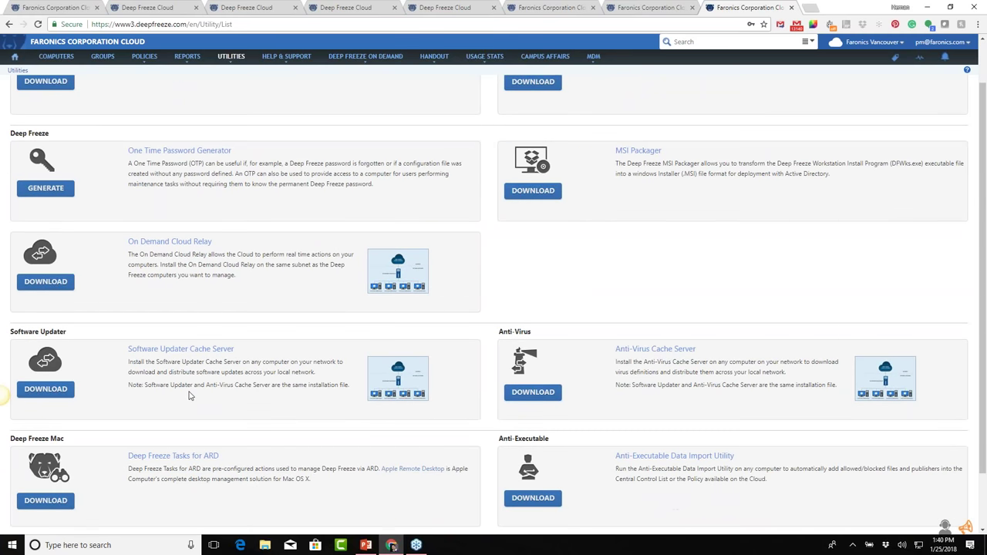
{"action": "scroll", "coordinate": [182, 393], "scroll_direction": "down", "scroll_amount": 1}
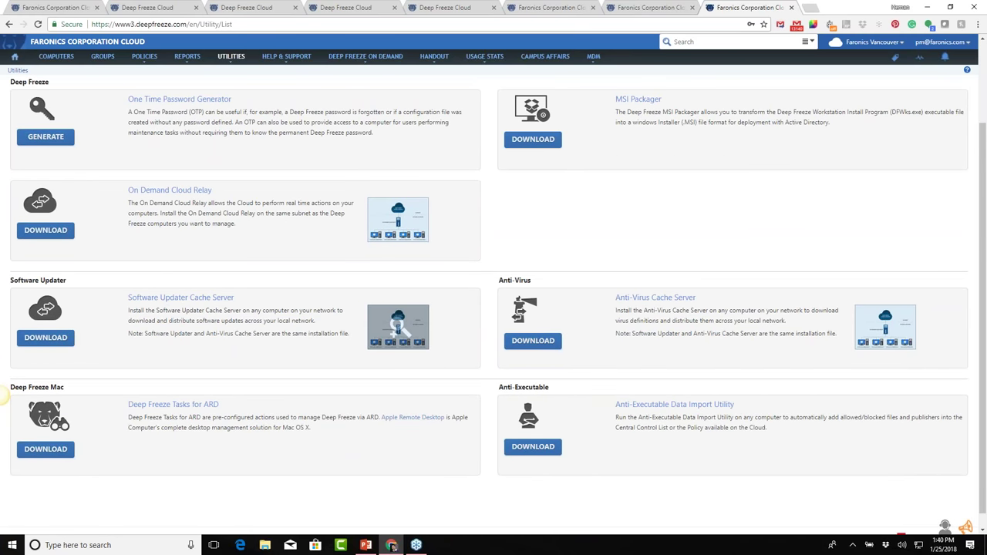
{"action": "left_click", "coordinate": [549, 343]}
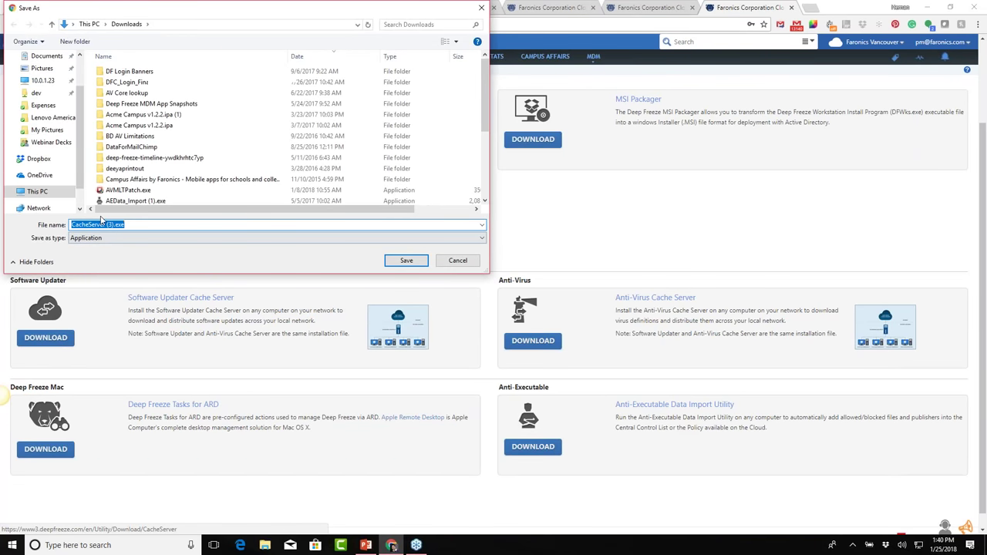
{"action": "left_click", "coordinate": [458, 261]}
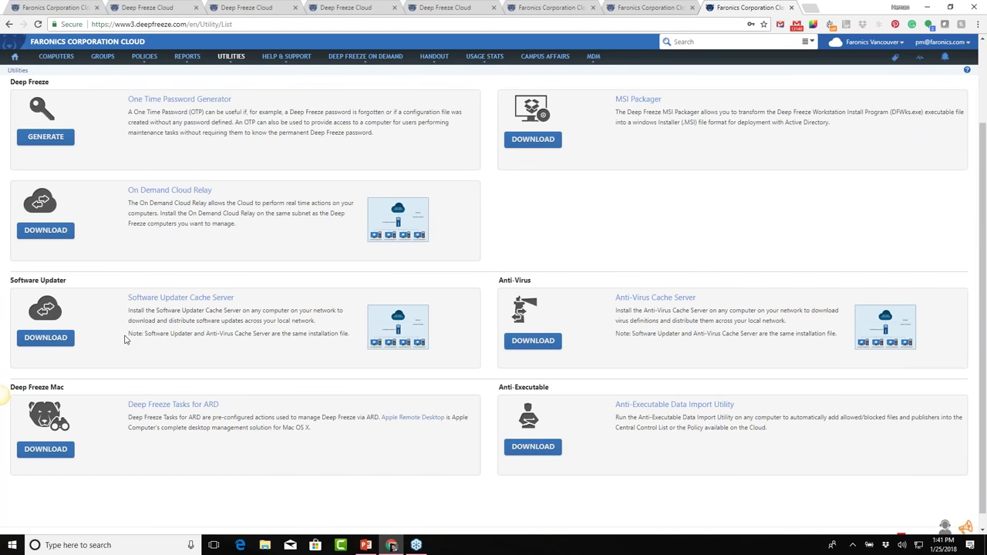
Open the Cloud Relays page of Deep Freeze on Demand and disable the On Demand Deep Freeze Cloud Relay.
{"action": "mouse_move", "coordinate": [14, 57]}
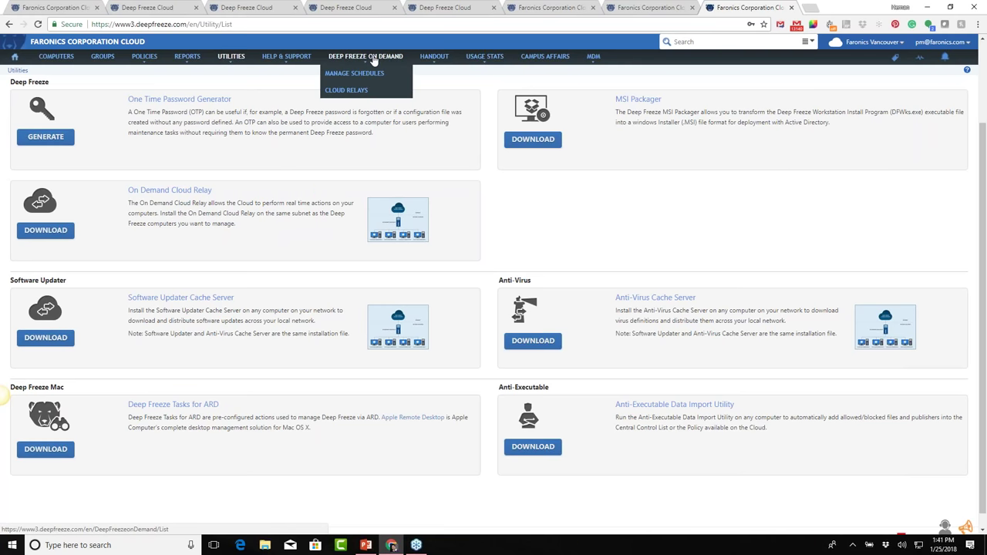
{"action": "left_click", "coordinate": [355, 91]}
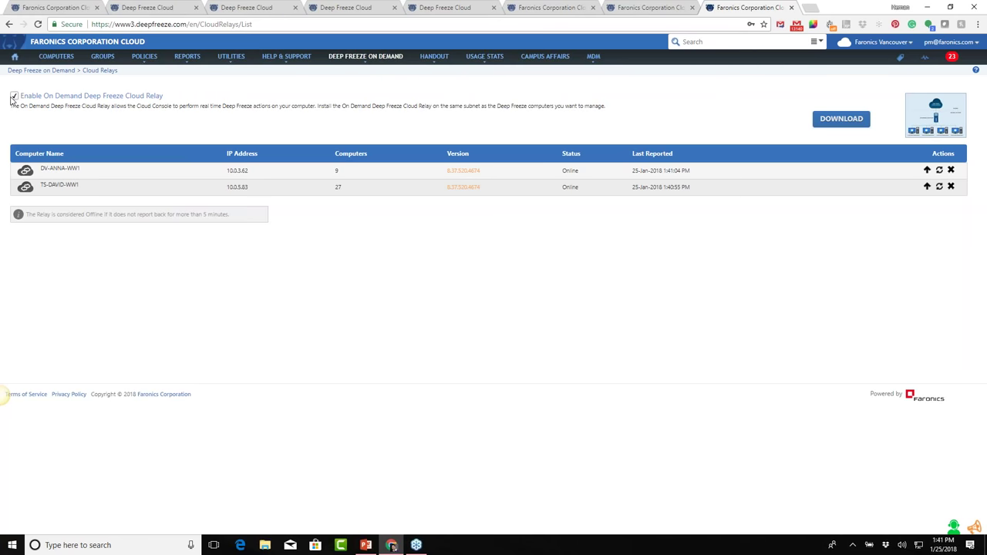
{"action": "left_click", "coordinate": [14, 97]}
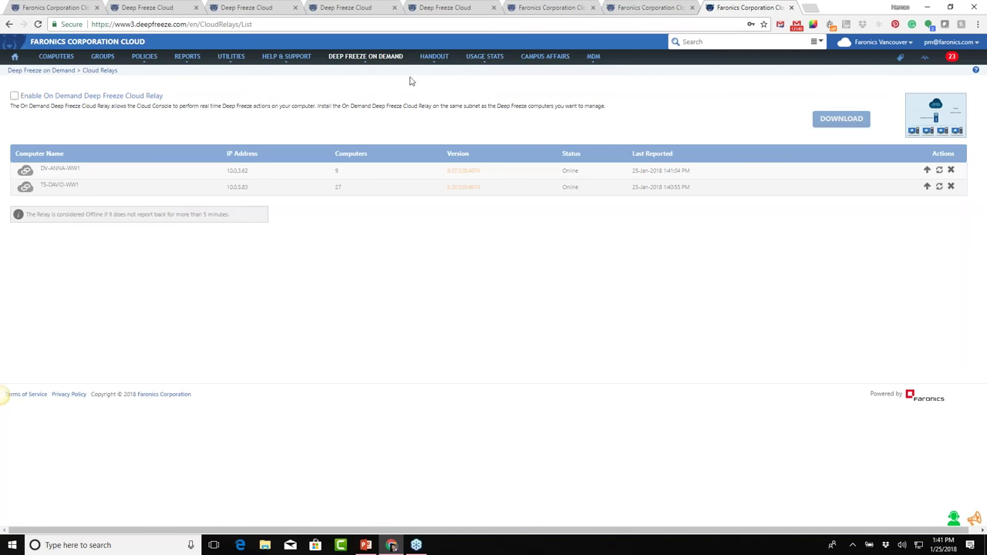
Add the existing Broken keyboard ticket to the first three computers in the Deep Freeze on Demand list.
{"action": "mouse_move", "coordinate": [374, 62]}
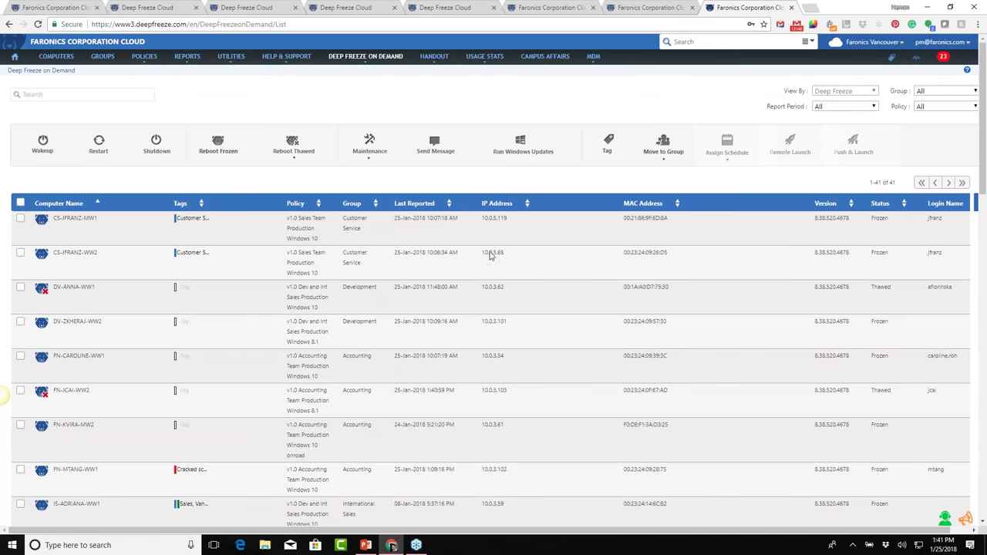
{"action": "left_click", "coordinate": [20, 219]}
{"action": "left_click", "coordinate": [20, 252]}
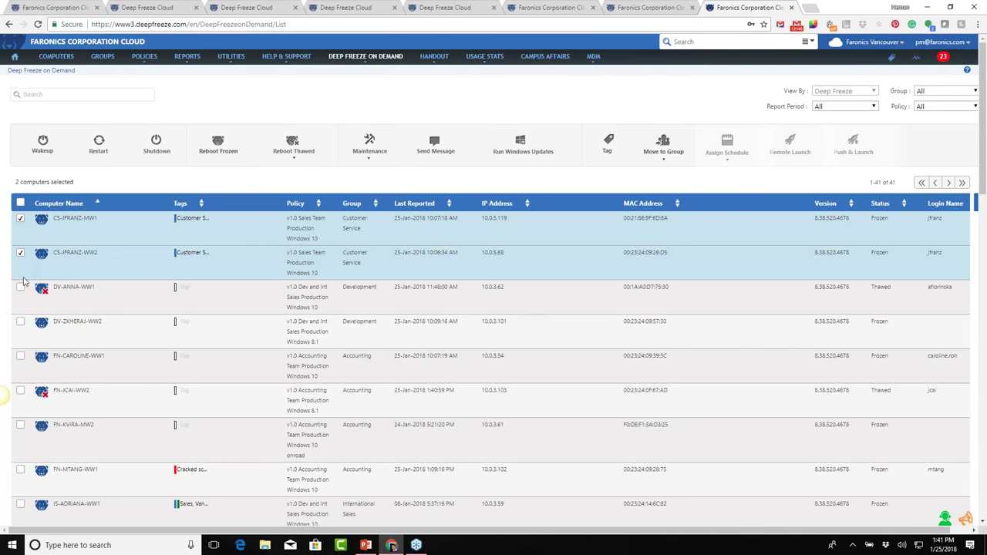
{"action": "left_click", "coordinate": [20, 287]}
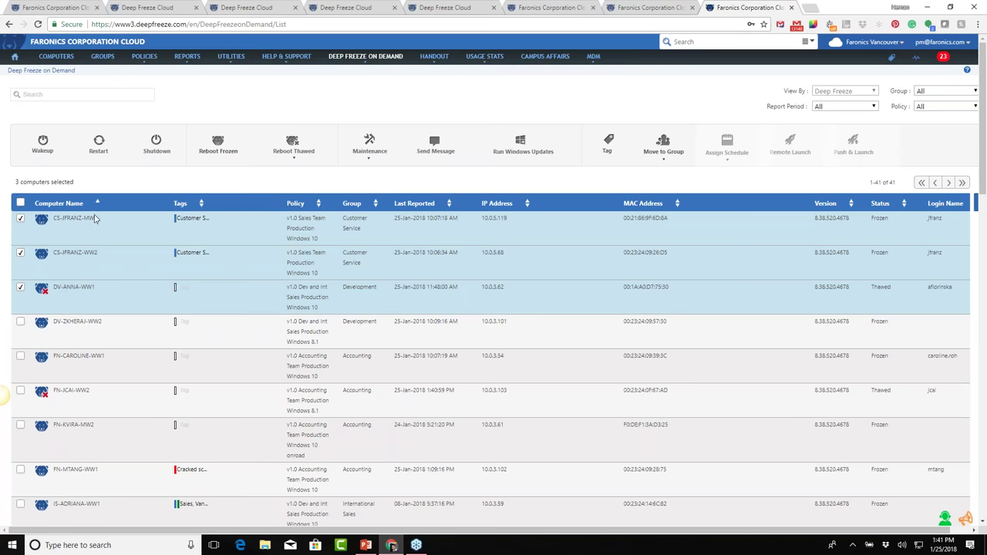
{"action": "left_click", "coordinate": [613, 151]}
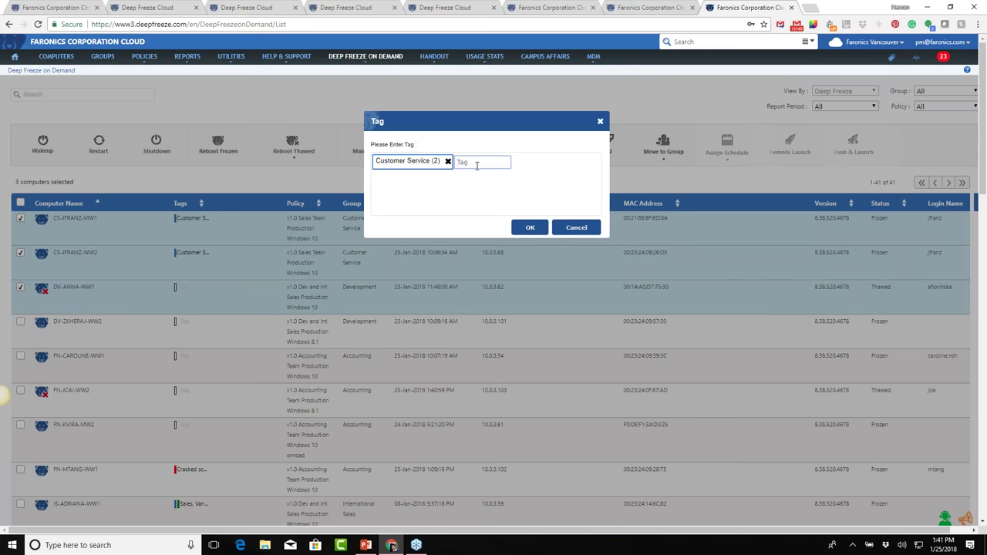
{"action": "type", "text": "Broken"}
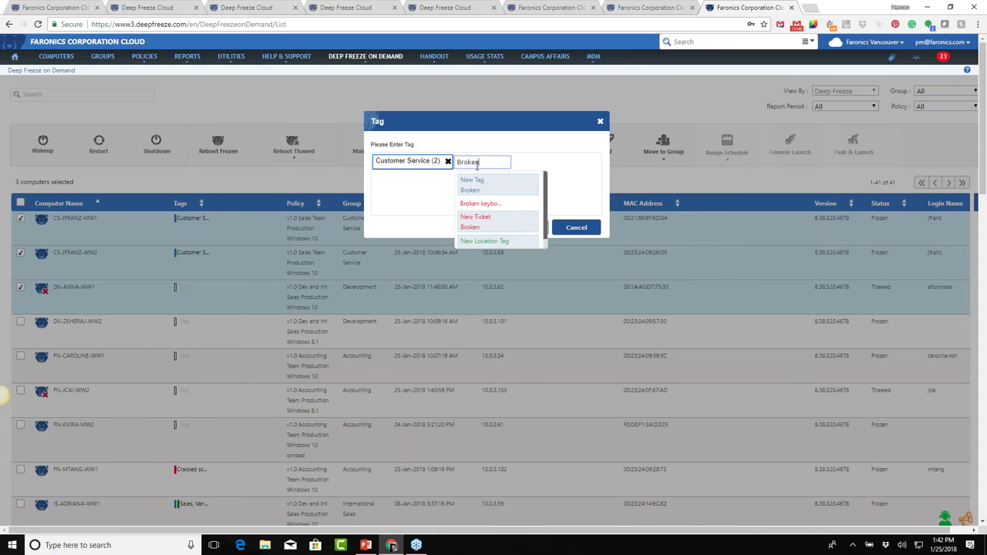
{"action": "key", "text": "Down"}
{"action": "key", "text": "Down"}
{"action": "key", "text": "Down"}
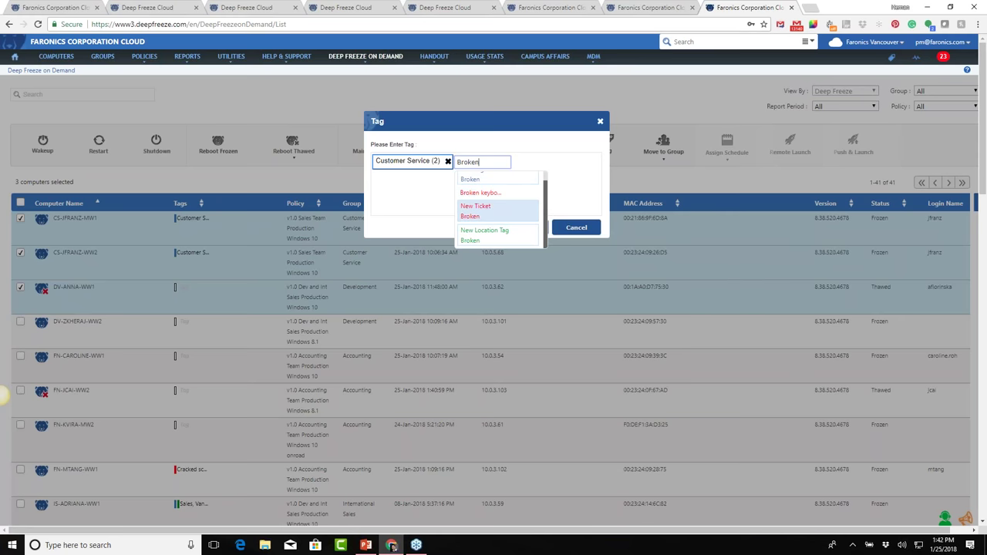
{"action": "key", "text": "Down"}
{"action": "scroll", "coordinate": [4, 395], "scroll_direction": "down", "scroll_amount": 2}
{"action": "scroll", "coordinate": [499, 221], "scroll_direction": "up", "scroll_amount": 3}
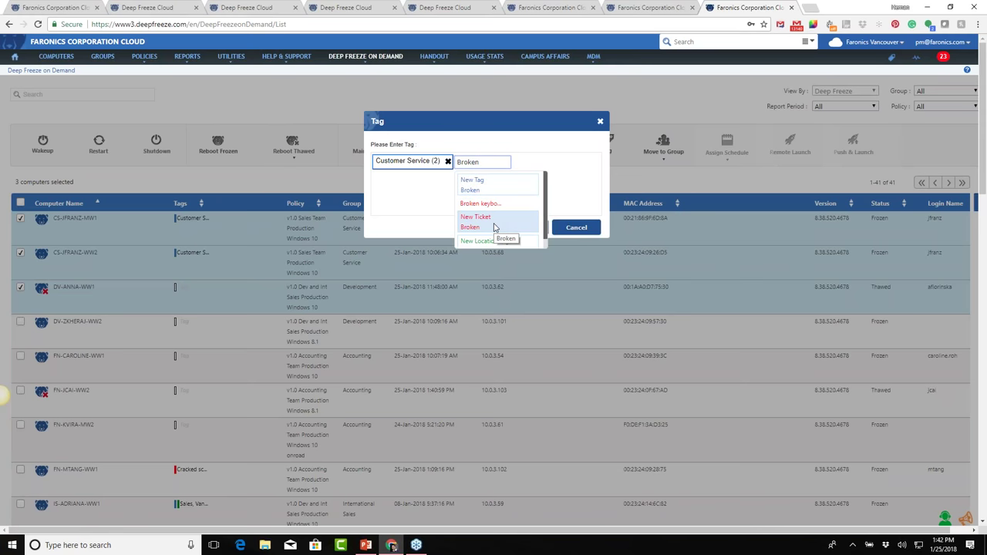
{"action": "scroll", "coordinate": [496, 228], "scroll_direction": "down", "scroll_amount": 1}
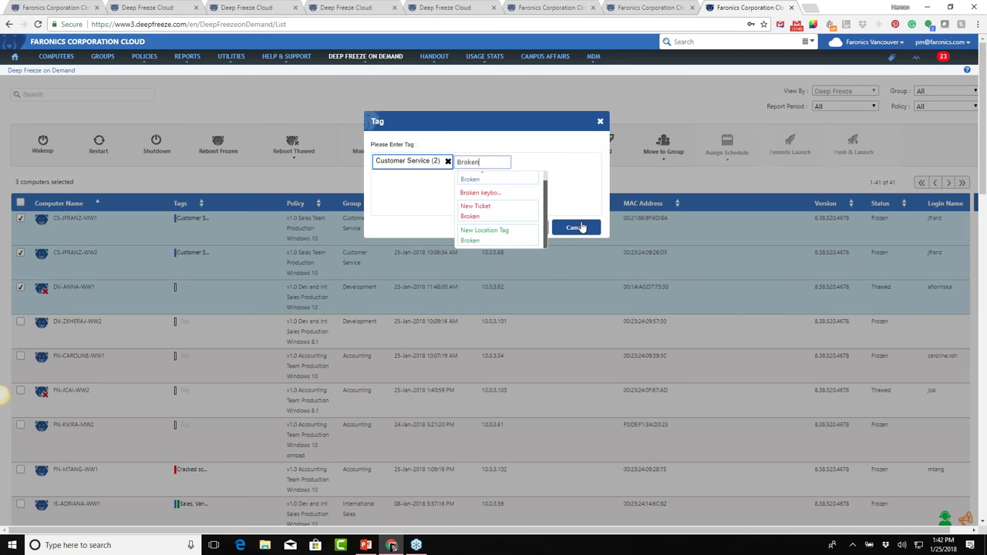
{"action": "left_click", "coordinate": [485, 193]}
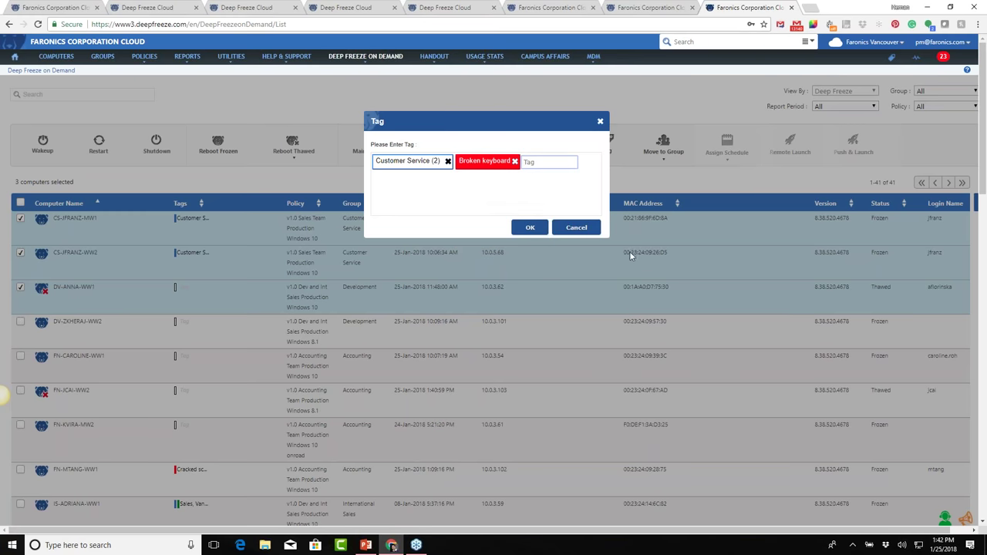
{"action": "left_click", "coordinate": [530, 228]}
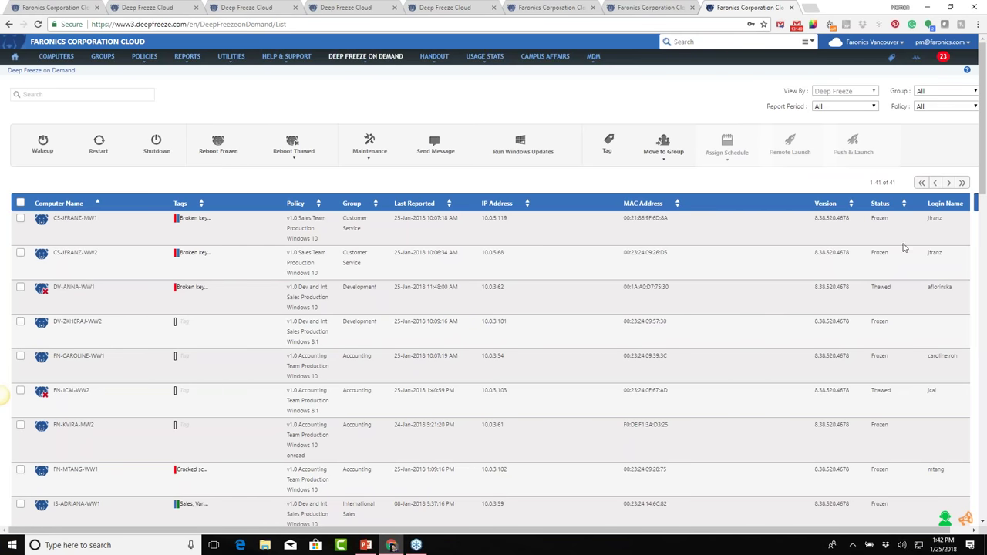
In Tags Management, list the computers under the Broken keyboard ticket and open the first one in the Computers list.
{"action": "left_click", "coordinate": [893, 60]}
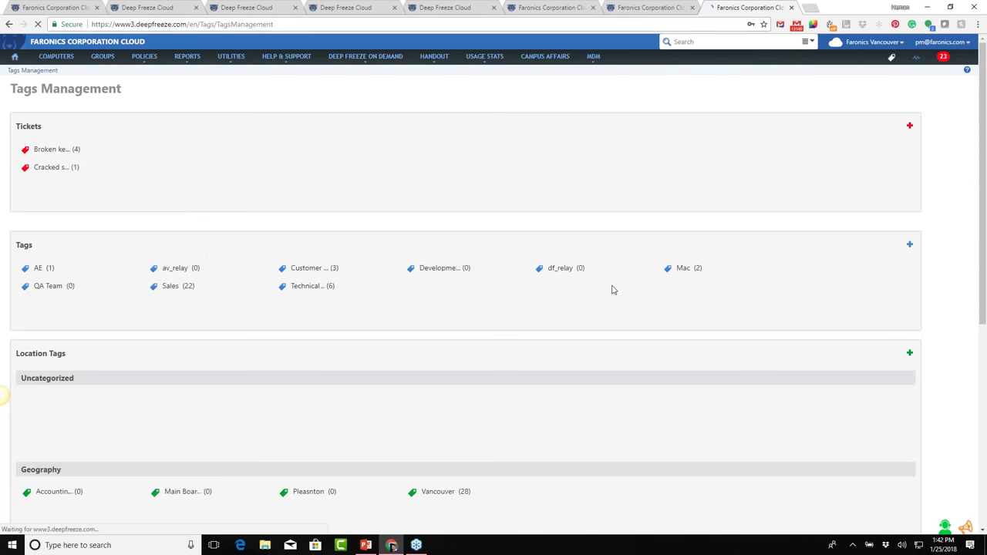
{"action": "left_click", "coordinate": [25, 149]}
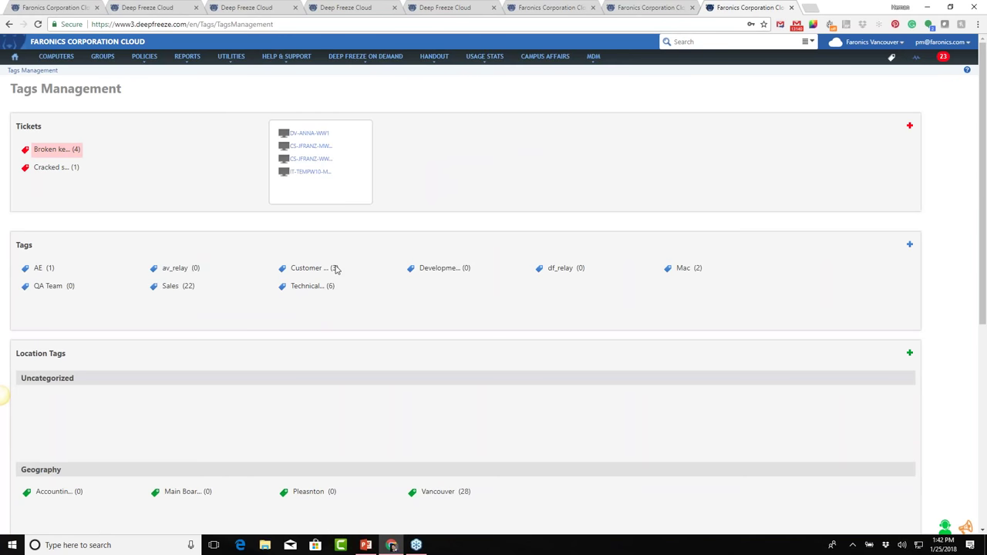
{"action": "left_click", "coordinate": [309, 135]}
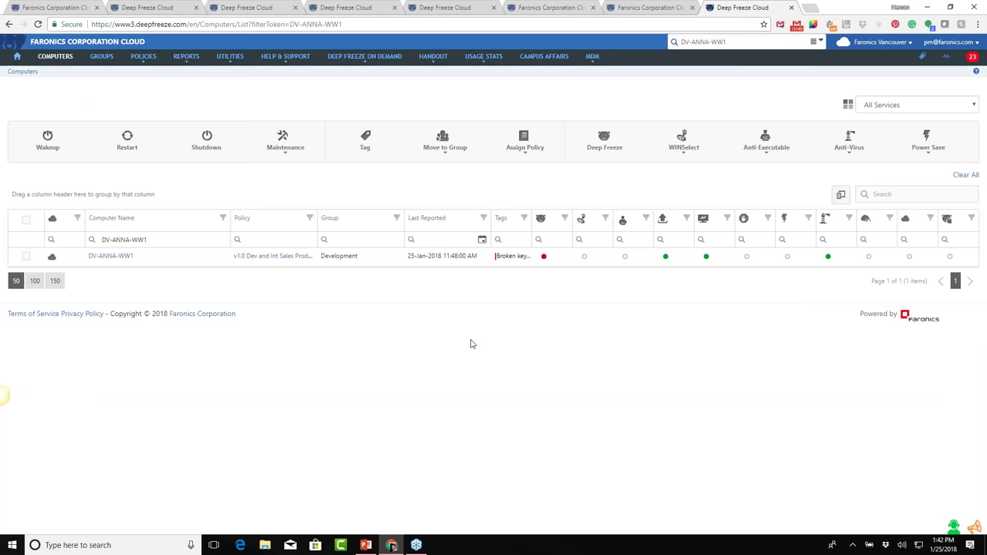
Show the full Computers list, search the console for "na", and open the first matching computer.
{"action": "left_click", "coordinate": [62, 59]}
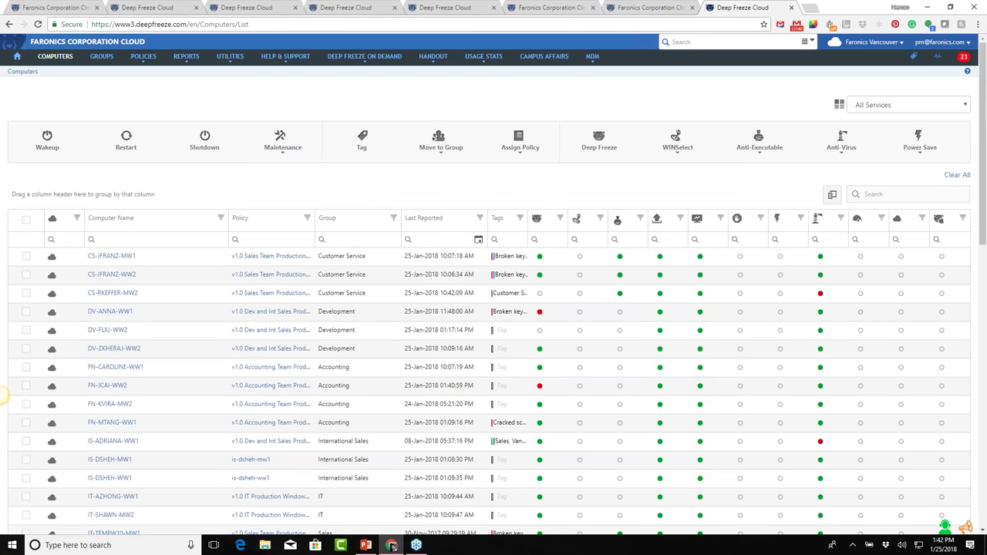
{"action": "type", "text": "na"}
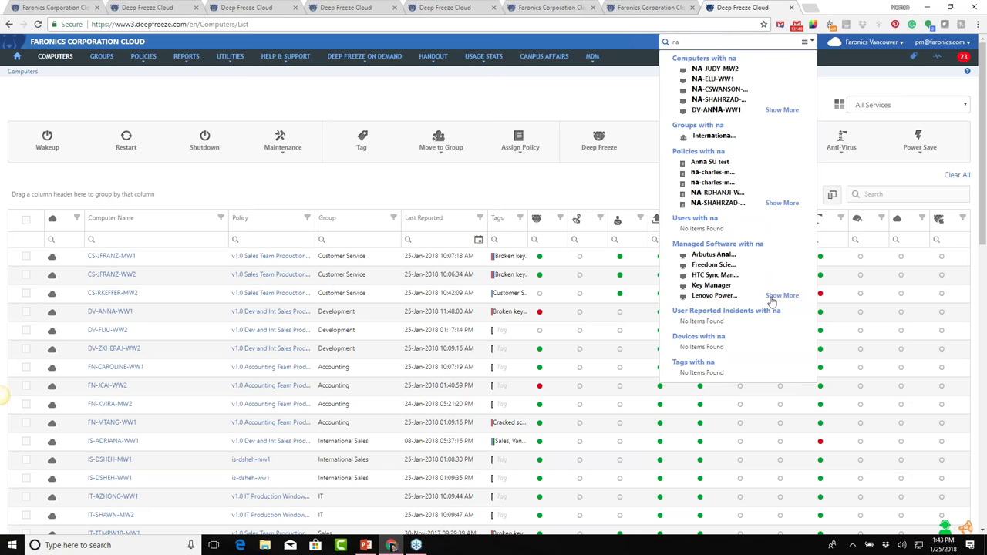
{"action": "left_click", "coordinate": [711, 71]}
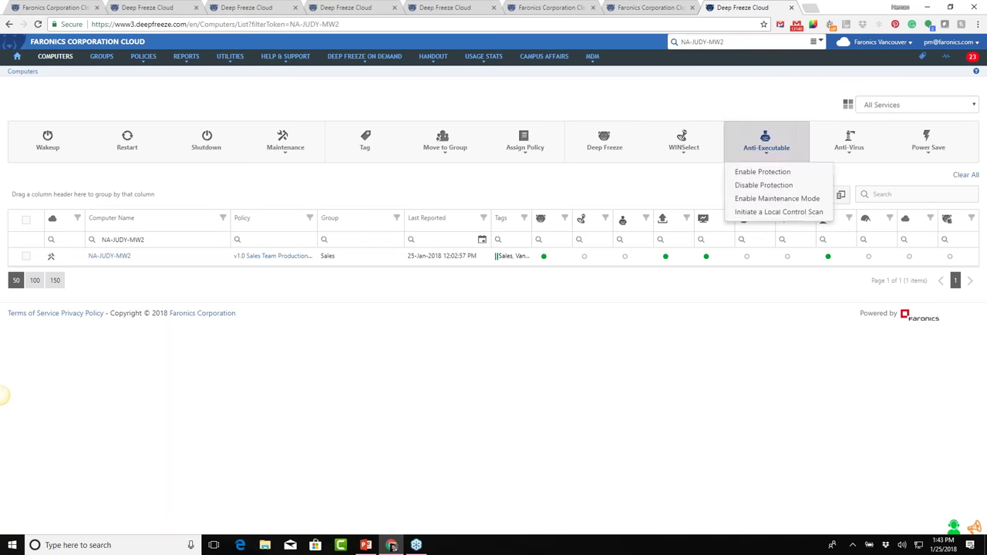
Select the filtered computer, view the duration settings for Run Maintenance Period, and cancel without running it.
{"action": "mouse_move", "coordinate": [490, 59]}
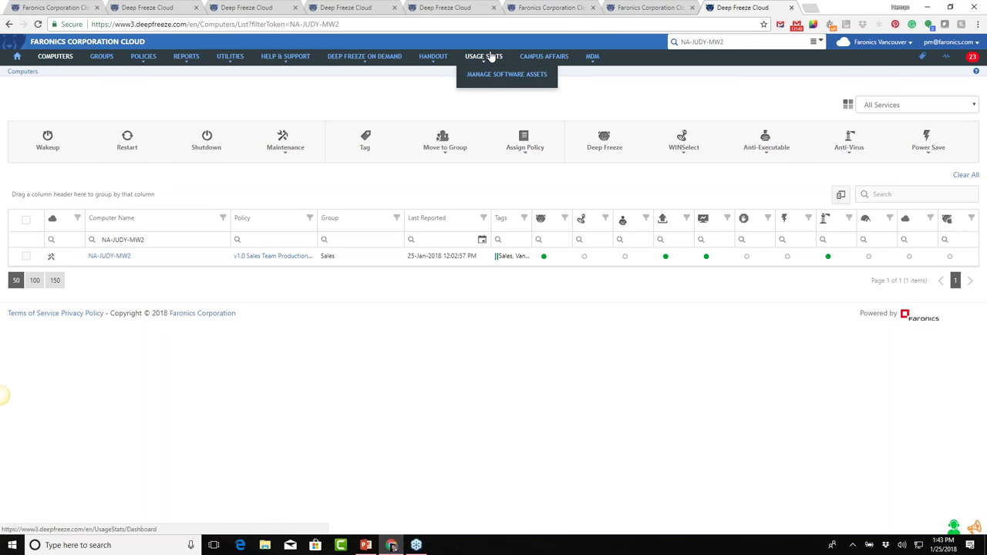
{"action": "mouse_move", "coordinate": [590, 60]}
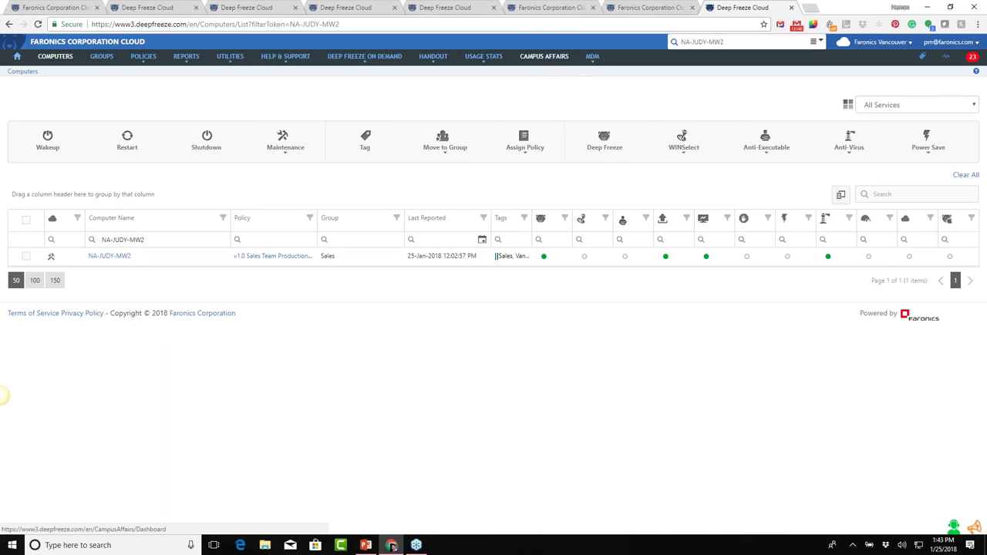
{"action": "left_click", "coordinate": [26, 255]}
{"action": "left_click", "coordinate": [296, 159]}
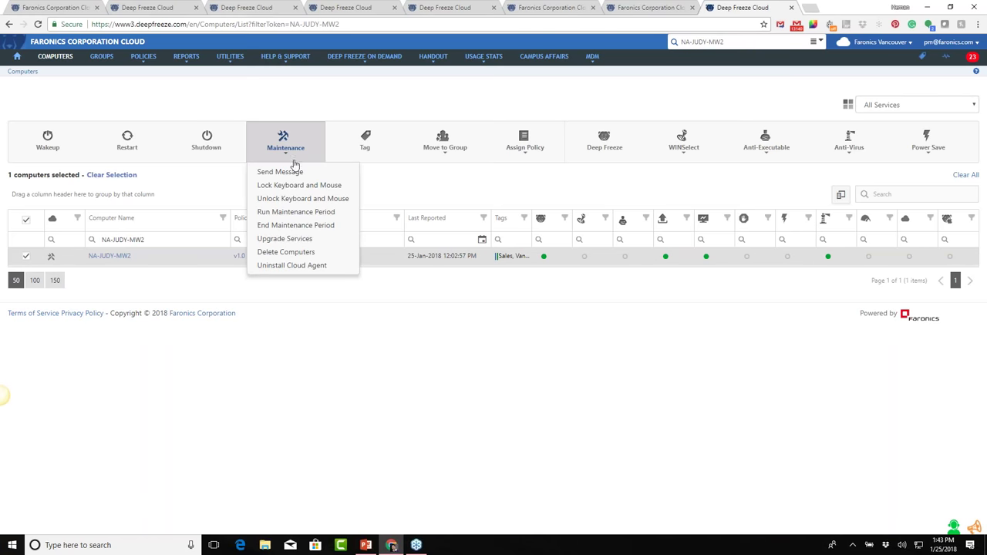
{"action": "left_click", "coordinate": [278, 219]}
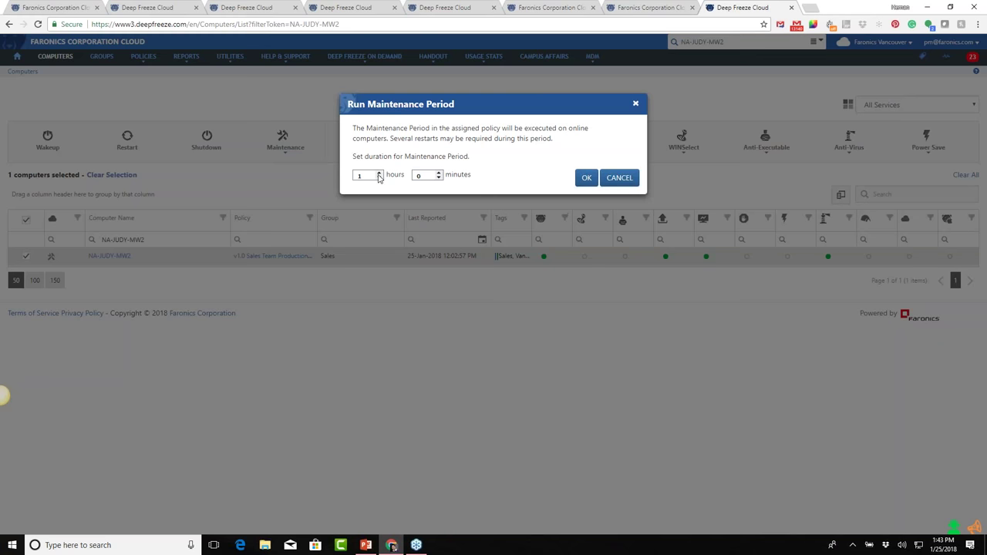
{"action": "left_click", "coordinate": [618, 182]}
Open the Deep Freeze Administrator Mobile App utility page and browse its phone previews through to Scan.
{"action": "mouse_move", "coordinate": [185, 62]}
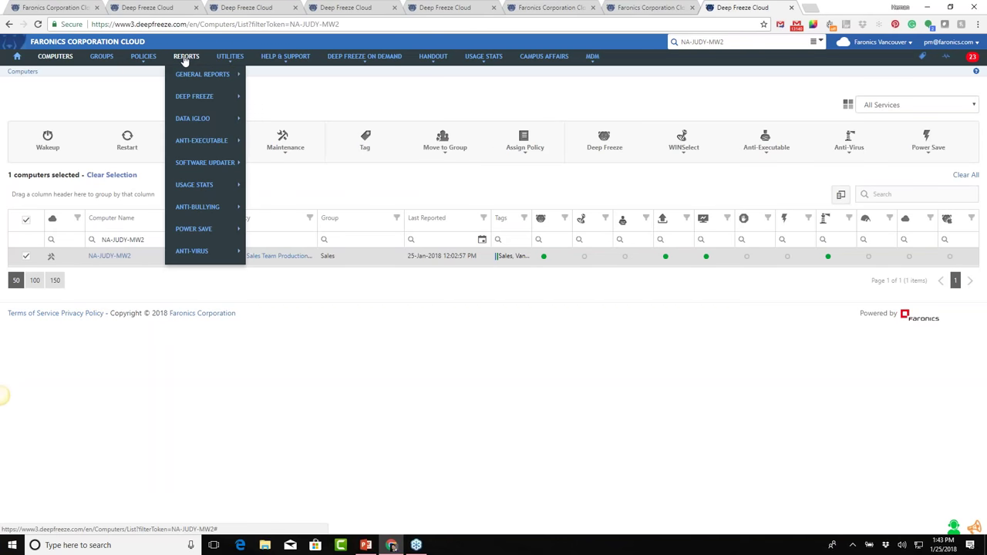
{"action": "mouse_move", "coordinate": [235, 63]}
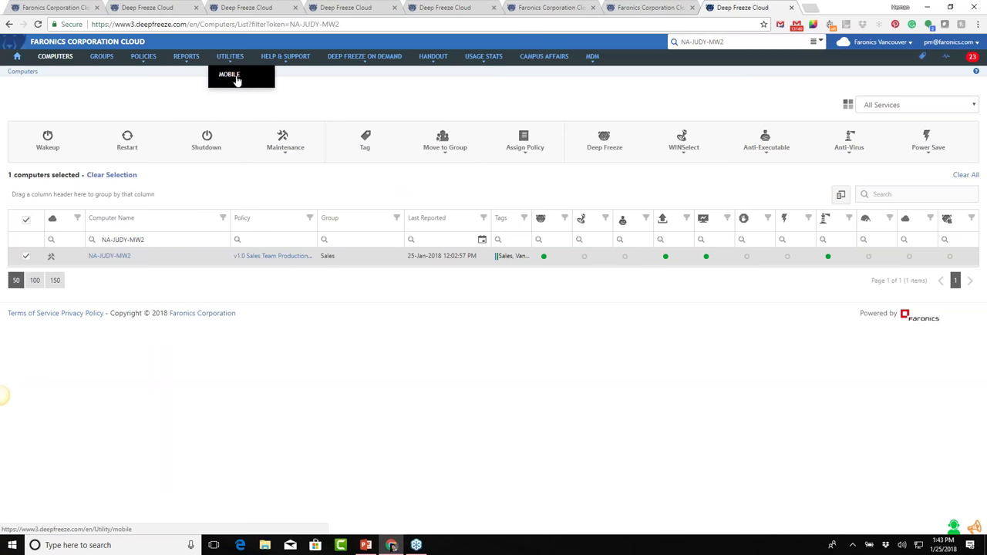
{"action": "left_click", "coordinate": [237, 80]}
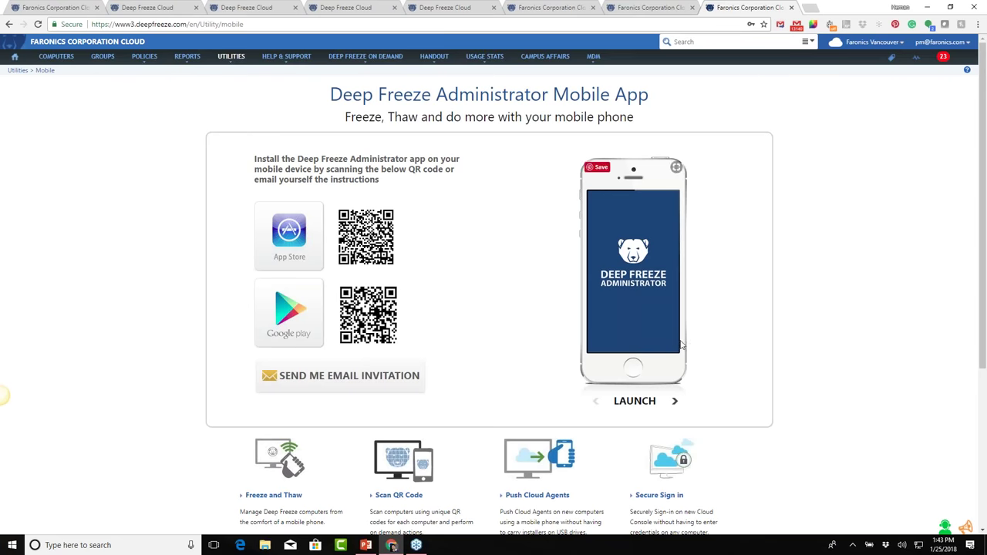
{"action": "scroll", "coordinate": [786, 340], "scroll_direction": "down", "scroll_amount": 2}
{"action": "scroll", "coordinate": [754, 346], "scroll_direction": "up", "scroll_amount": 1}
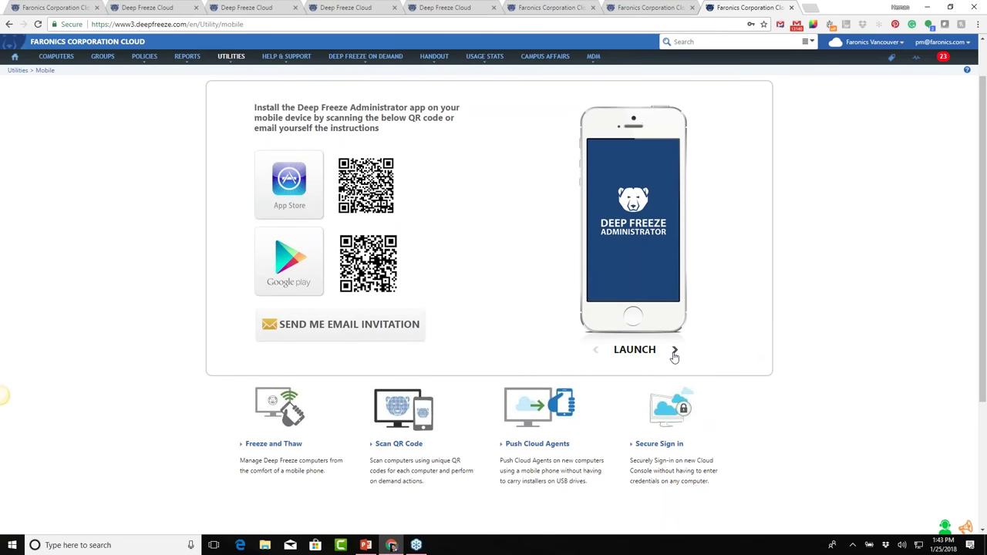
{"action": "left_click", "coordinate": [675, 352]}
{"action": "left_click", "coordinate": [675, 352]}
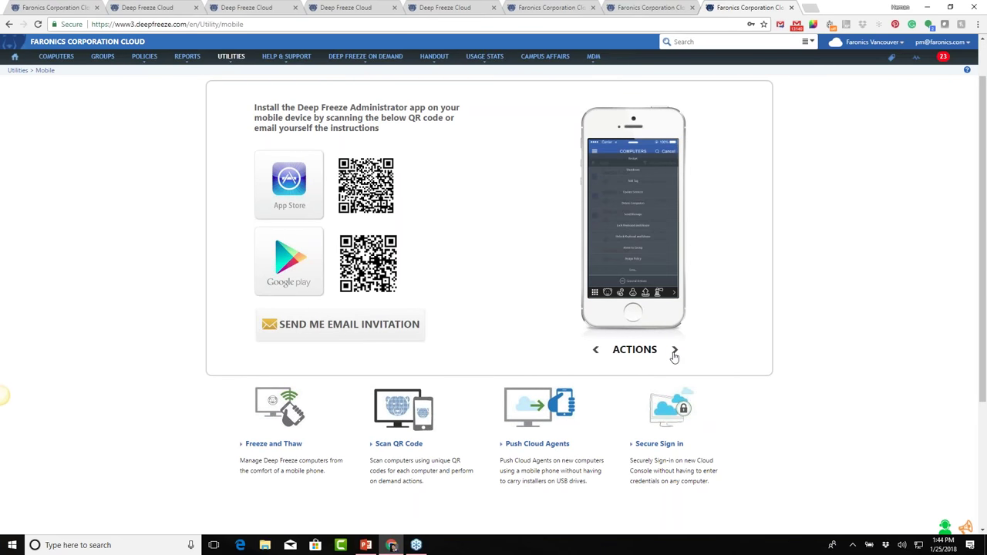
{"action": "left_click", "coordinate": [675, 352]}
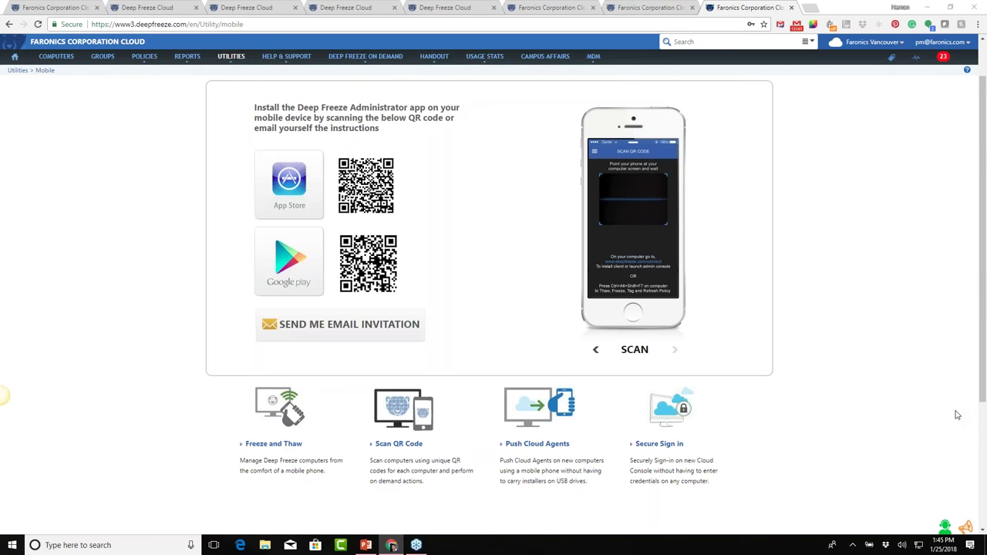
From User Management, open AD Integration, review the Add Domain instructions, and close them.
{"action": "scroll", "coordinate": [879, 305], "scroll_direction": "up", "scroll_amount": 2}
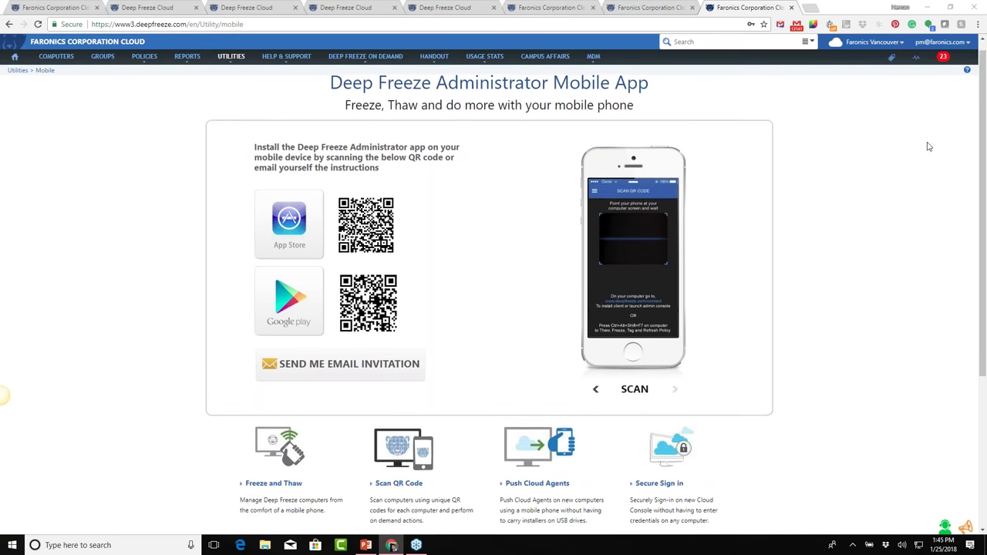
{"action": "left_click", "coordinate": [940, 41]}
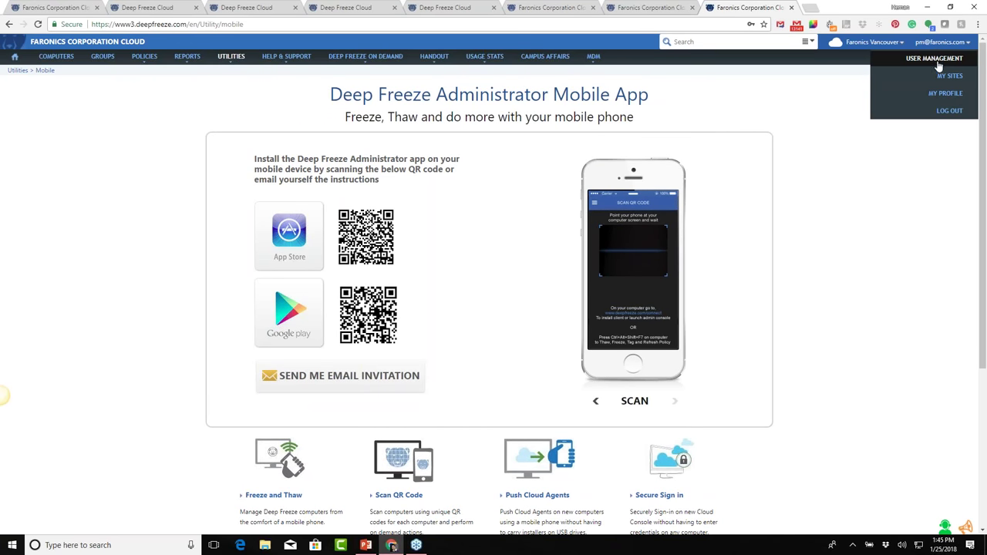
{"action": "left_click", "coordinate": [934, 59]}
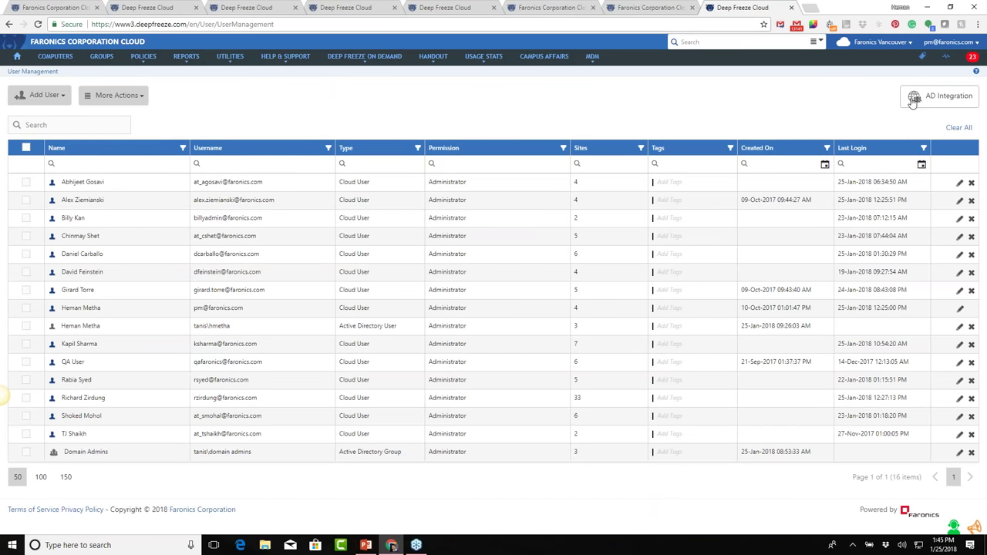
{"action": "left_click", "coordinate": [923, 101]}
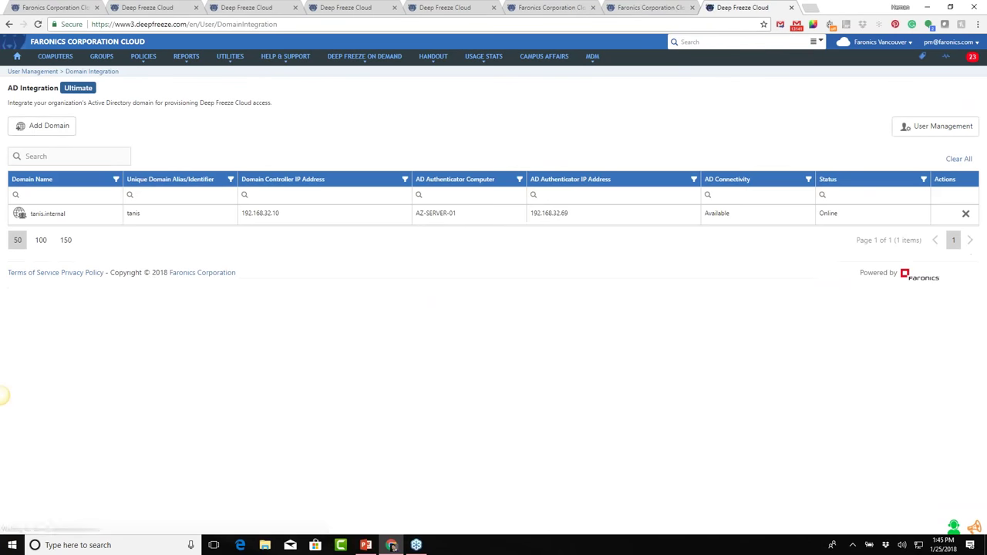
{"action": "left_click", "coordinate": [55, 122]}
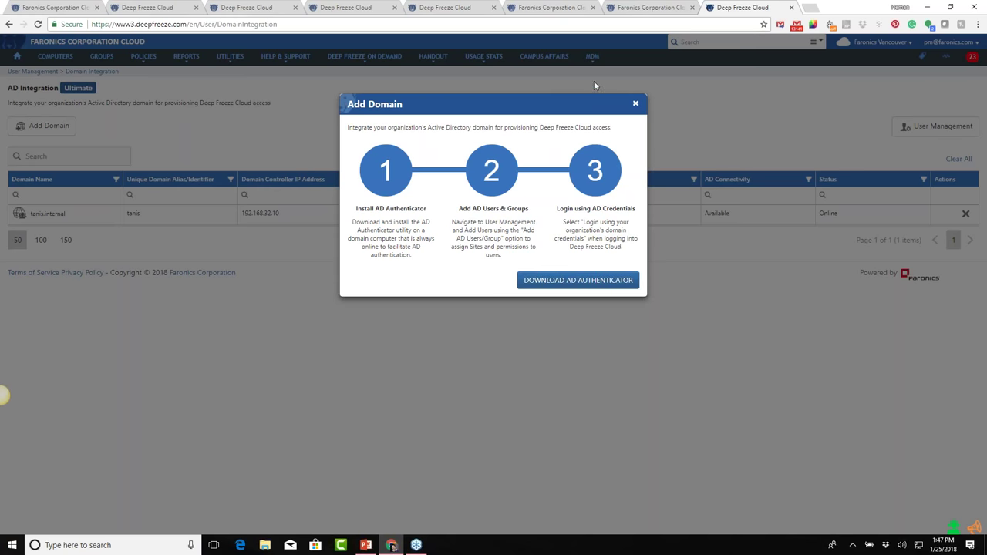
{"action": "left_click", "coordinate": [634, 104]}
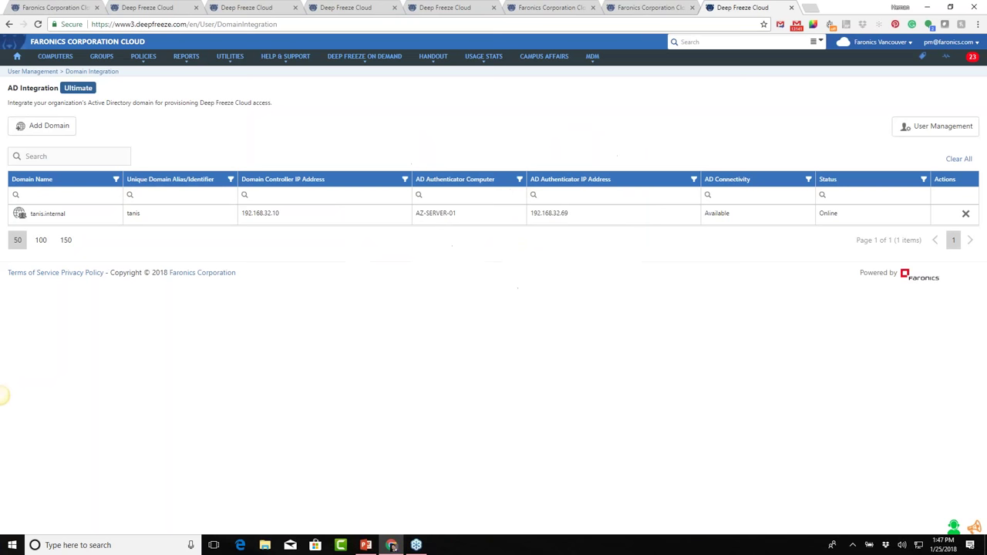
In Tags Management, list the computers under the Broken keyboard ticket and review the tags and location tag categories.
{"action": "left_click", "coordinate": [920, 59]}
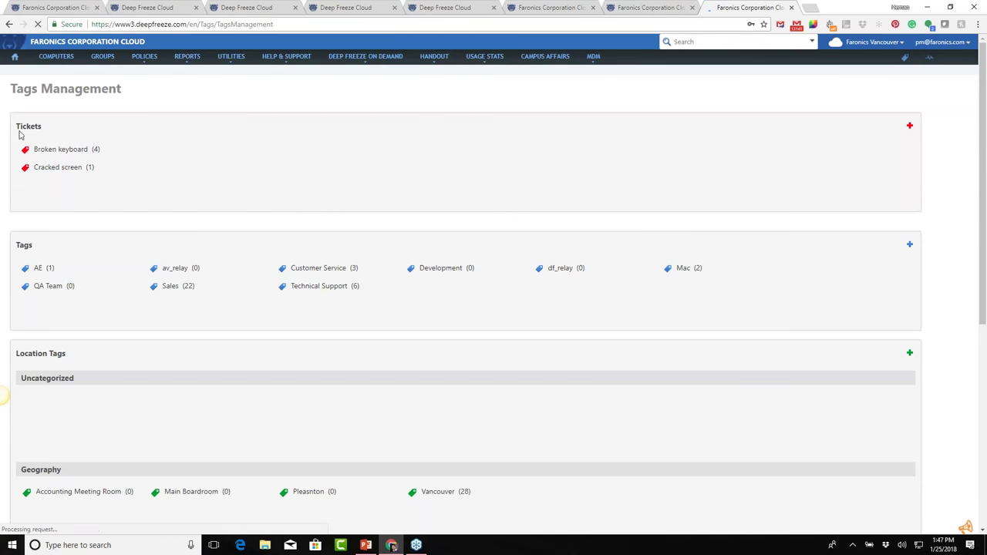
{"action": "left_click", "coordinate": [68, 152]}
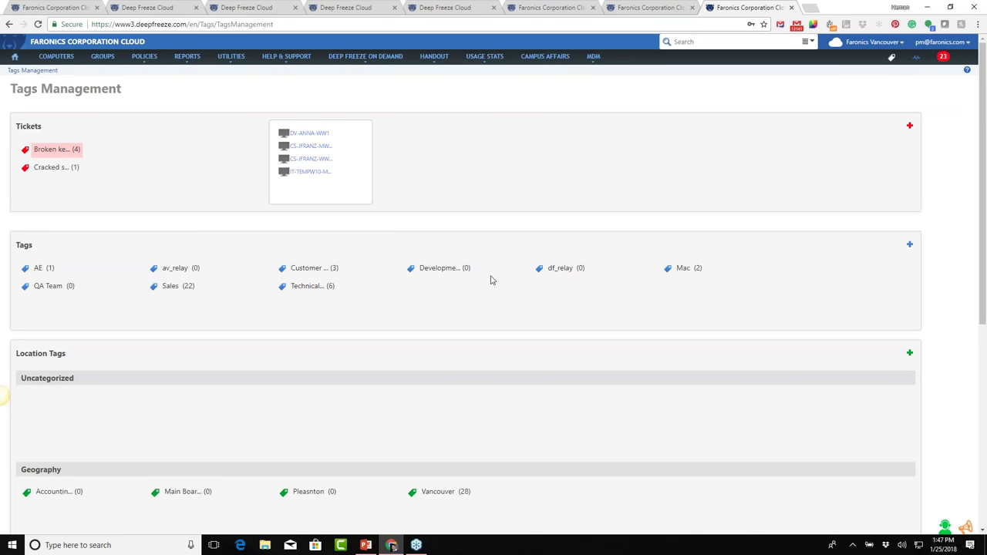
{"action": "scroll", "coordinate": [492, 279], "scroll_direction": "down", "scroll_amount": 3}
{"action": "scroll", "coordinate": [492, 281], "scroll_direction": "down", "scroll_amount": 2}
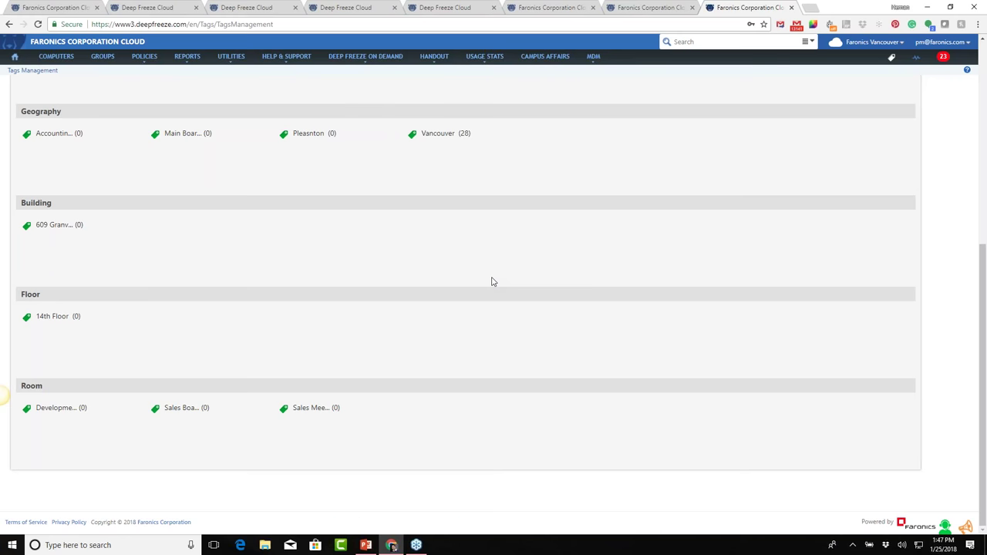
{"action": "scroll", "coordinate": [484, 282], "scroll_direction": "up", "scroll_amount": 1}
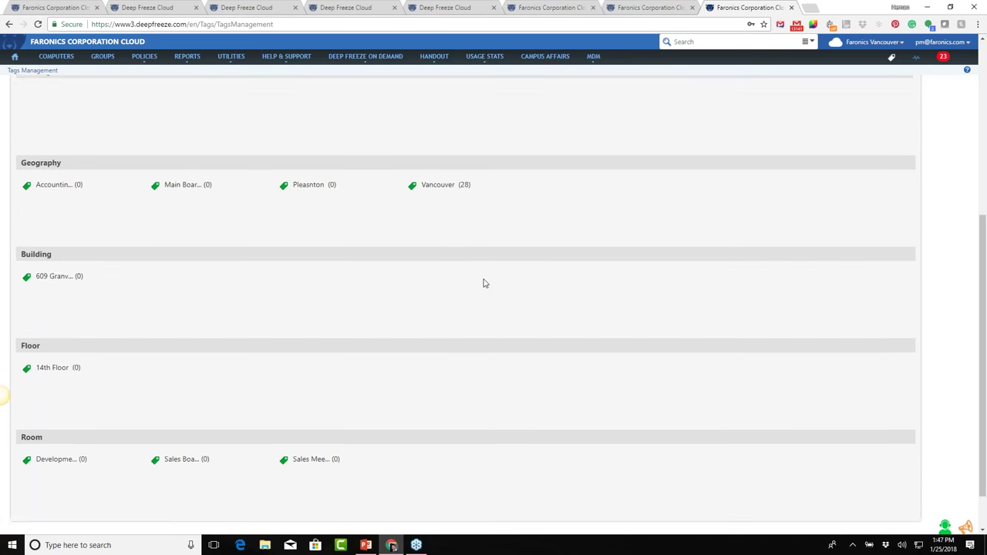
{"action": "scroll", "coordinate": [484, 284], "scroll_direction": "up", "scroll_amount": 1}
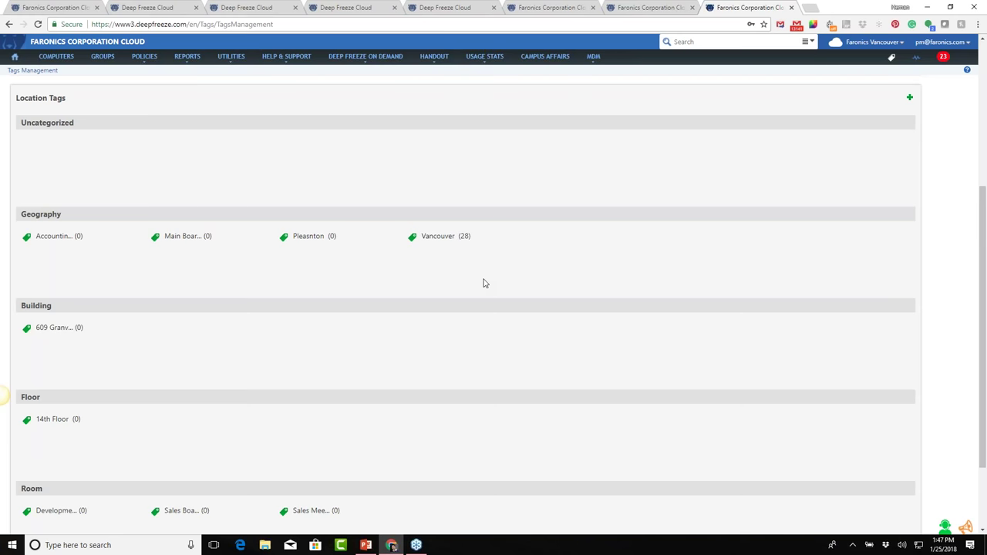
{"action": "scroll", "coordinate": [484, 283], "scroll_direction": "up", "scroll_amount": 2}
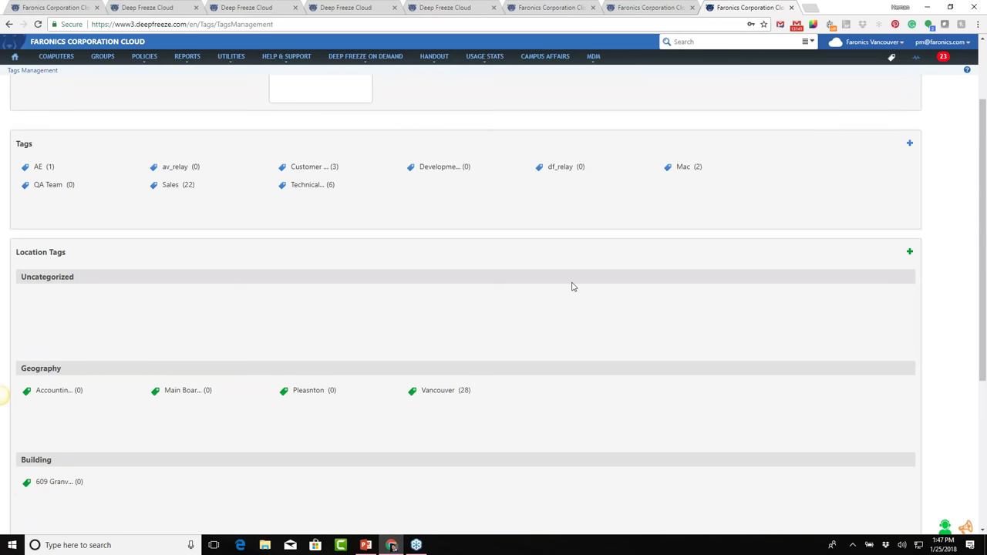
{"action": "scroll", "coordinate": [573, 287], "scroll_direction": "up", "scroll_amount": 2}
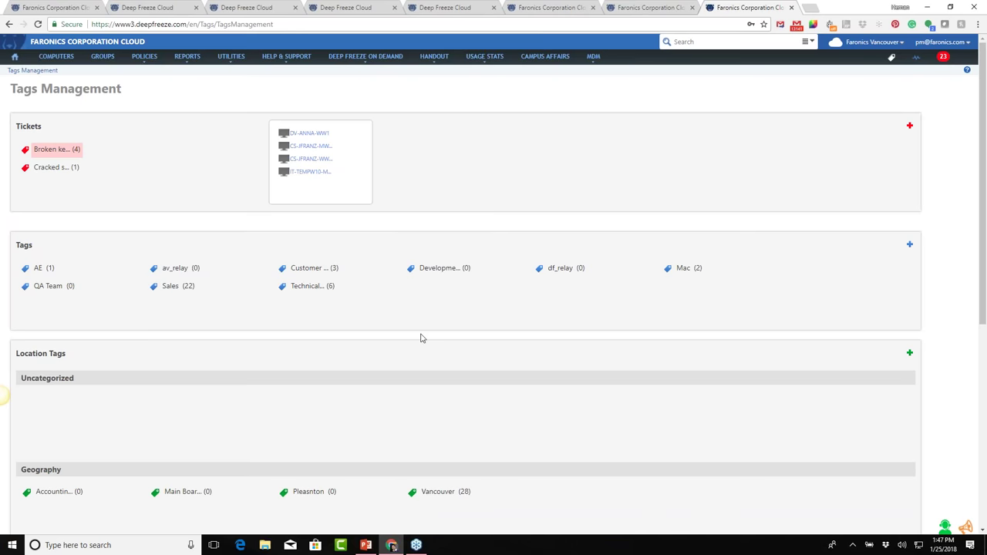
Move the only Building location tag into the Geography category and the Vancouver tag into the Building category.
{"action": "scroll", "coordinate": [77, 471], "scroll_direction": "down", "scroll_amount": 2}
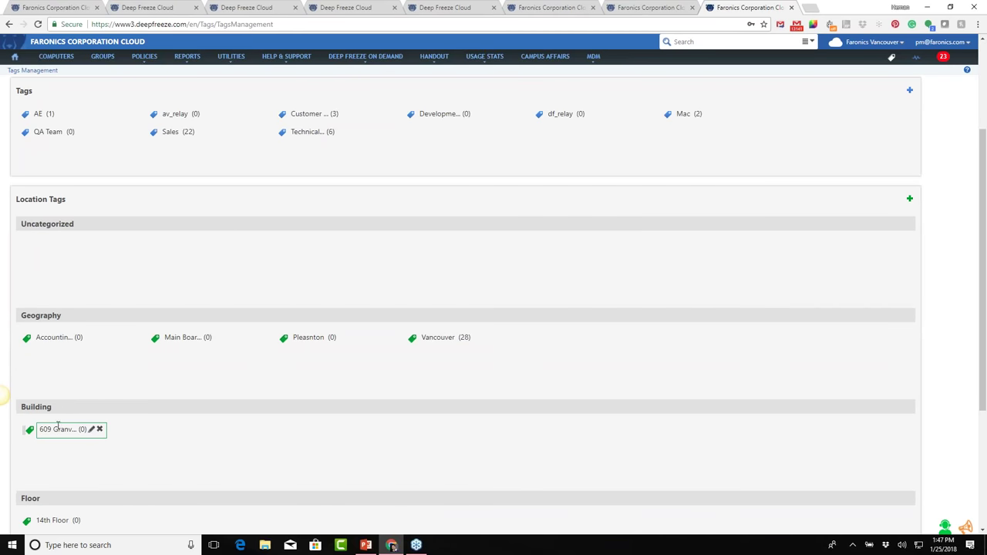
{"action": "left_click_drag", "start_coordinate": [47, 429], "coordinate": [221, 384]}
{"action": "left_click", "coordinate": [85, 459]}
{"action": "left_click_drag", "start_coordinate": [53, 430], "coordinate": [117, 368]}
{"action": "scroll", "coordinate": [44, 436], "scroll_direction": "down", "scroll_amount": 2}
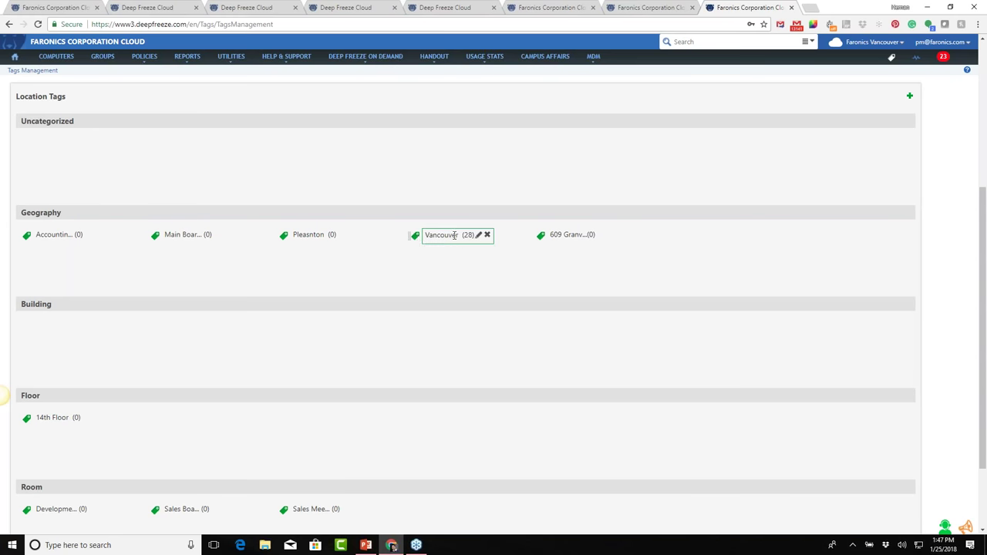
{"action": "left_click_drag", "start_coordinate": [410, 235], "coordinate": [231, 330]}
{"action": "scroll", "coordinate": [694, 370], "scroll_direction": "up", "scroll_amount": 4}
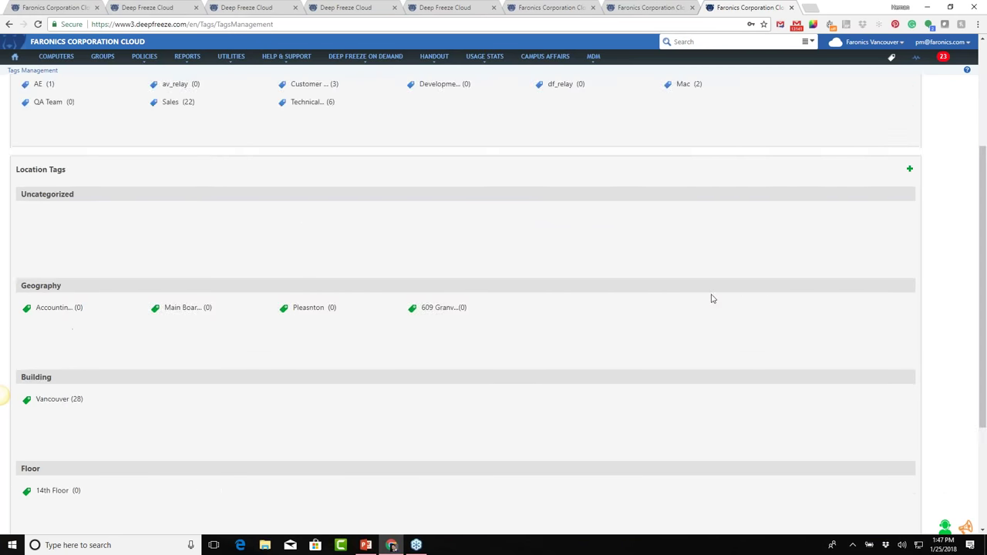
View the Home dashboard, and from the Policies list open the v1.0 Deep Freeze macOS Default policy.
{"action": "mouse_move", "coordinate": [15, 57]}
{"action": "left_click", "coordinate": [63, 77]}
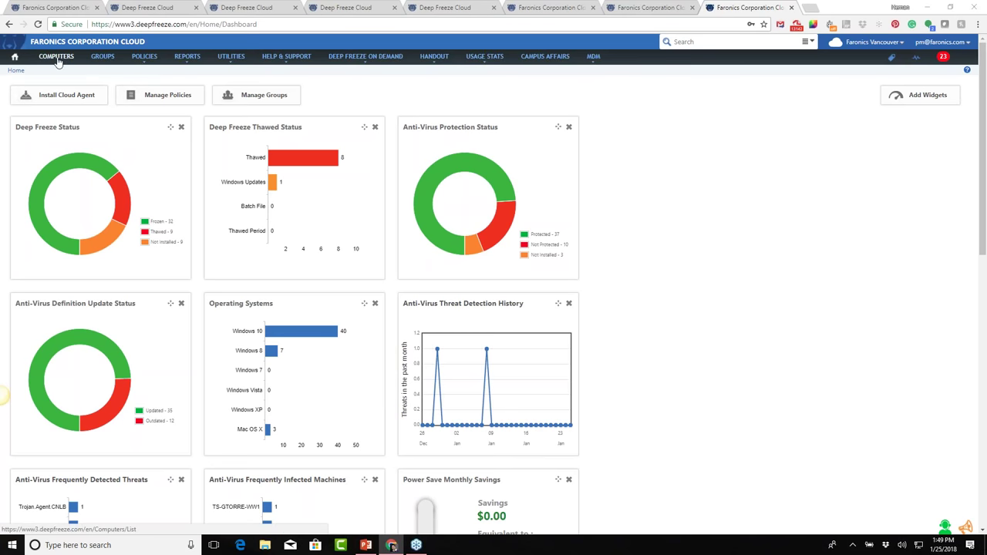
{"action": "left_click", "coordinate": [143, 59]}
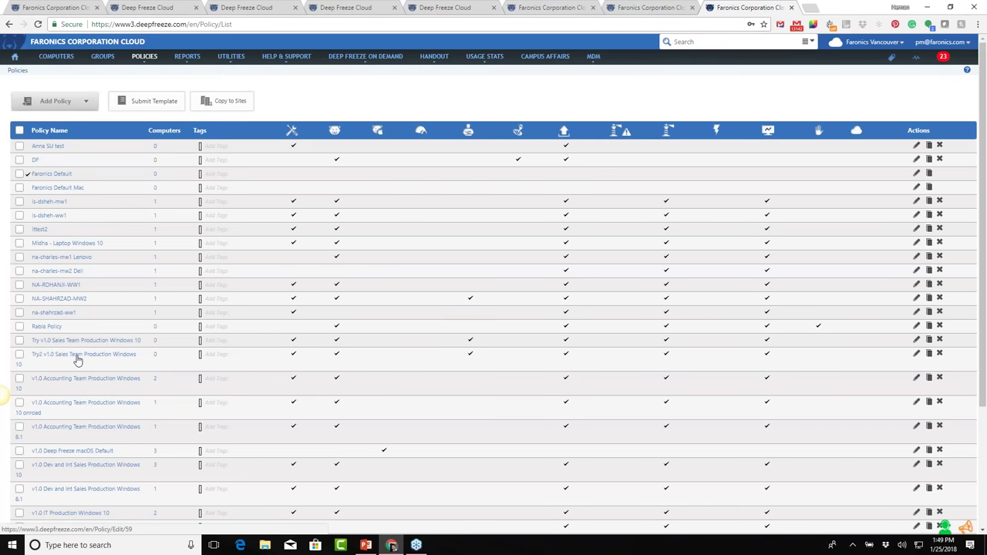
{"action": "scroll", "coordinate": [79, 370], "scroll_direction": "down", "scroll_amount": 1}
{"action": "left_click", "coordinate": [80, 413]}
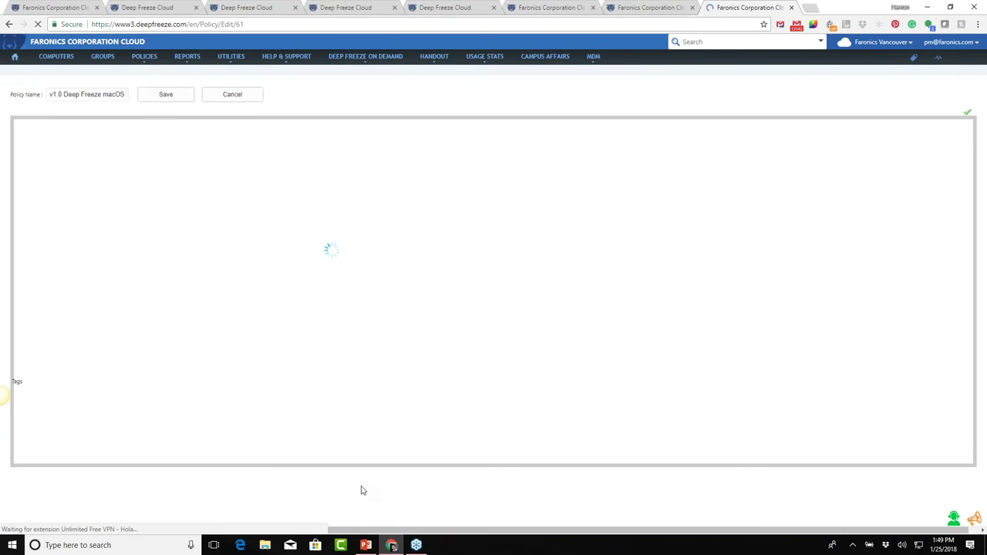
Return to the Policies list and open the Software Updater settings of the v1.0 Sales Team Production Windows 10 policy.
{"action": "left_click", "coordinate": [9, 24]}
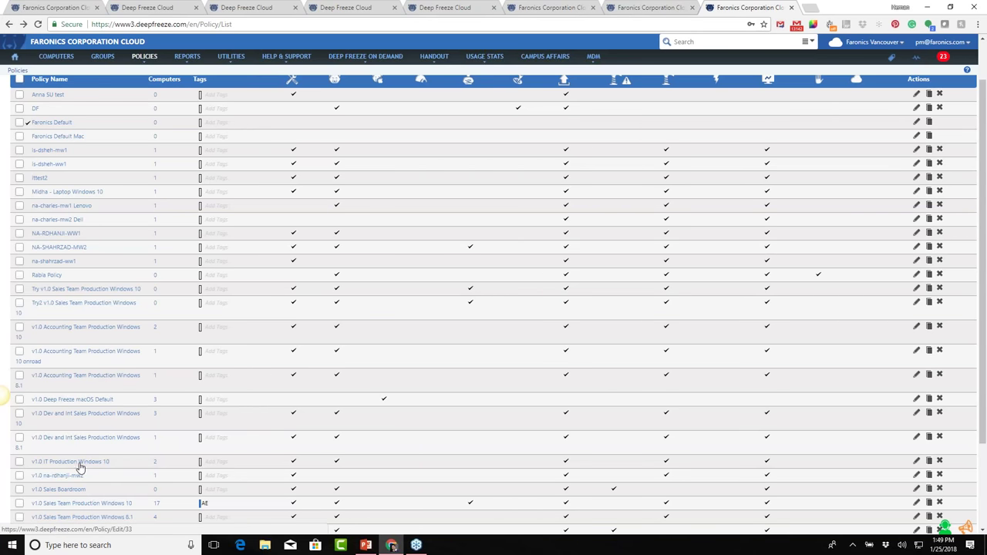
{"action": "left_click", "coordinate": [87, 505]}
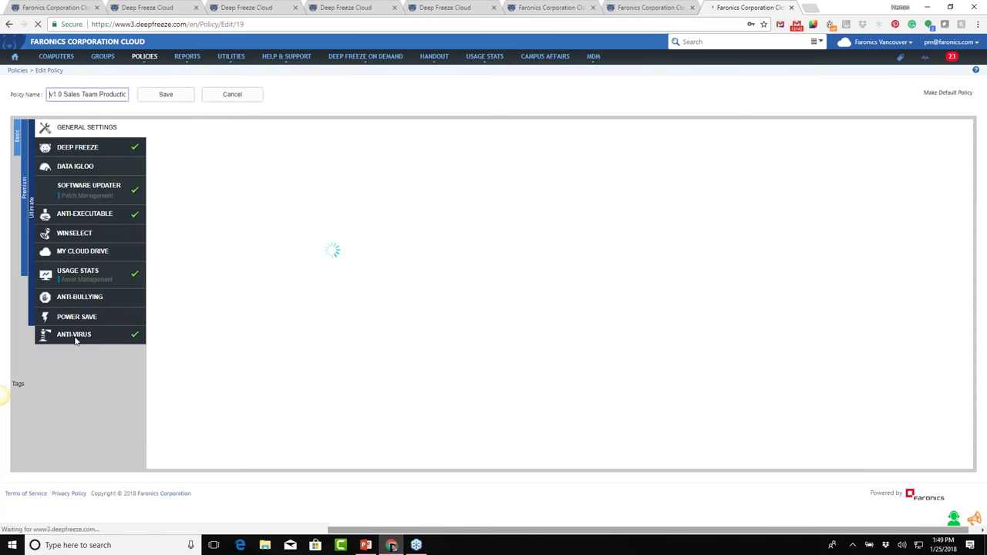
{"action": "left_click", "coordinate": [88, 187]}
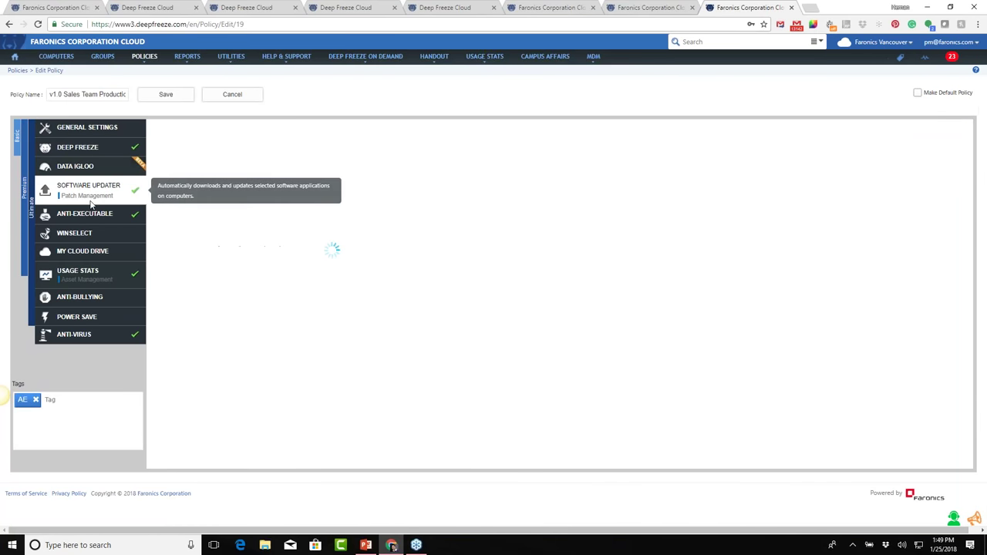
Examine the list of applications that the policy's Software Updater can install or upgrade, from web browsers down to the Other category.
{"action": "scroll", "coordinate": [694, 353], "scroll_direction": "down", "scroll_amount": 2}
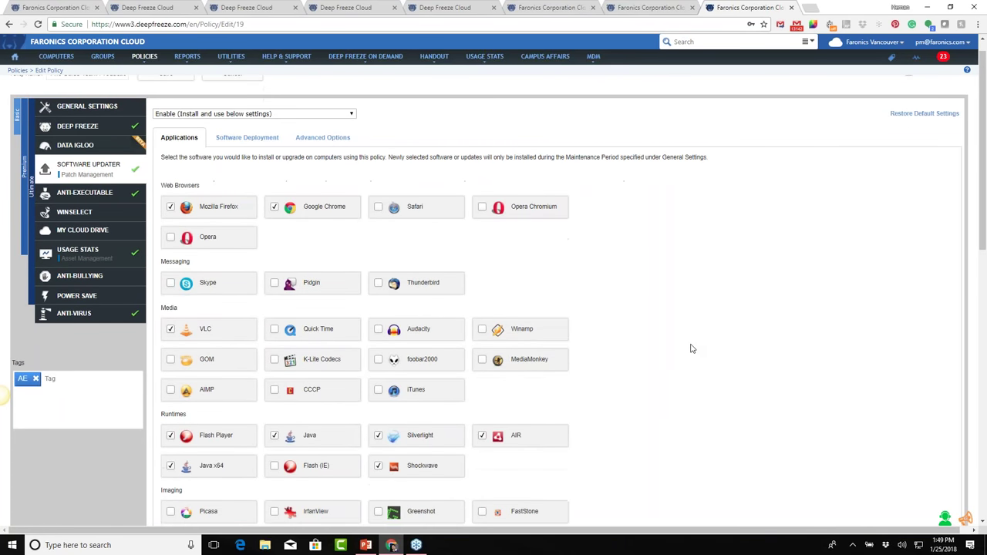
{"action": "scroll", "coordinate": [687, 356], "scroll_direction": "down", "scroll_amount": 5}
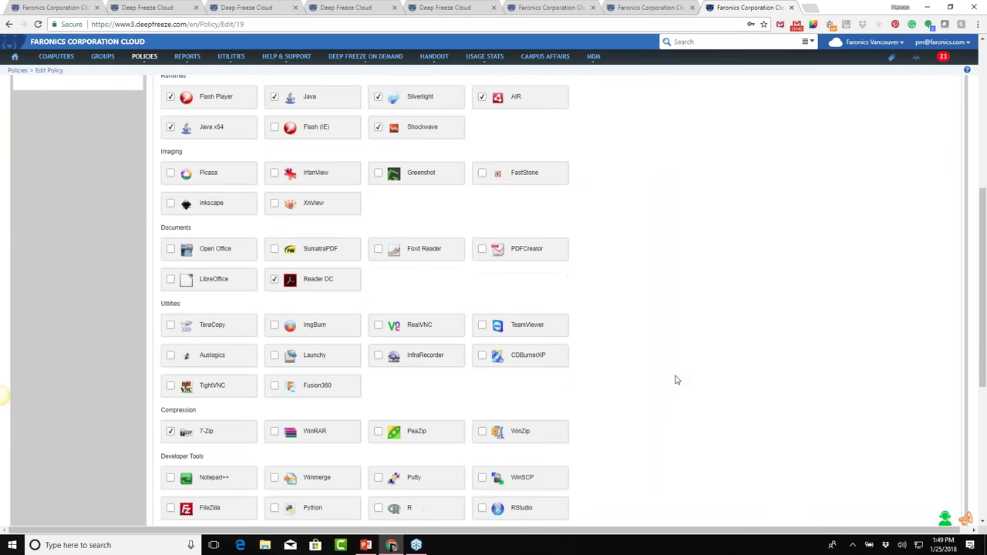
{"action": "scroll", "coordinate": [676, 394], "scroll_direction": "down", "scroll_amount": 2}
{"action": "scroll", "coordinate": [679, 401], "scroll_direction": "up", "scroll_amount": 1}
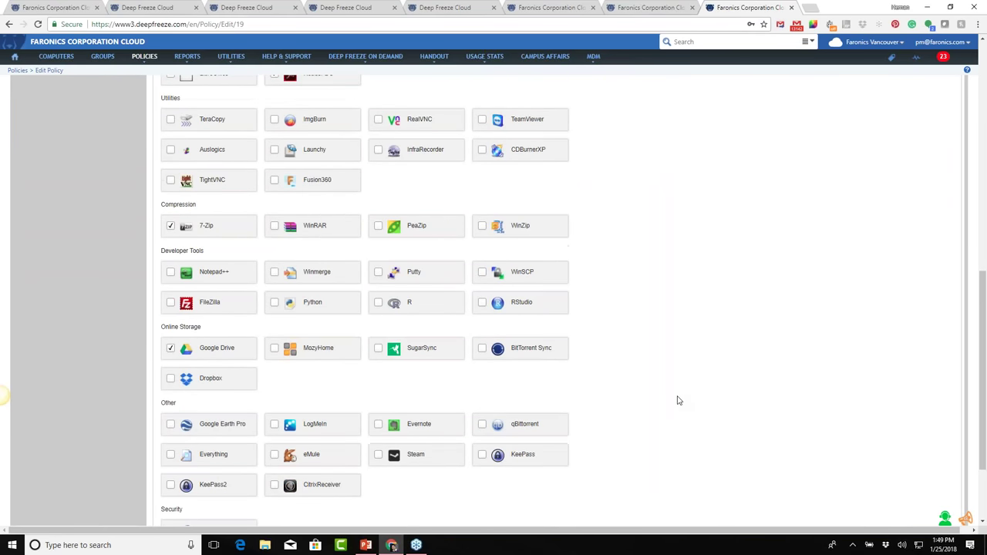
{"action": "scroll", "coordinate": [678, 401], "scroll_direction": "up", "scroll_amount": 3}
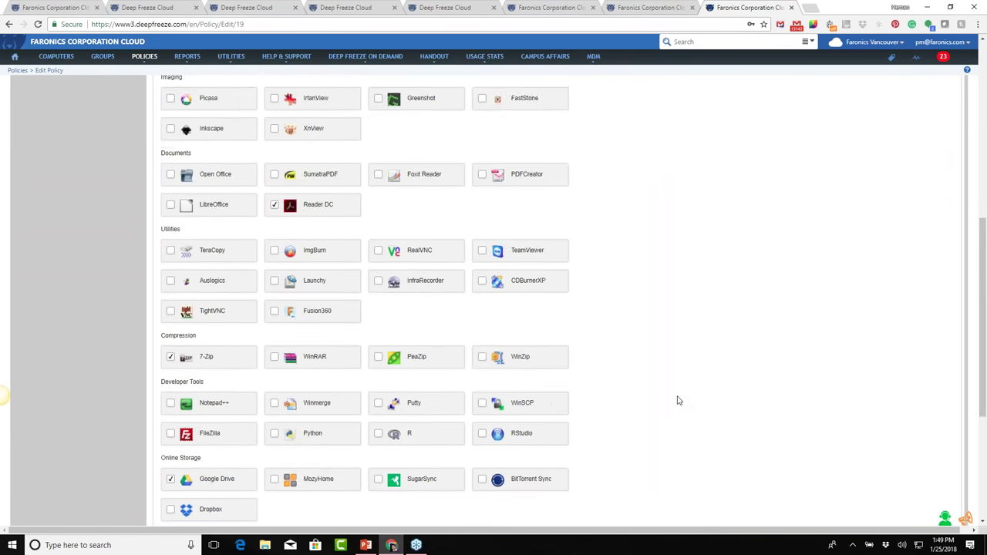
{"action": "scroll", "coordinate": [682, 415], "scroll_direction": "up", "scroll_amount": 3}
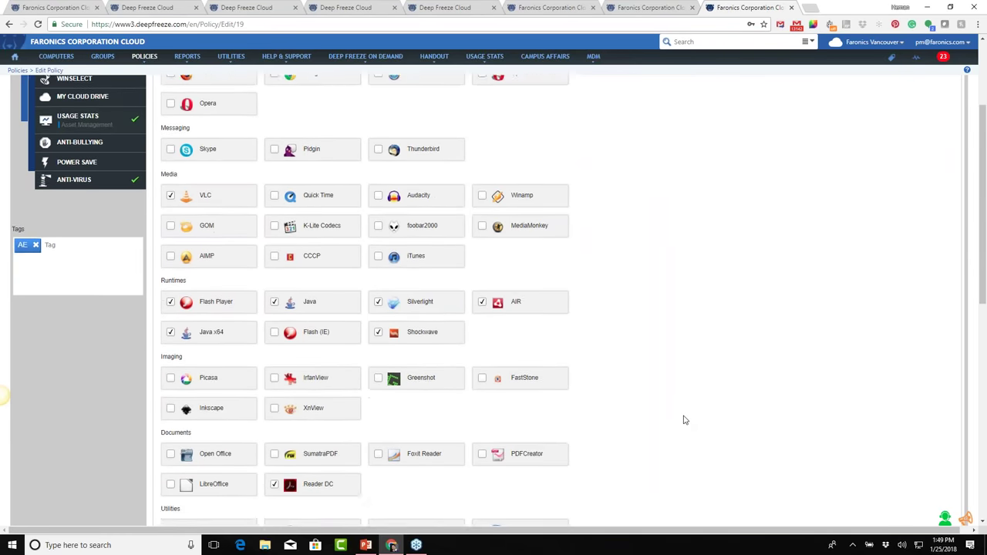
{"action": "scroll", "coordinate": [684, 420], "scroll_direction": "up", "scroll_amount": 2}
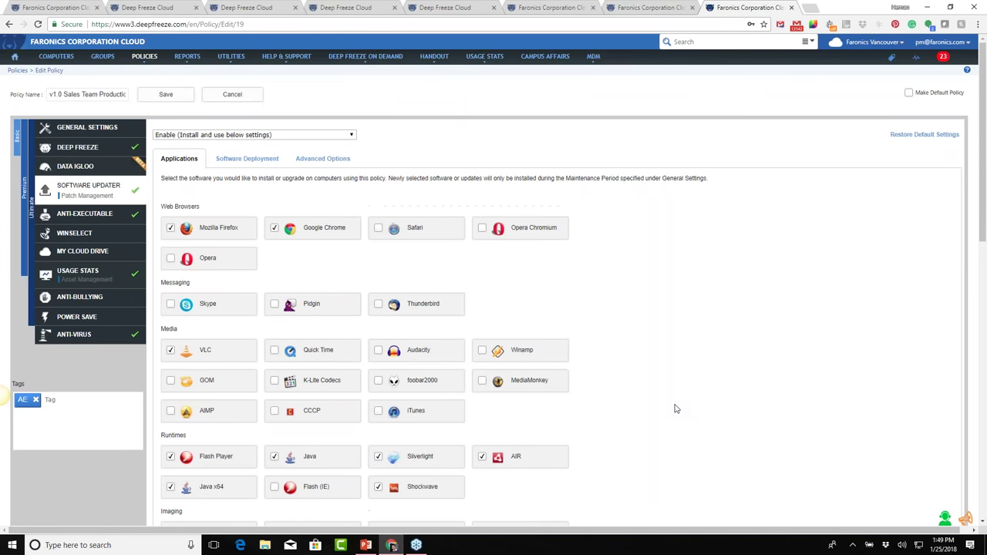
View the policy's Software Deployment packages and follow the Add Package guide to the Managed Software page.
{"action": "left_click", "coordinate": [259, 165]}
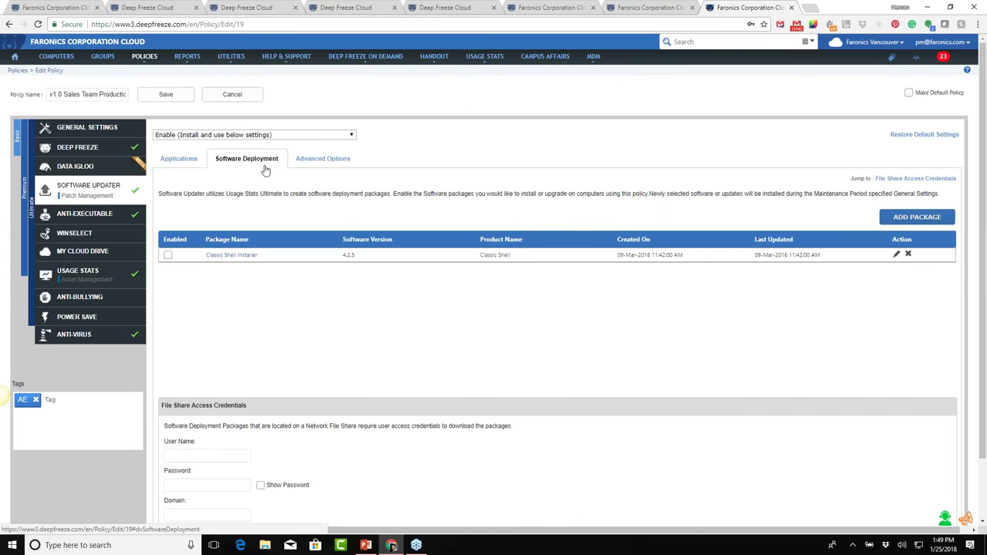
{"action": "left_click", "coordinate": [916, 219]}
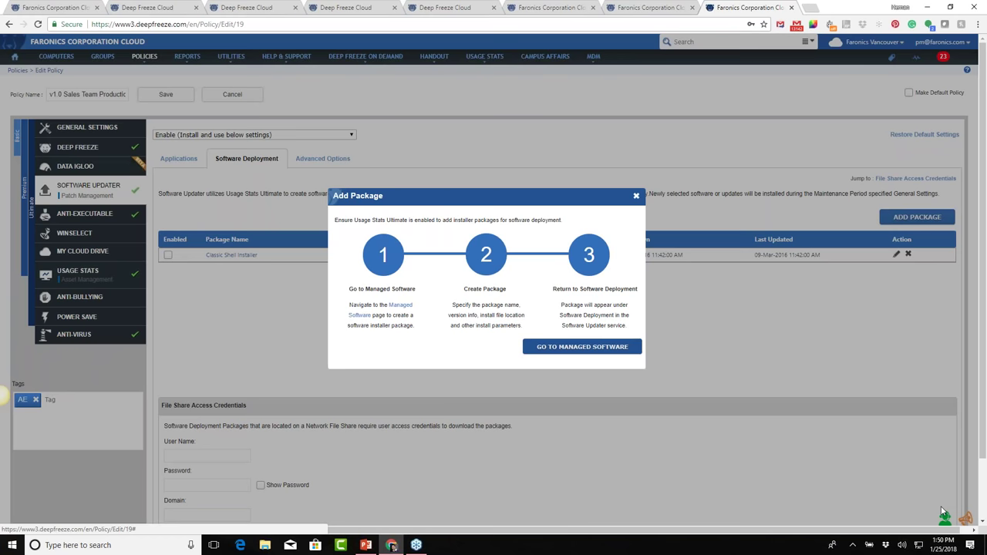
{"action": "left_click", "coordinate": [588, 348]}
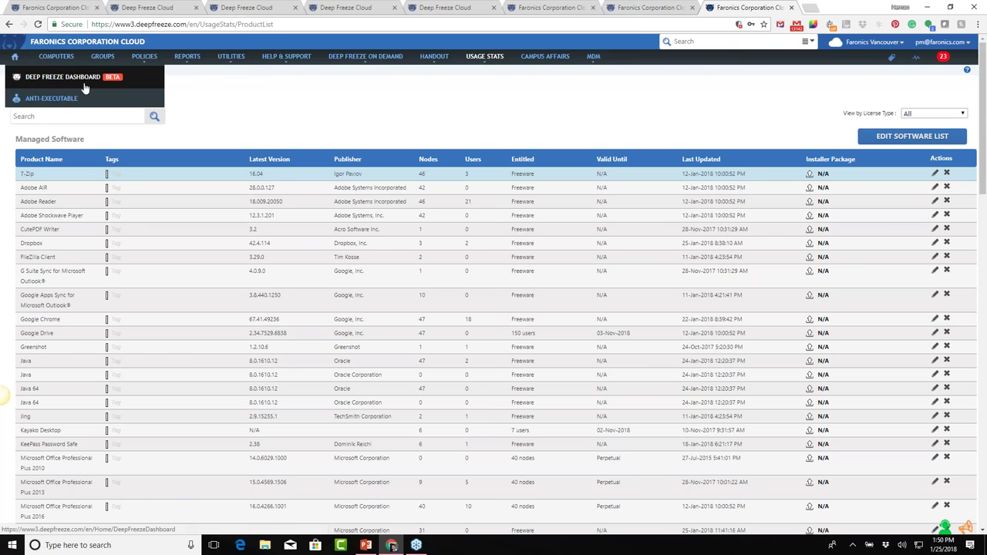
Below the managed software list, open the 7-Zip package details and bring up the form for a new installer package.
{"action": "mouse_move", "coordinate": [494, 61]}
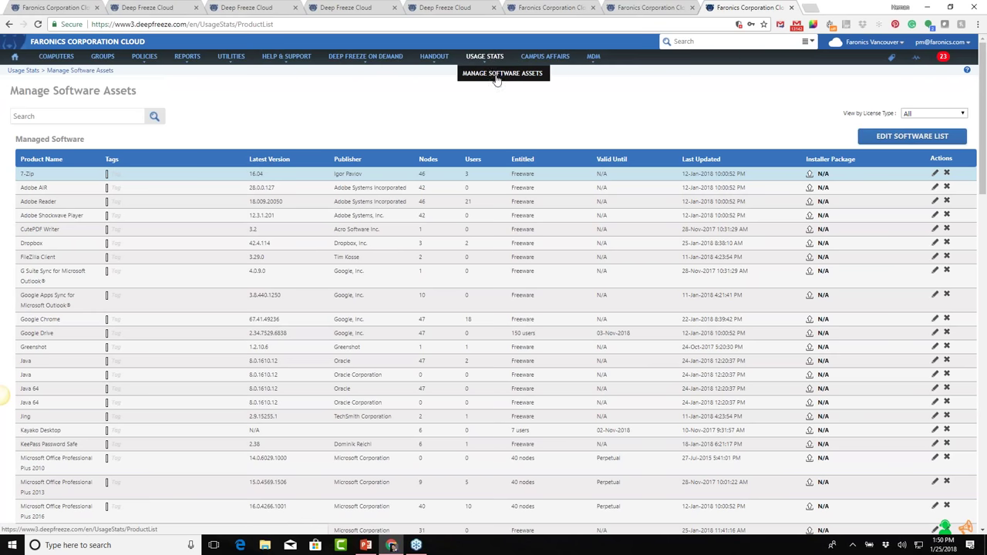
{"action": "scroll", "coordinate": [609, 262], "scroll_direction": "down", "scroll_amount": 12}
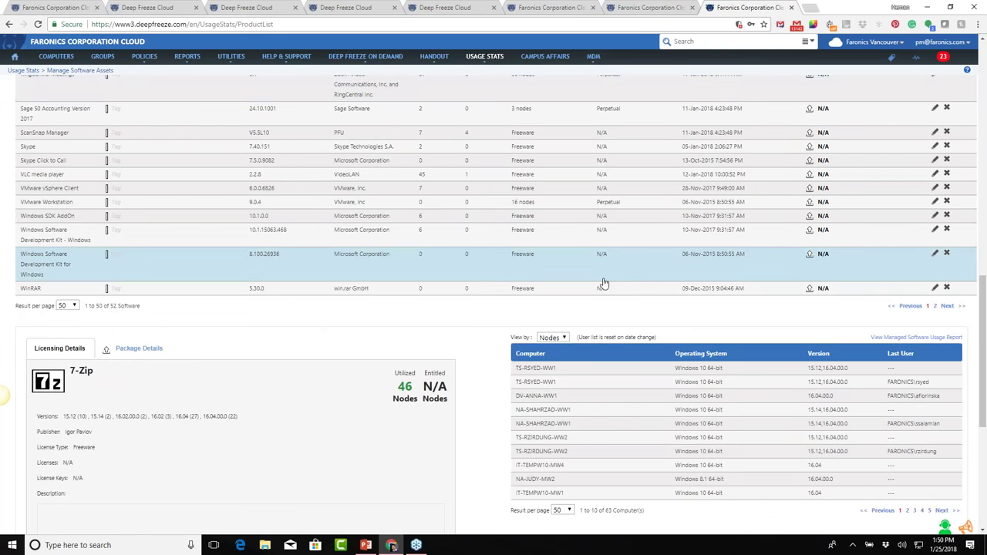
{"action": "scroll", "coordinate": [602, 282], "scroll_direction": "down", "scroll_amount": 3}
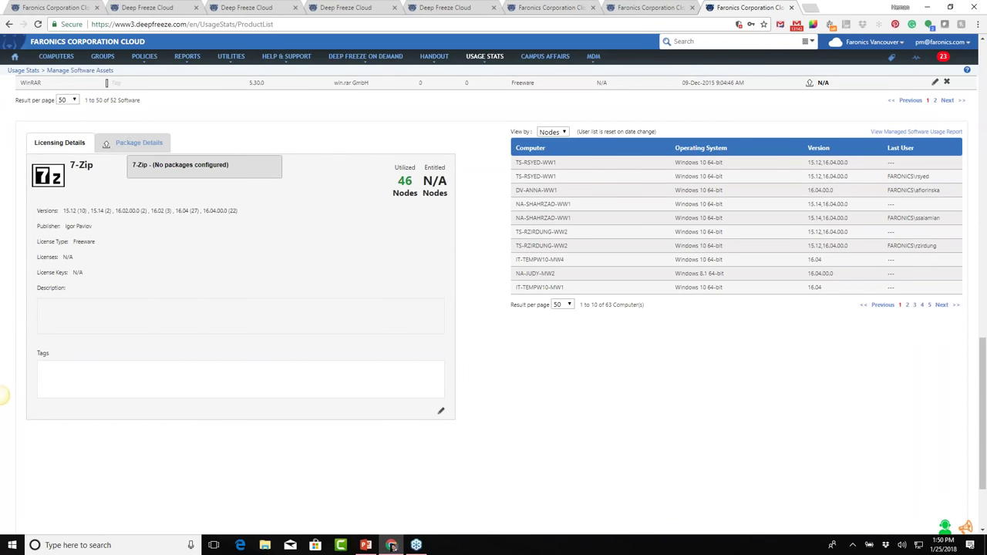
{"action": "left_click", "coordinate": [130, 143]}
{"action": "scroll", "coordinate": [336, 248], "scroll_direction": "down", "scroll_amount": 1}
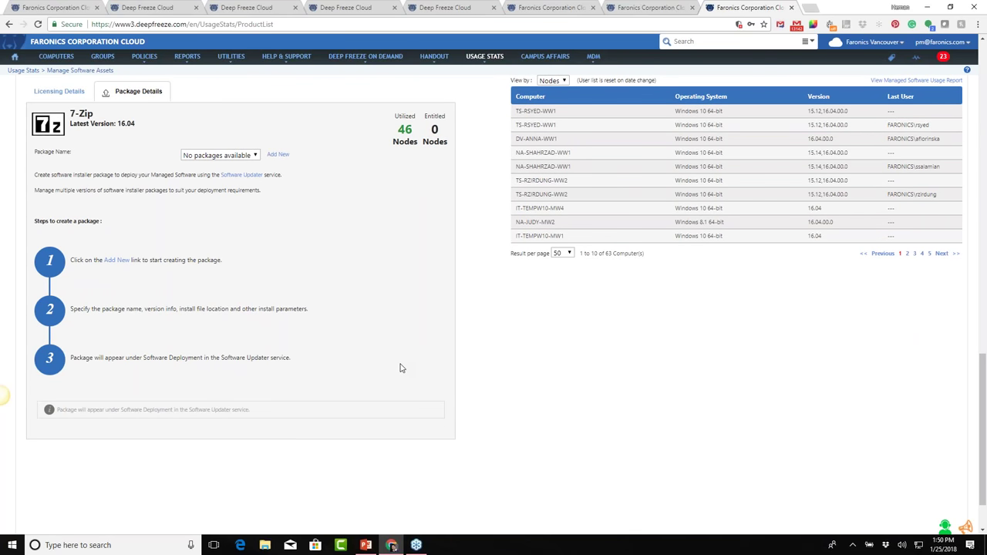
{"action": "left_click", "coordinate": [113, 262]}
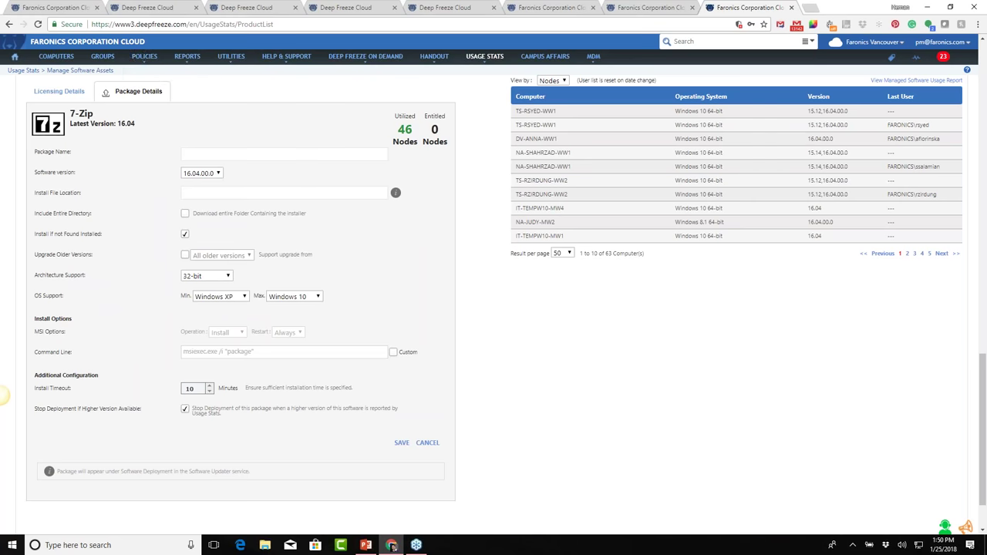
Return to Policies, start a new Mac policy and view the available intervals for checking policy updates.
{"action": "left_click", "coordinate": [143, 60]}
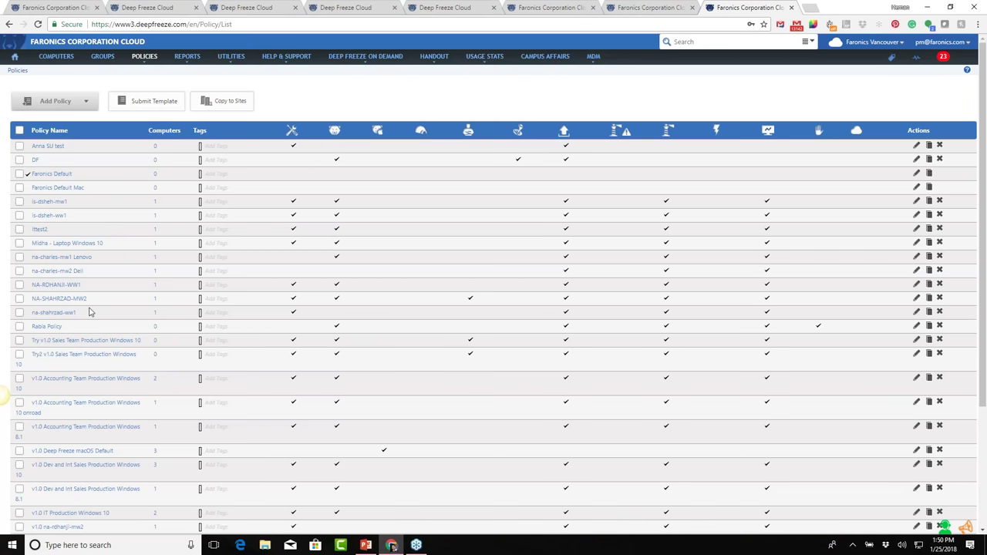
{"action": "left_click", "coordinate": [62, 101]}
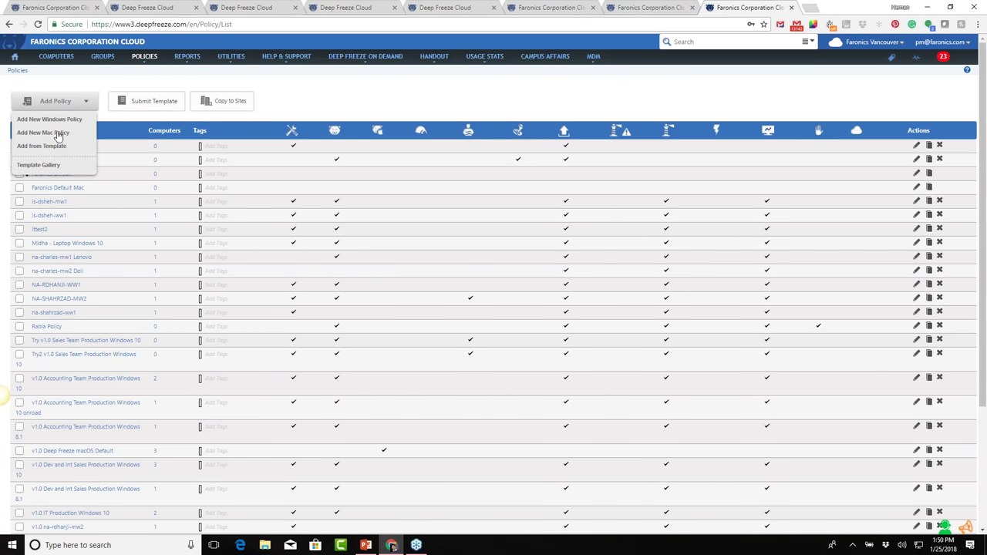
{"action": "left_click", "coordinate": [59, 134]}
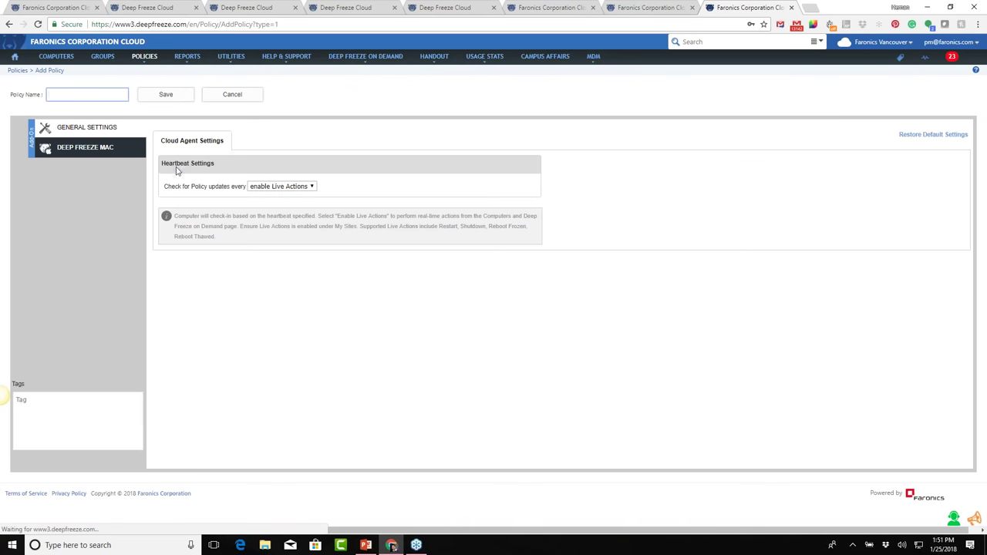
{"action": "left_click", "coordinate": [292, 187]}
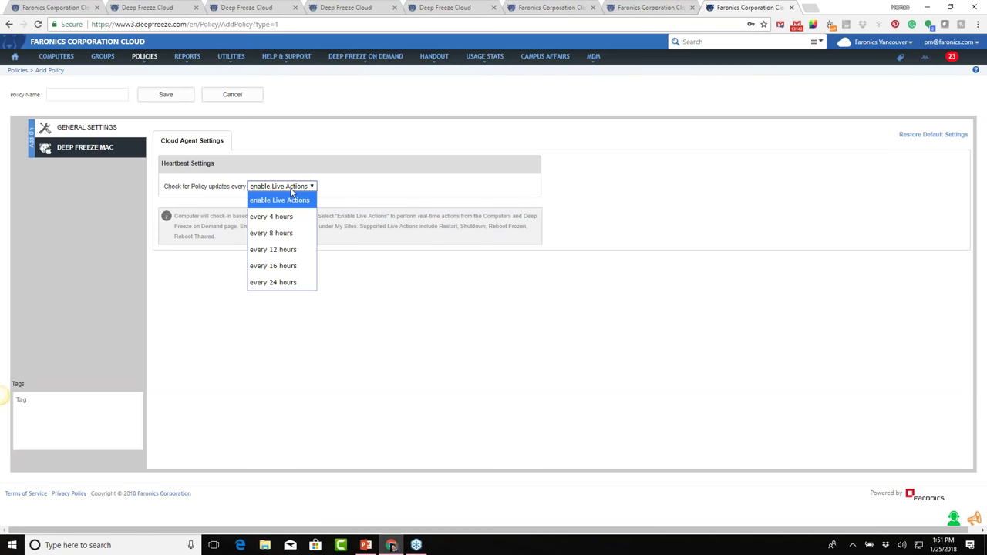
Set Deep Freeze Mac in the new policy to Enable (Install and use below settings).
{"action": "left_click", "coordinate": [131, 148]}
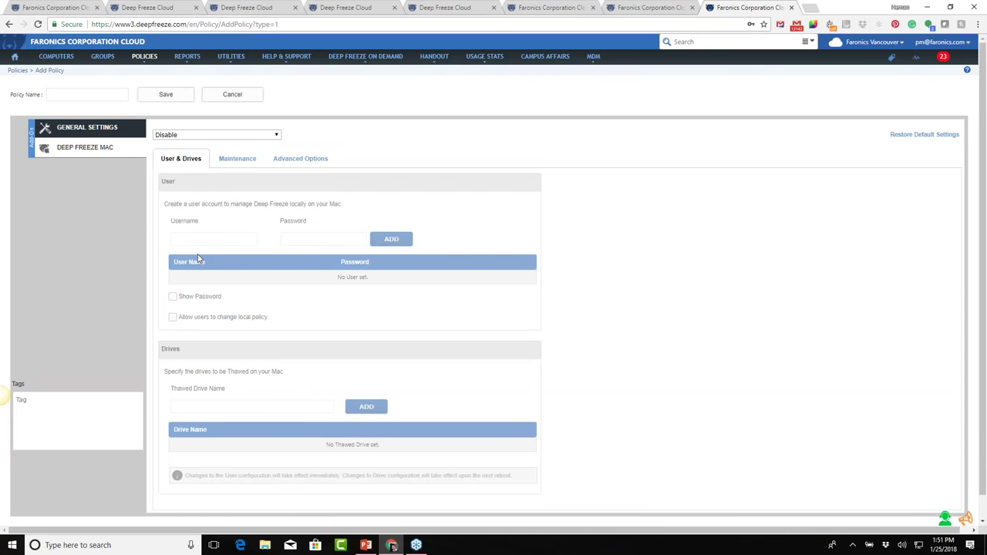
{"action": "left_click", "coordinate": [202, 140]}
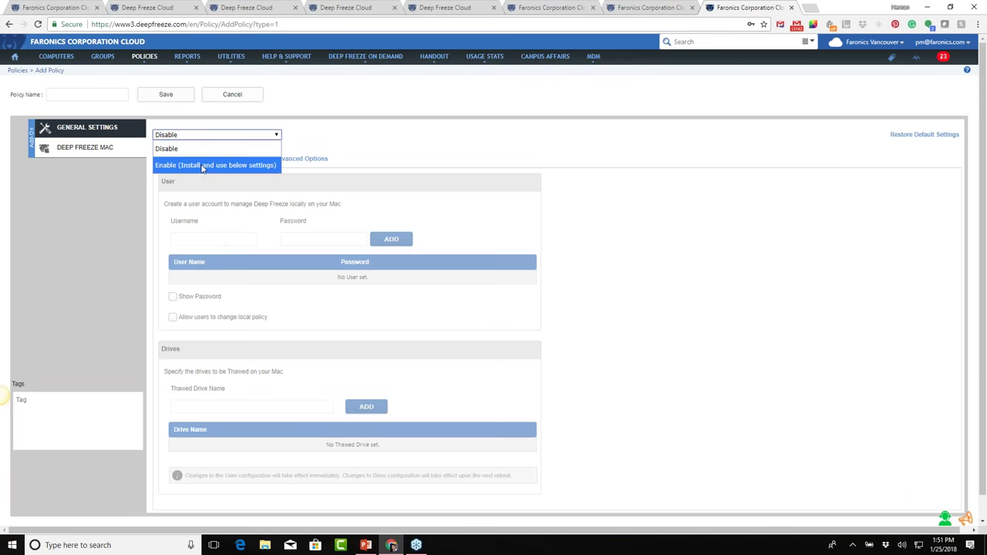
{"action": "left_click", "coordinate": [215, 165]}
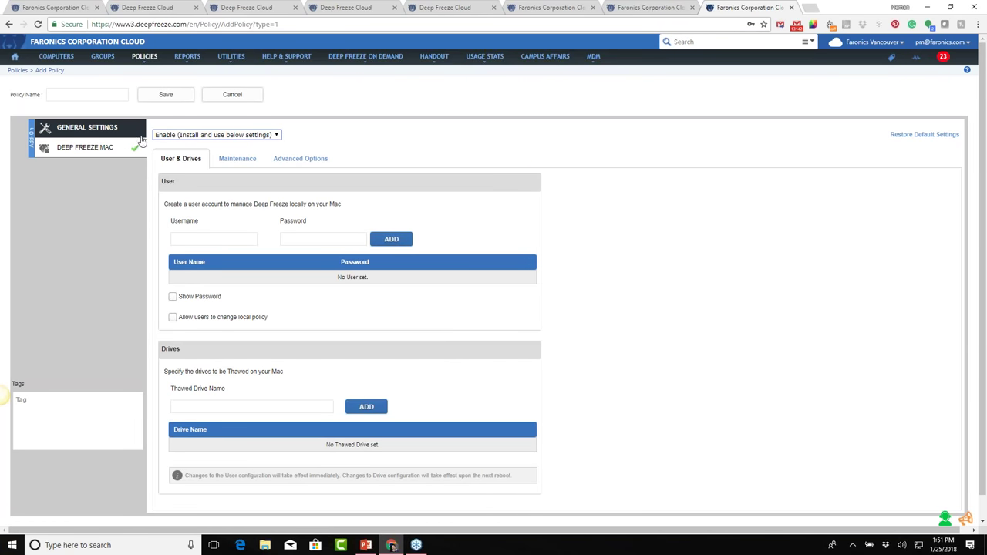
View the Mac maintenance schedule options with Install Apple Software Updates ticked, cancel the schedule, and view the Advanced Options.
{"action": "left_click", "coordinate": [239, 159]}
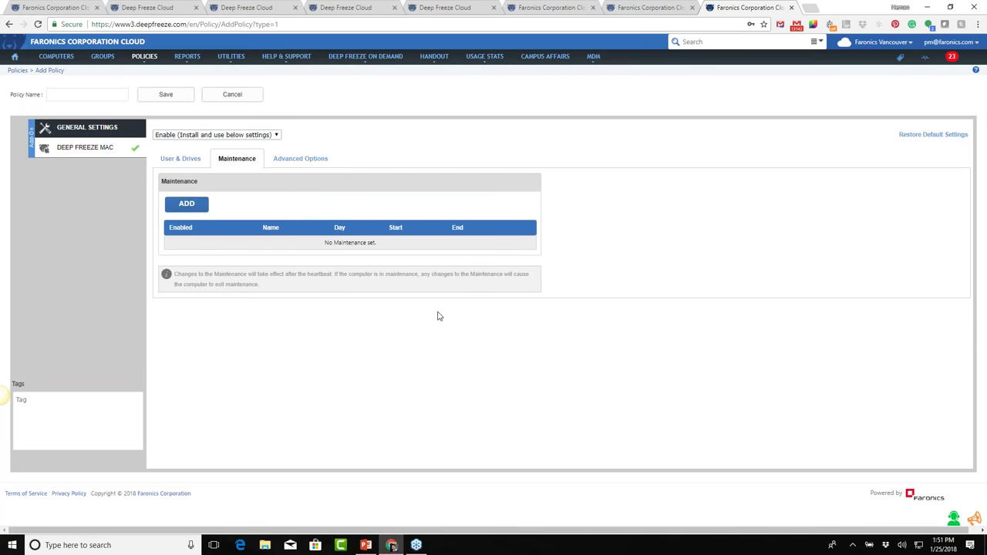
{"action": "left_click", "coordinate": [191, 205]}
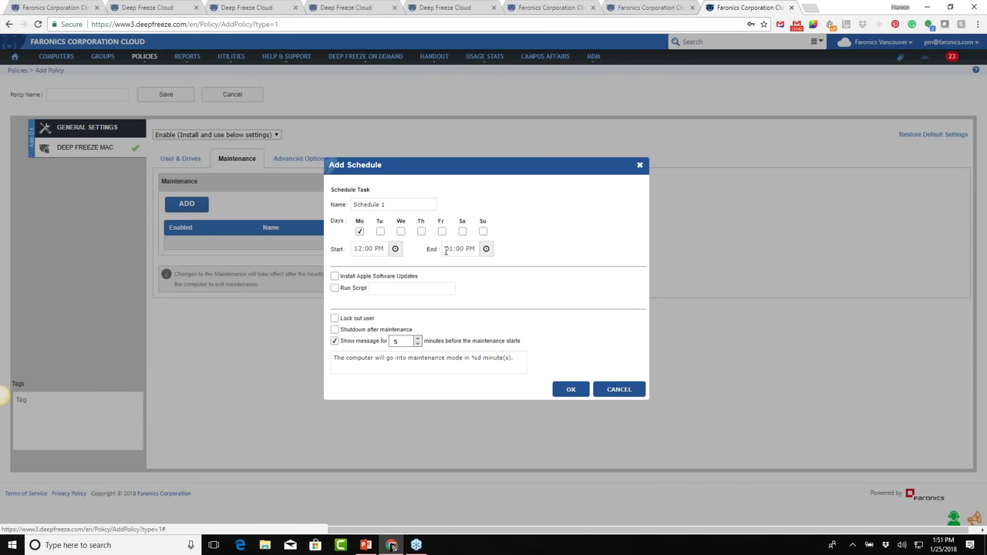
{"action": "left_click", "coordinate": [335, 276]}
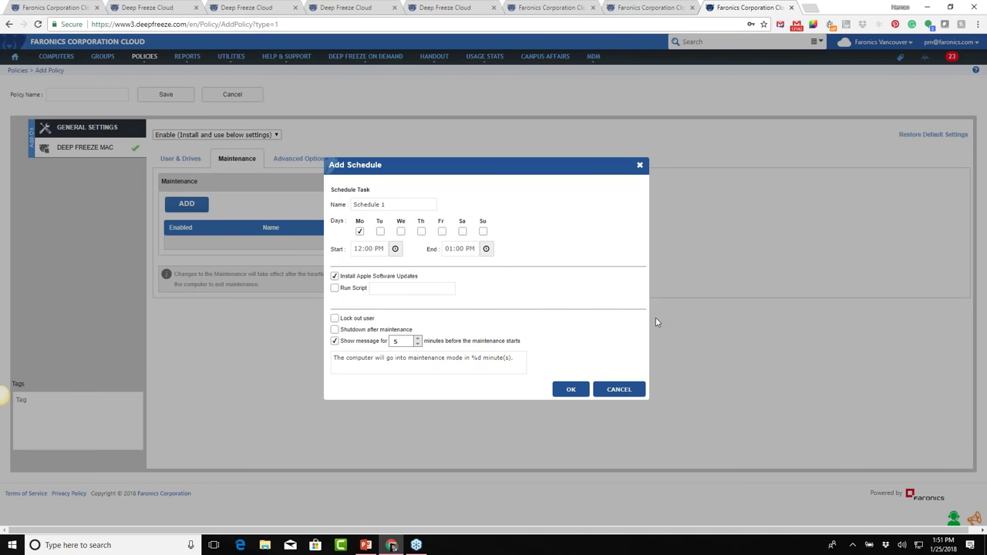
{"action": "left_click", "coordinate": [618, 386]}
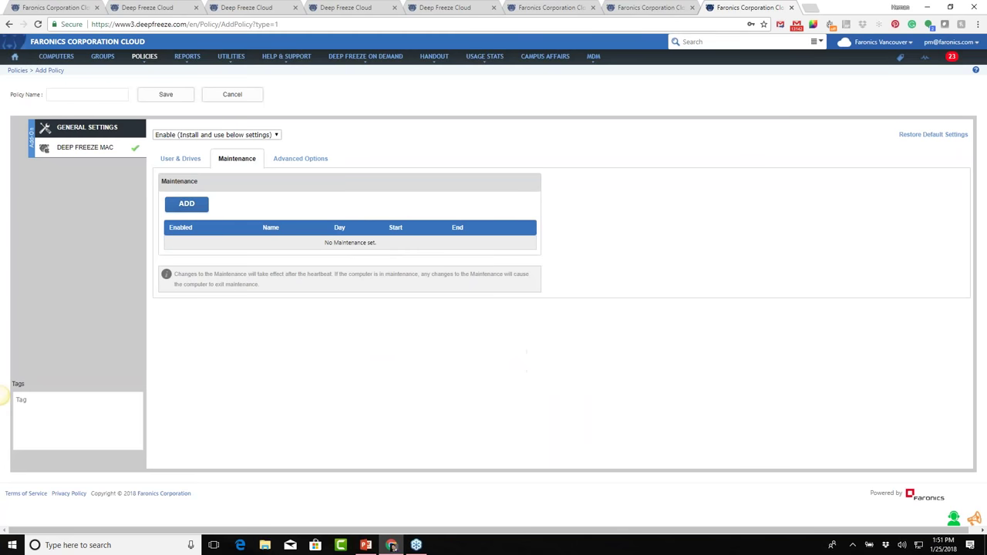
{"action": "left_click", "coordinate": [194, 159]}
{"action": "left_click", "coordinate": [297, 159]}
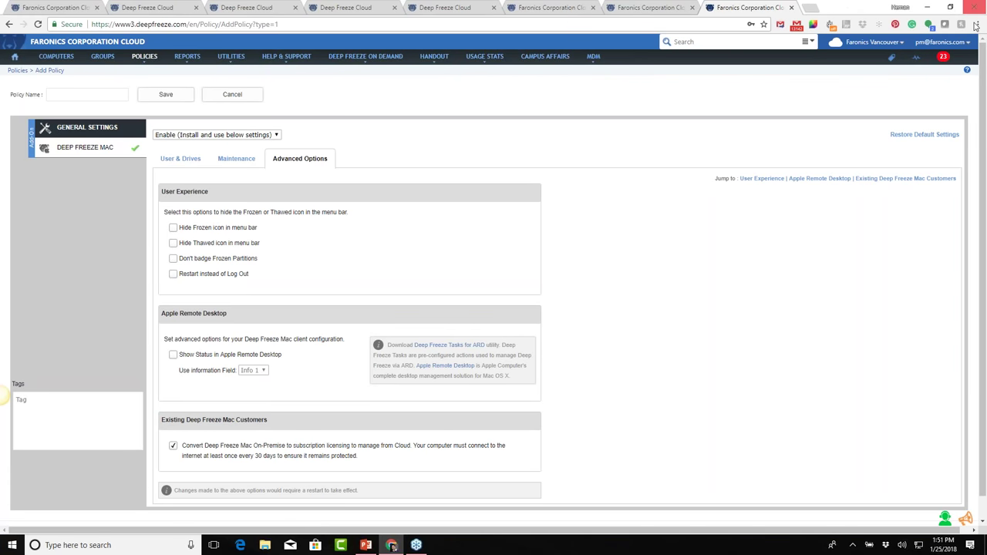
View the Campus Affairs page and return to the Home dashboard.
{"action": "left_click", "coordinate": [545, 56]}
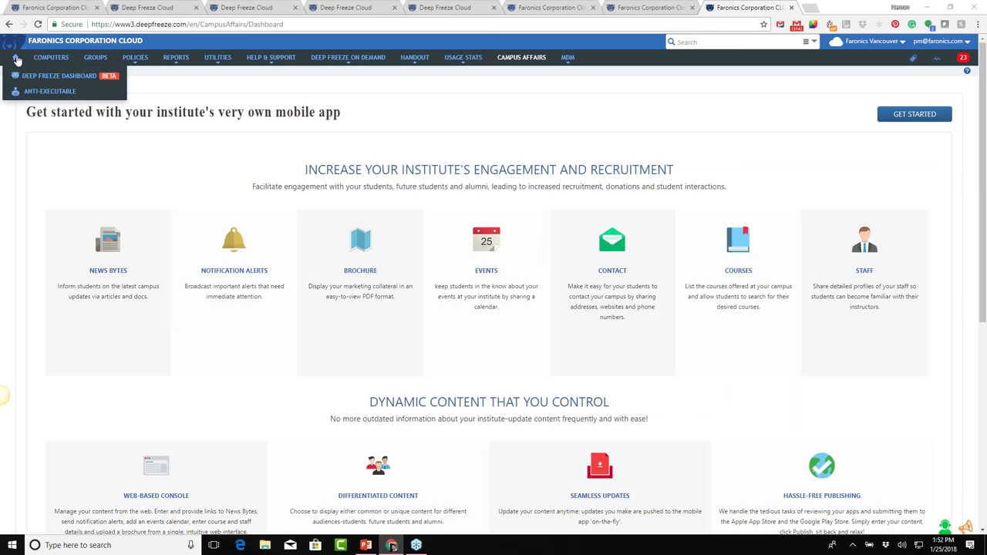
{"action": "left_click", "coordinate": [34, 70]}
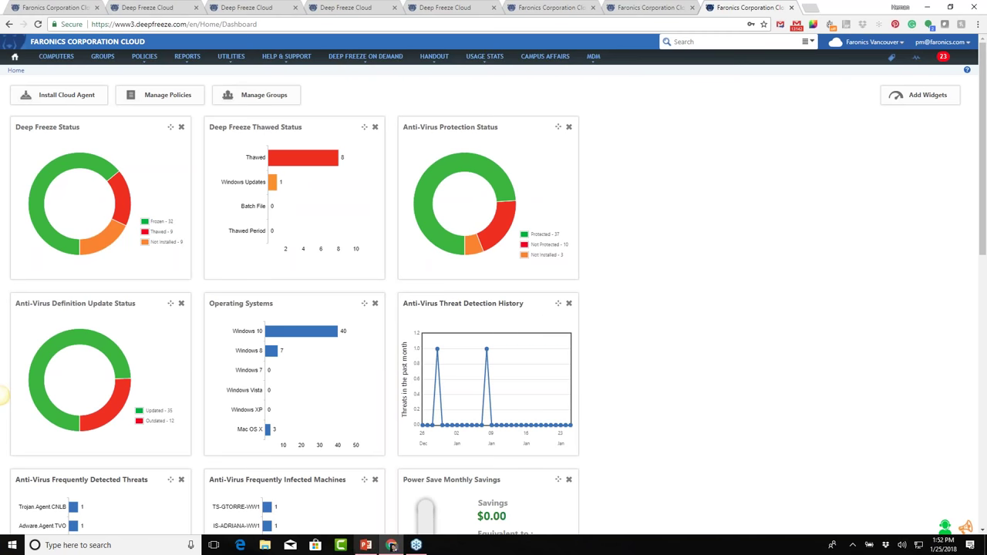
Switch to the PowerPoint presentation and start the slide show from the final Thank you! slide.
{"action": "left_click", "coordinate": [367, 546]}
{"action": "scroll", "coordinate": [283, 452], "scroll_direction": "down", "scroll_amount": 2}
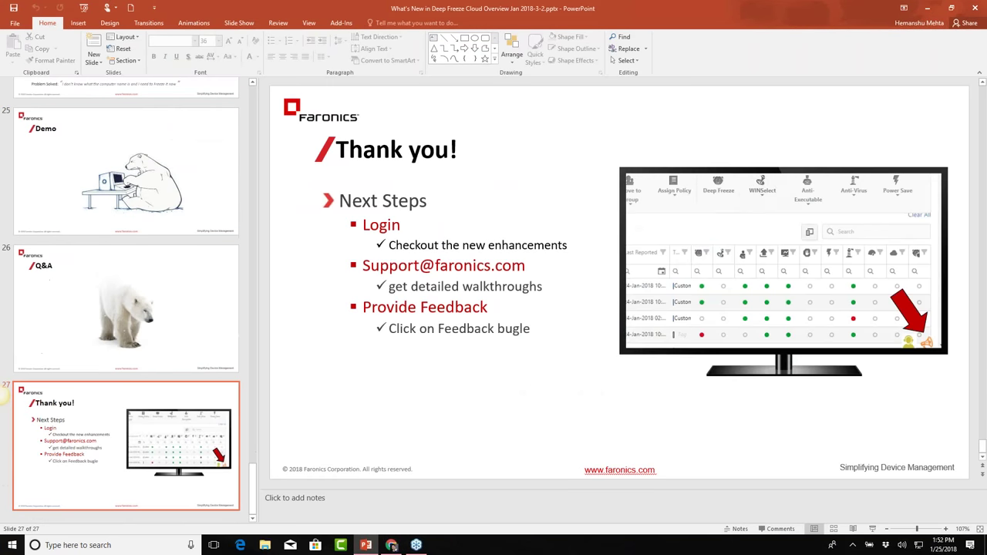
{"action": "key", "text": "shift+F5"}
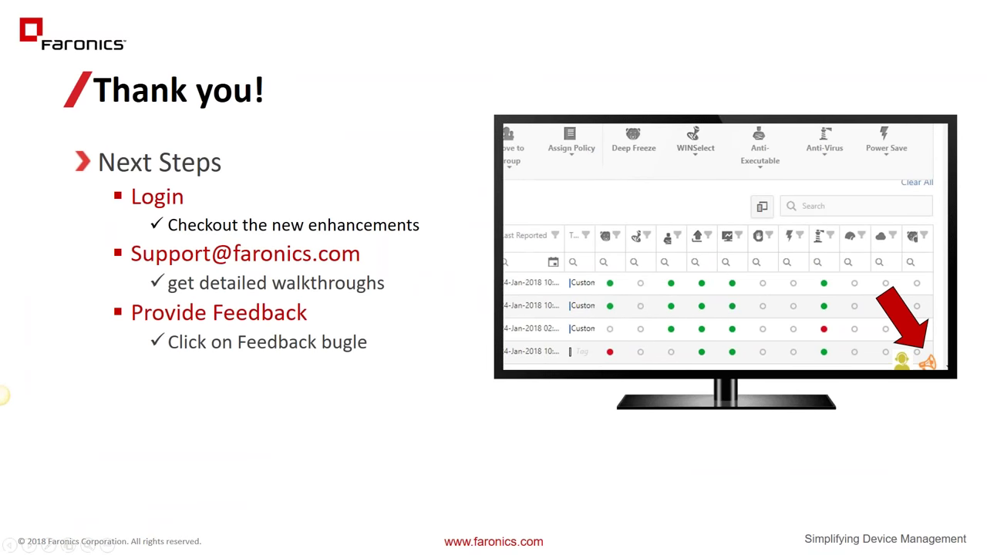